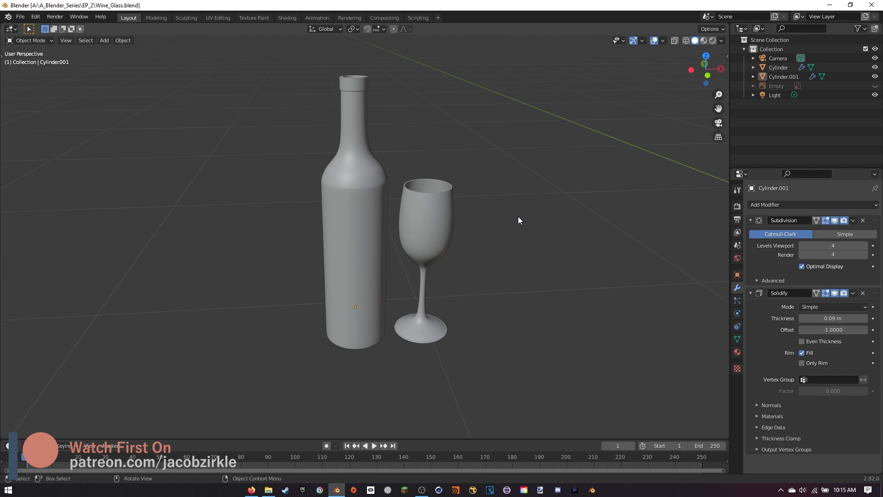
- Switch to Firefox, open hdrihaven.com and show the Indoor category of HDRIs
middle_drag(516, 230, 503, 275)
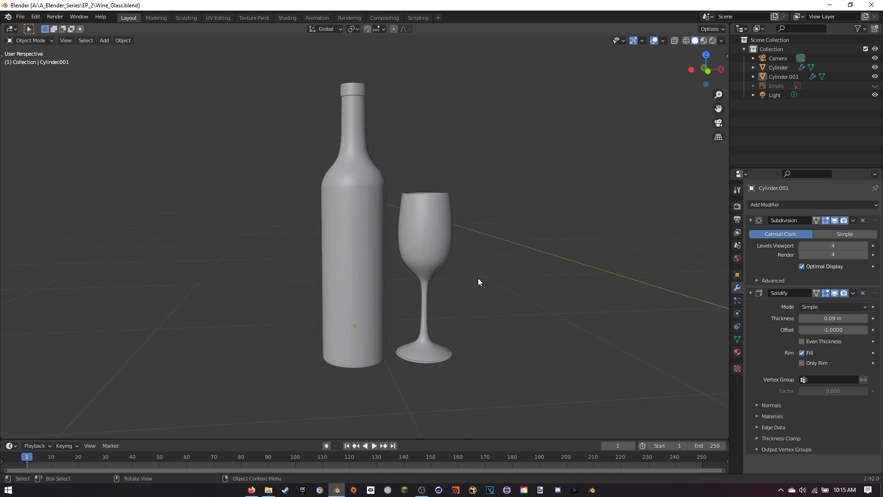
click(251, 490)
click(115, 12)
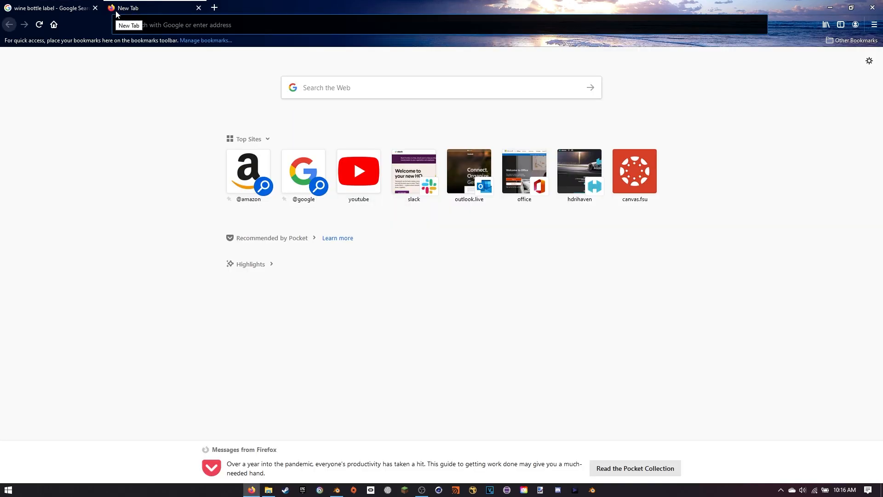
text(hdrihaven.com)
key(Return)
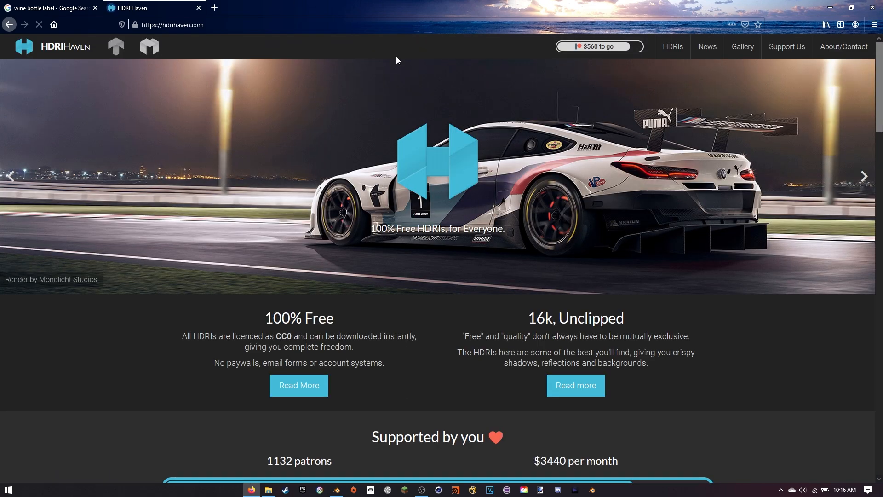
click(675, 53)
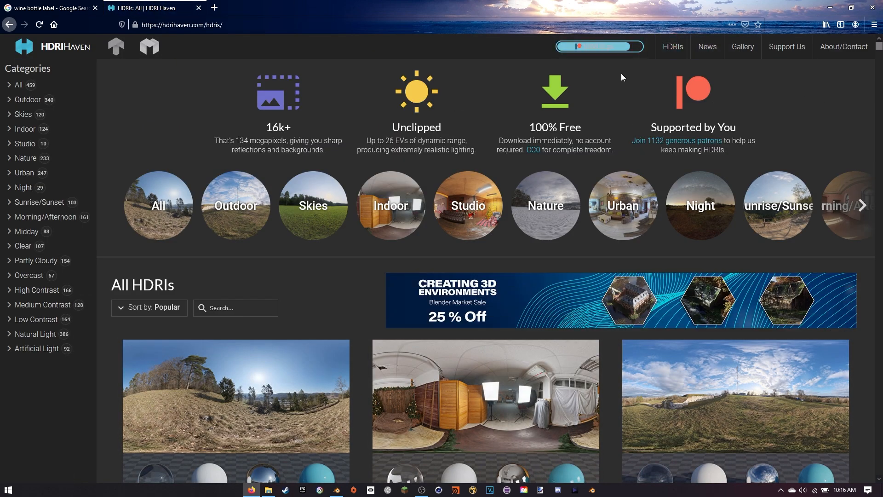
click(397, 203)
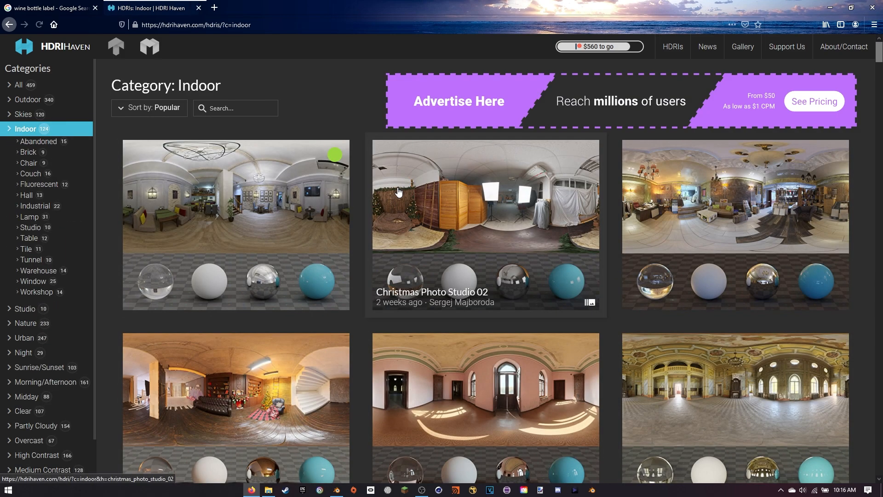
- Browse the indoor HDRIs and search the category for "restaurant"
scroll(338, 197, down, 15)
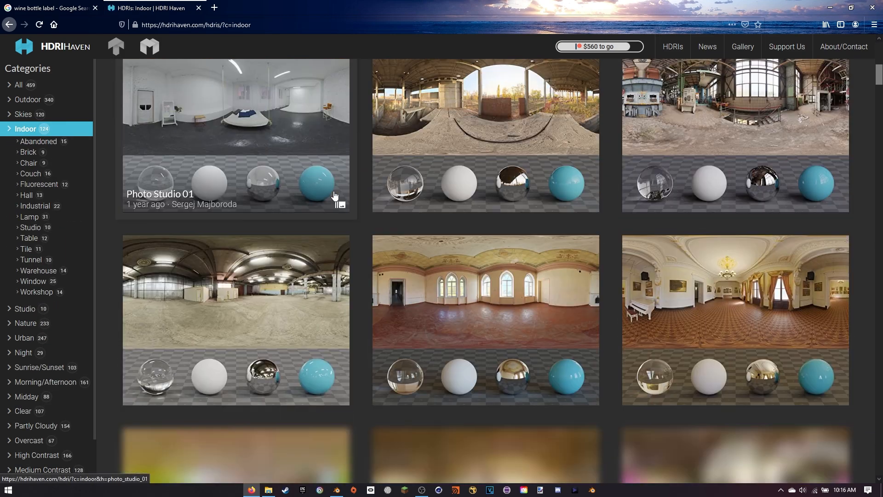
scroll(334, 196, down, 10)
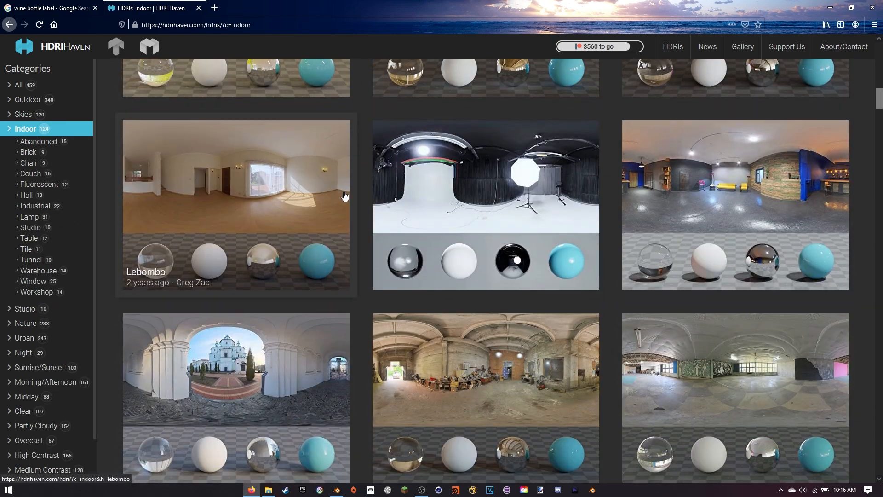
scroll(344, 198, down, 15)
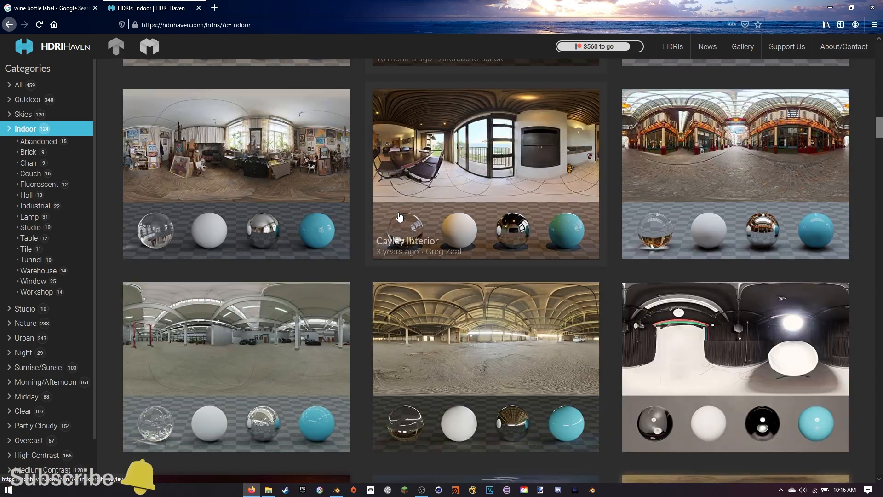
drag(878, 128, 865, 33)
click(215, 109)
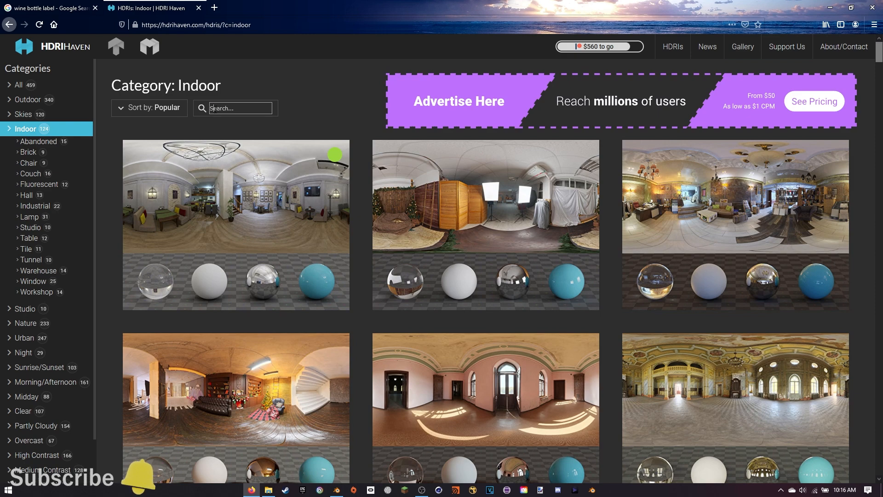
text(restaurant)
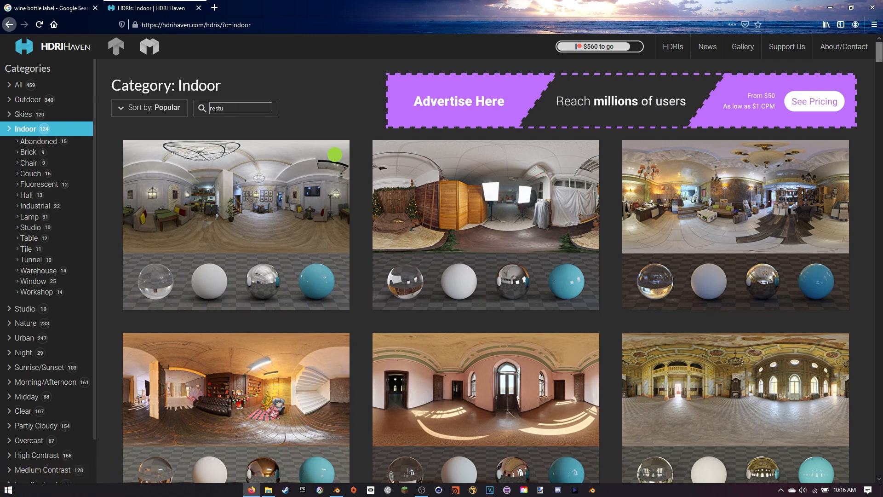
key(Return)
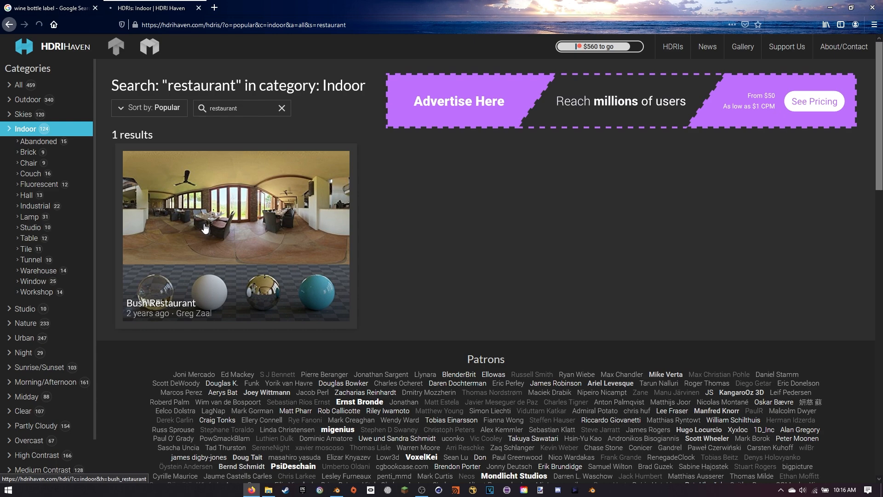
- Open the Bush Restaurant HDRI and save its 8k HDR version to disk
click(205, 228)
scroll(298, 248, down, 7)
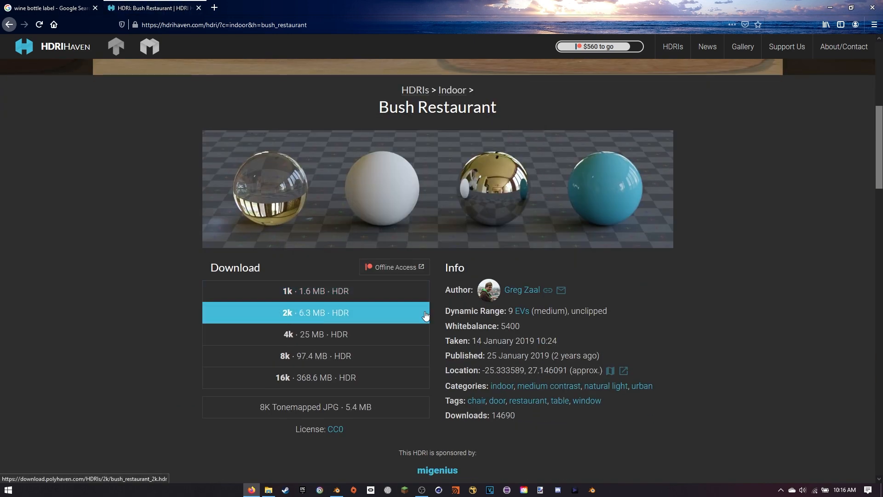
click(288, 361)
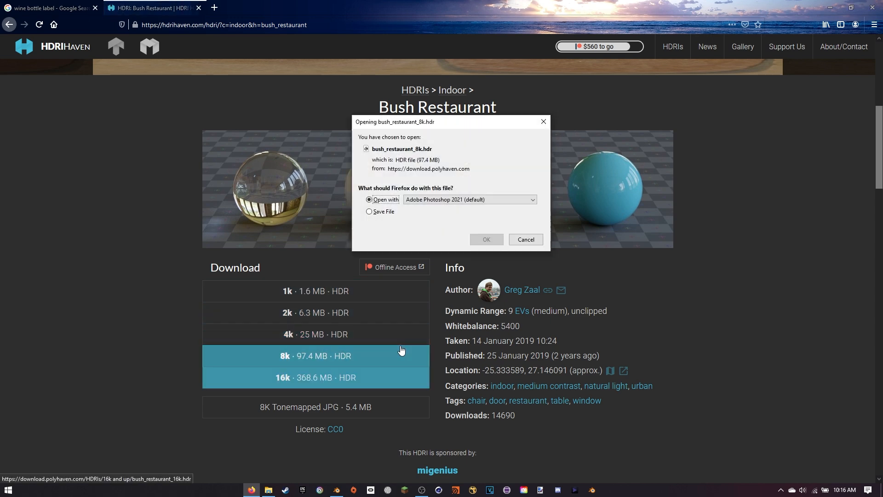
click(368, 212)
click(486, 240)
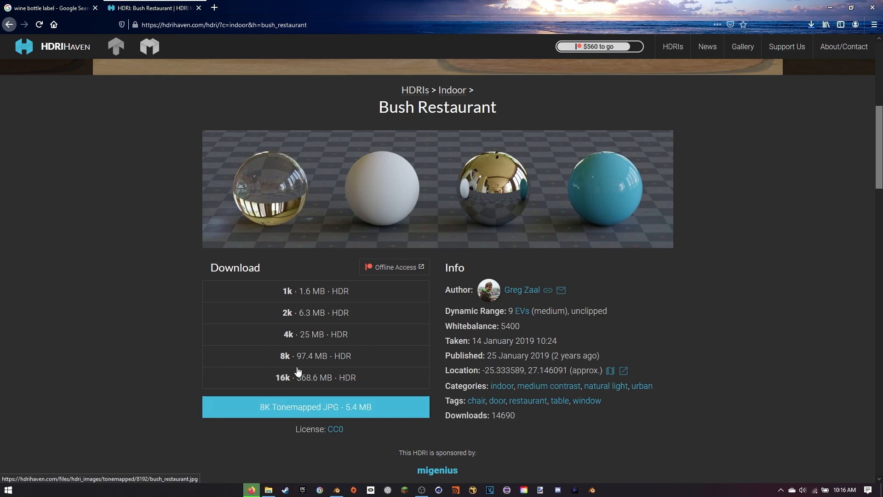
- Switch to Blender, go to the Shading workspace and show the World shader nodes
click(338, 490)
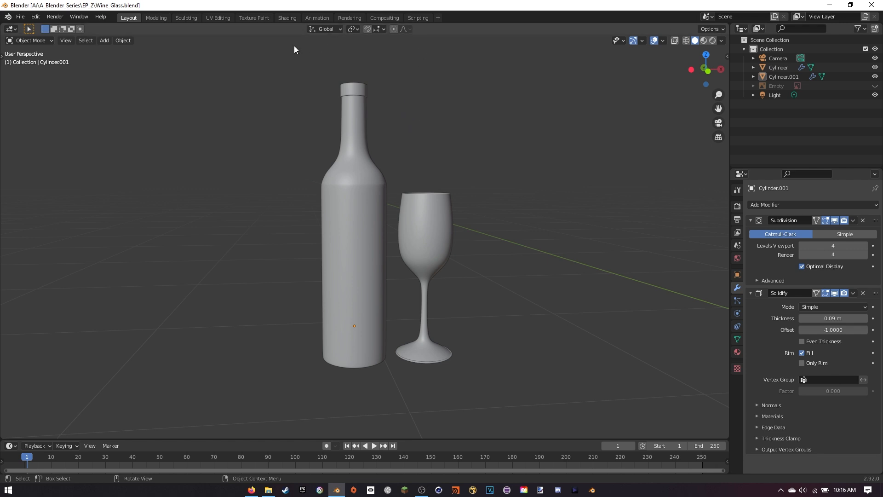
click(287, 18)
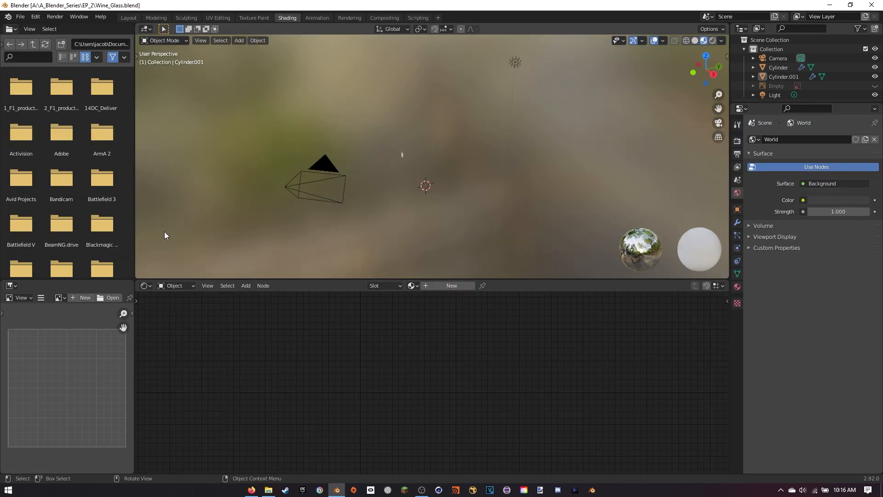
click(184, 286)
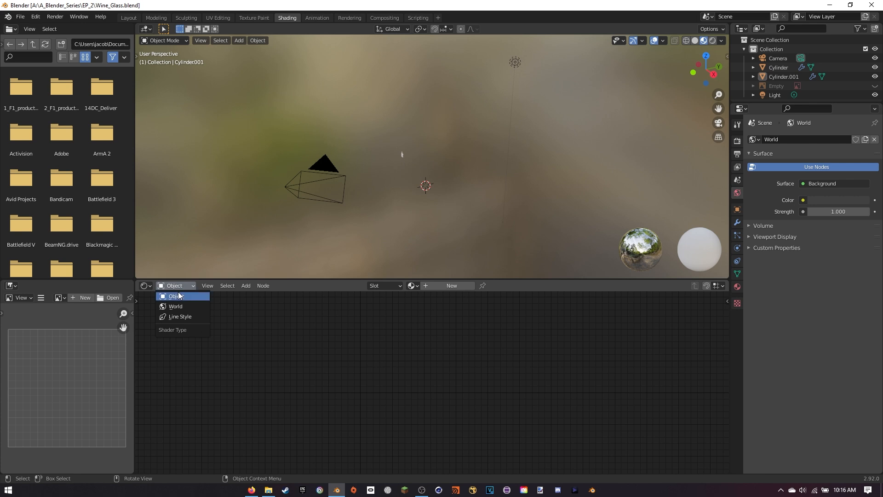
click(176, 306)
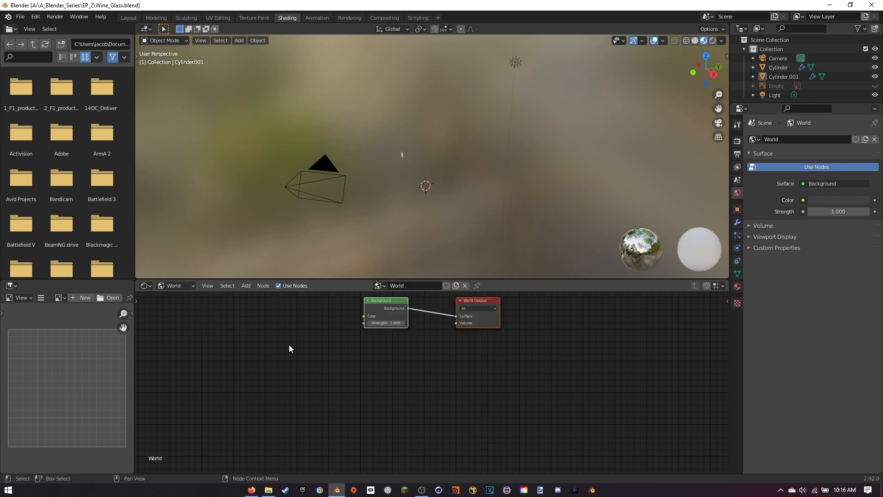
- Add an Environment Texture node and connect its Color output to the Background node's Color input
key(shift+a)
text(envi)
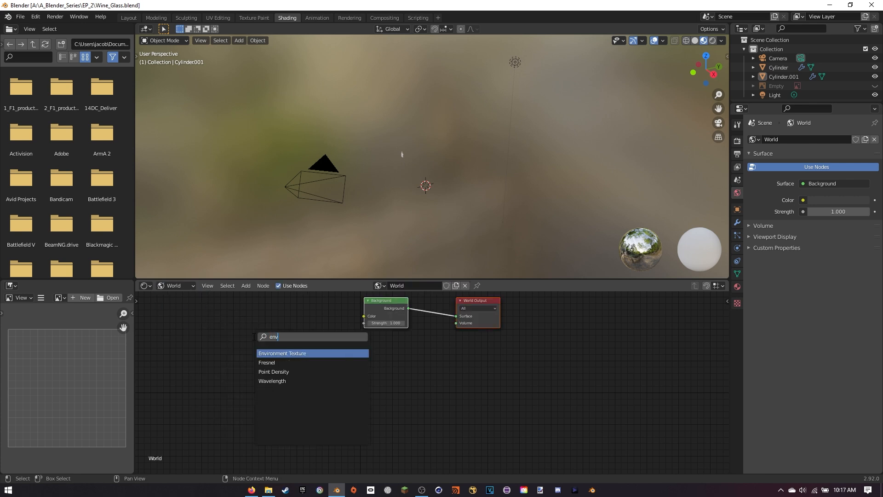
click(286, 351)
click(313, 339)
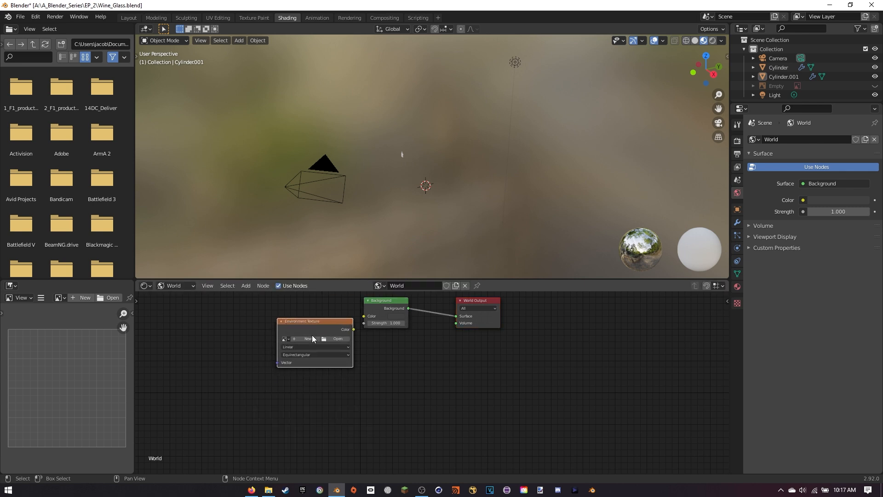
drag(336, 317, 363, 317)
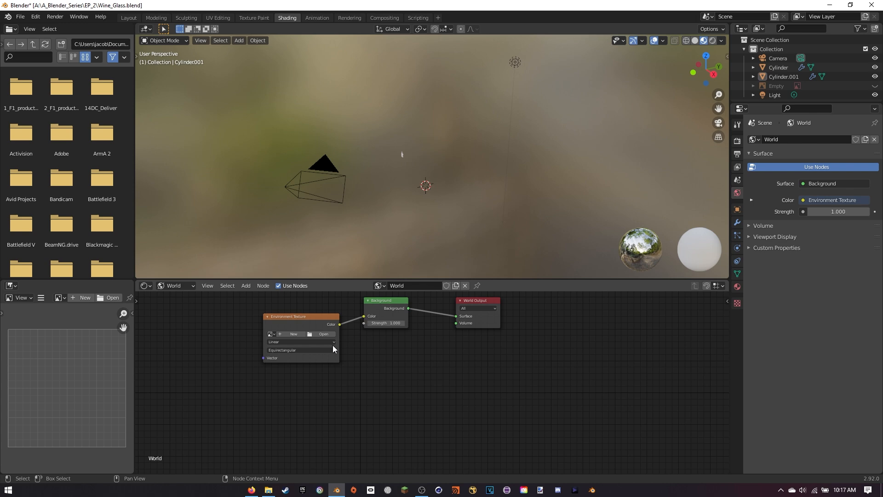
- Load bush_restaurant_8k.hdr from the Downloads folder into the Environment Texture node
click(325, 334)
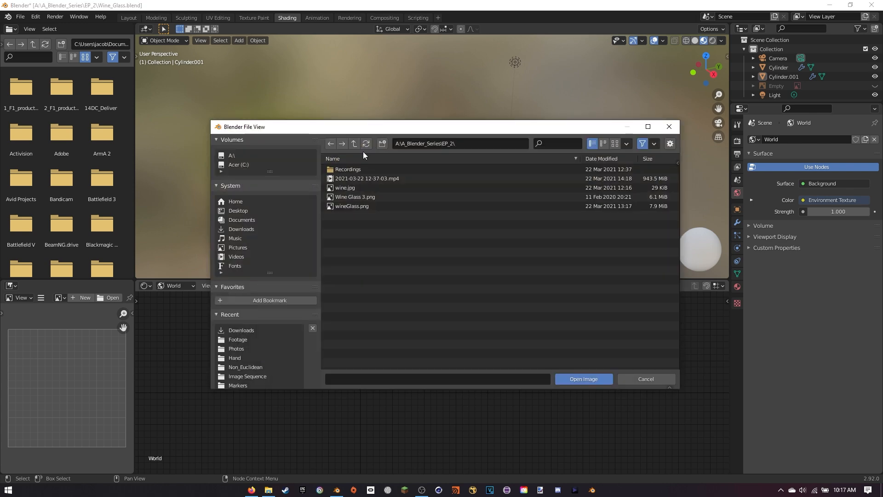
click(270, 229)
double_click(358, 189)
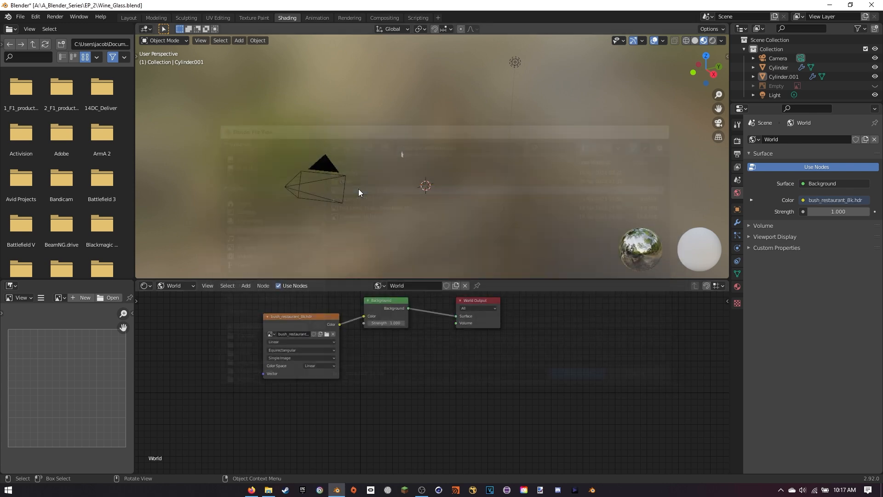
- Set the viewport shading to Rendered and look around the restaurant environment
middle_drag(424, 178, 437, 195)
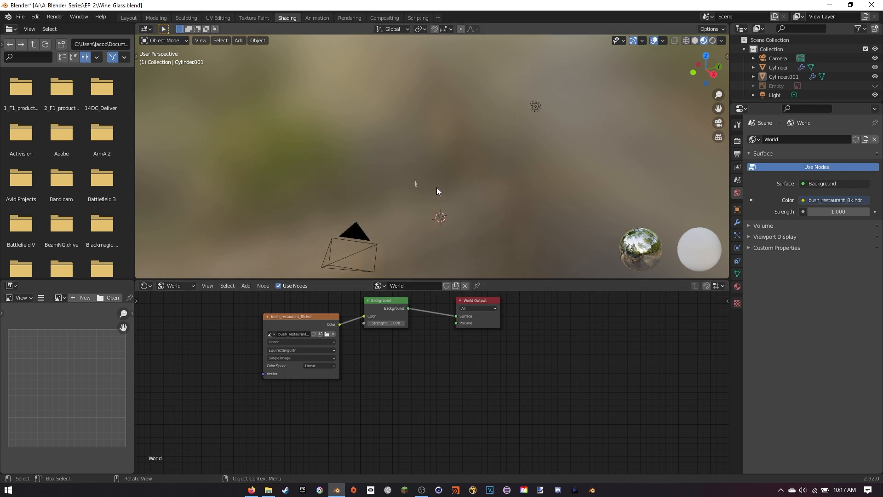
key(z)
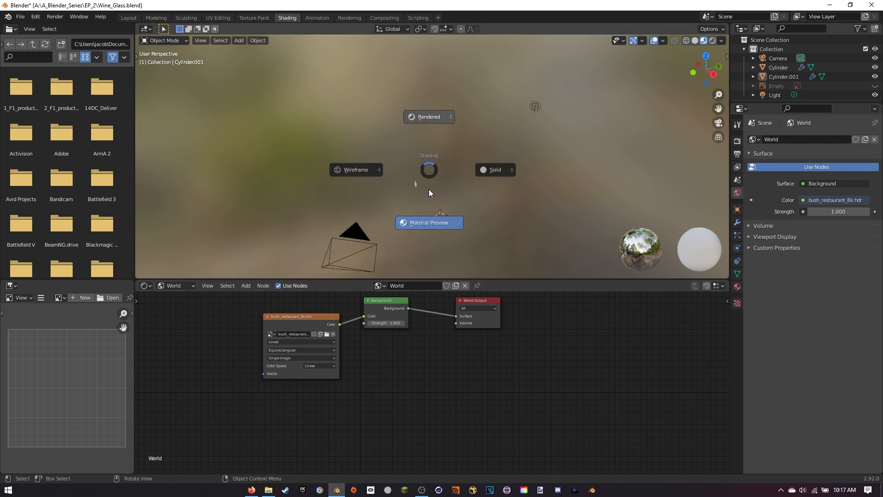
click(432, 131)
mouse_move(395, 171)
middle_down()
mouse_move(685, 148)
mouse_move(525, 148)
mouse_move(382, 164)
middle_up()
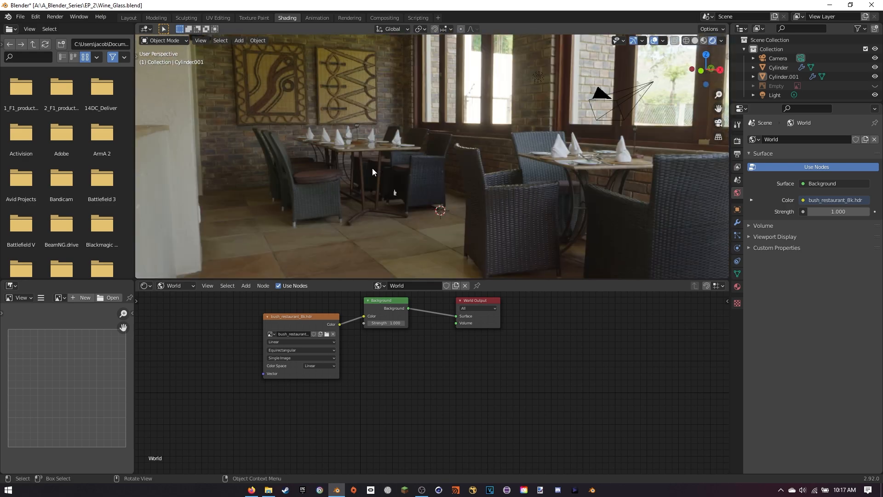
middle_drag(368, 155, 377, 158)
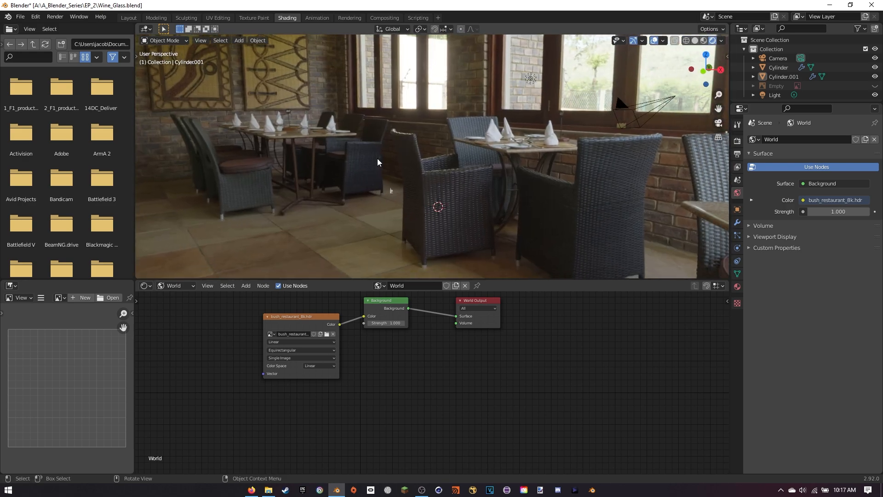
- Frame the wine glass and bottle in the viewport, and add a plane mesh at the 3D cursor
click(394, 190)
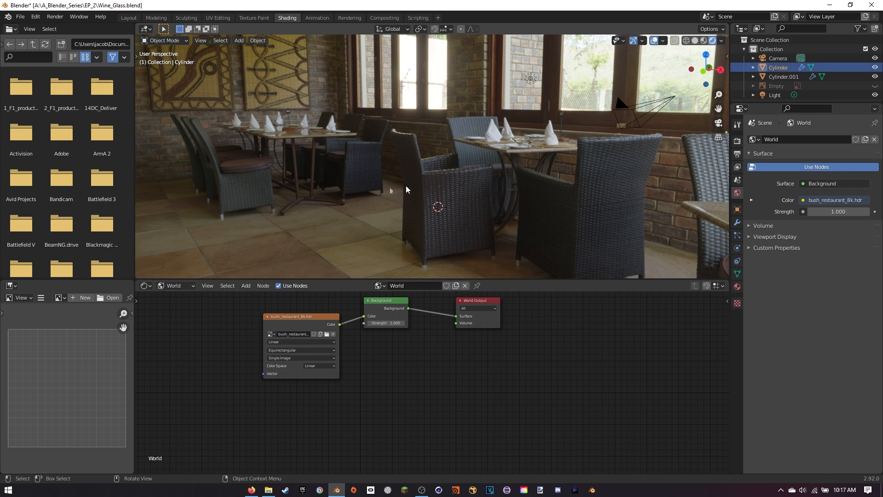
key(KP_Decimal)
shift+middle_drag(448, 106, 449, 141)
scroll(449, 142, down, 2)
scroll(448, 142, down, 2)
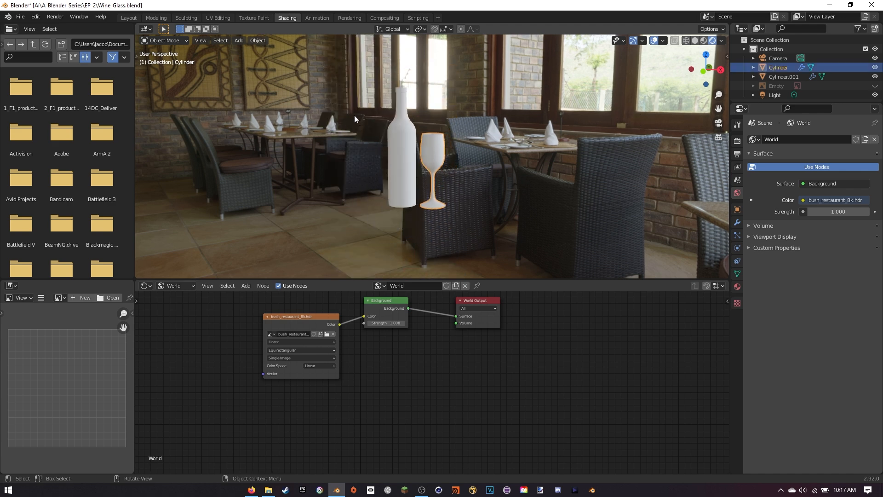
key(shift+a)
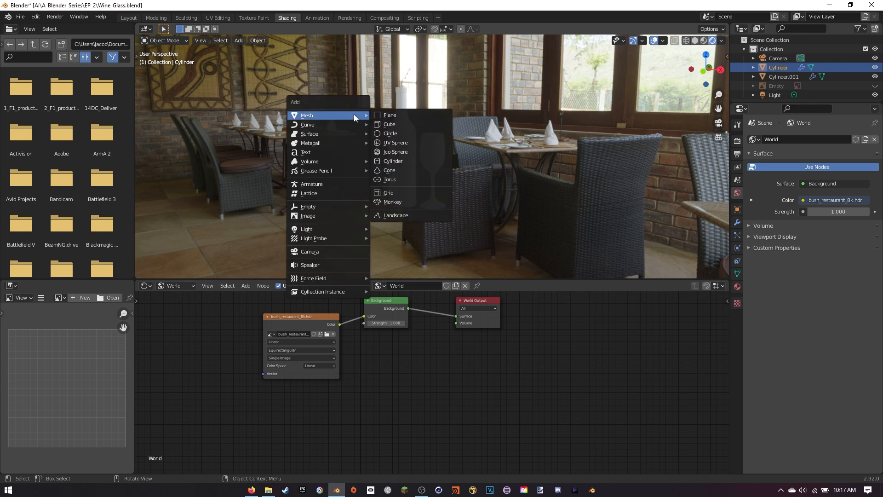
click(390, 115)
scroll(414, 126, down, 4)
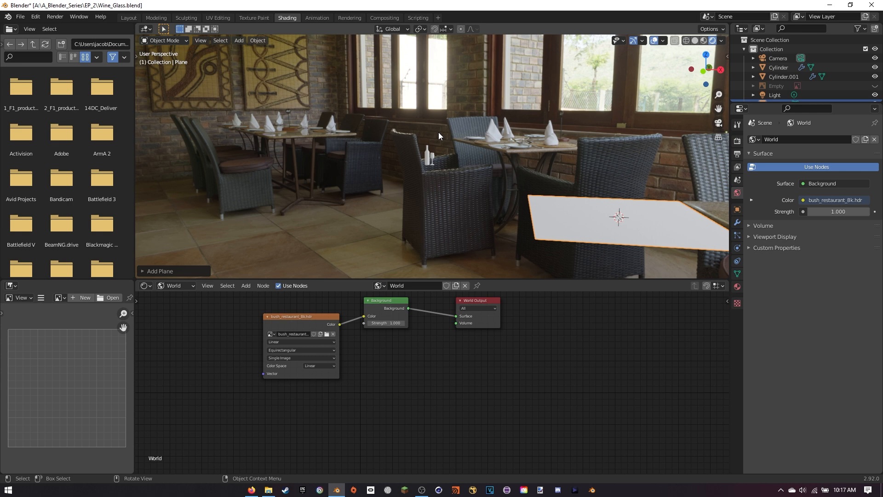
- Select the bottle and the wine glass and snap both to the 3D cursor on the plane
drag(392, 115, 465, 194)
scroll(466, 195, up, 4)
scroll(465, 195, up, 4)
key(shift+s)
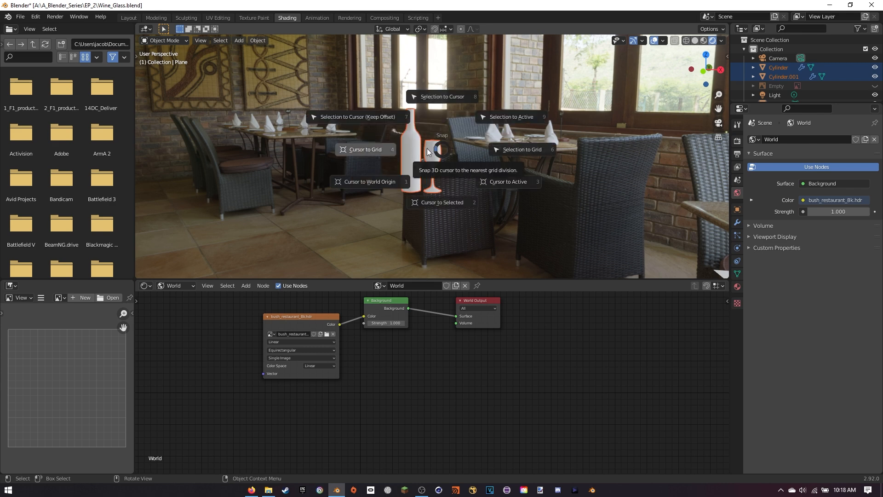
click(449, 96)
scroll(477, 123, down, 4)
shift+middle_drag(519, 152, 432, 159)
scroll(435, 184, up, 2)
scroll(436, 195, up, 2)
middle_drag(436, 195, 452, 205)
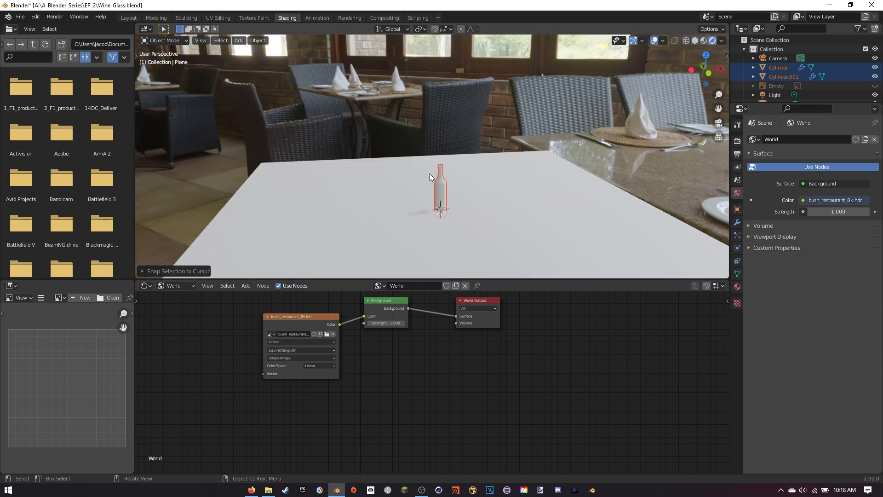
scroll(480, 195, down, 4)
scroll(476, 191, up, 4)
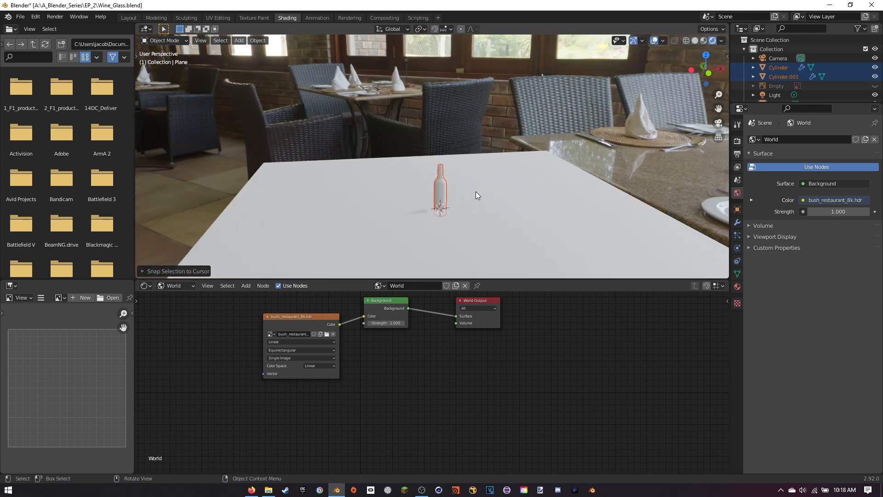
- In front wireframe view, lower the plane along Z until it meets the base of the bottle
key(KP_1)
scroll(478, 193, up, 5)
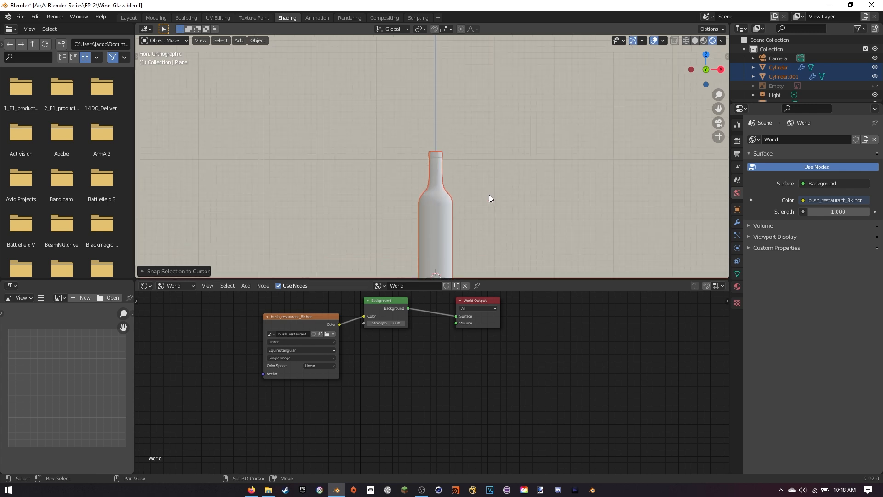
shift+middle_drag(489, 194, 512, 93)
key(z)
click(436, 103)
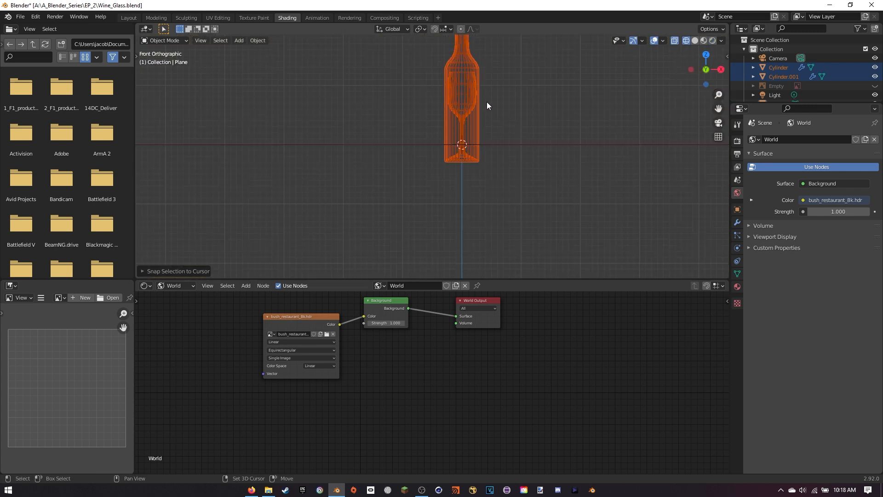
click(346, 157)
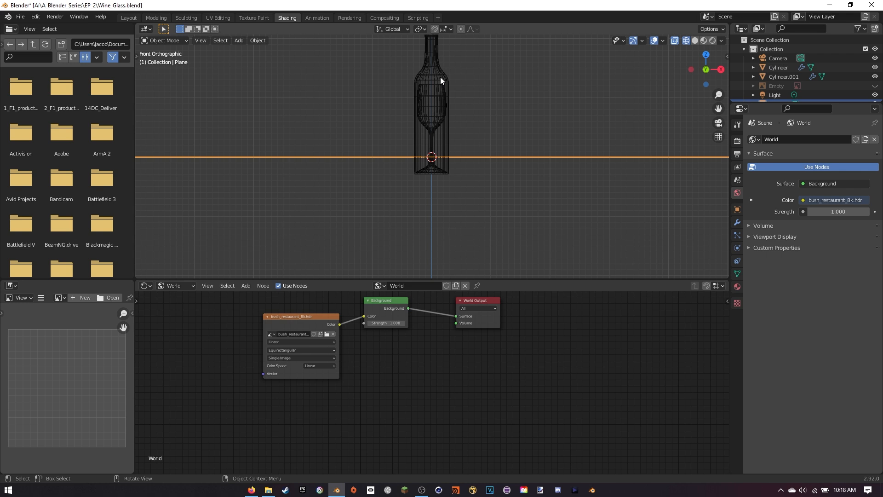
key(g)
key(z)
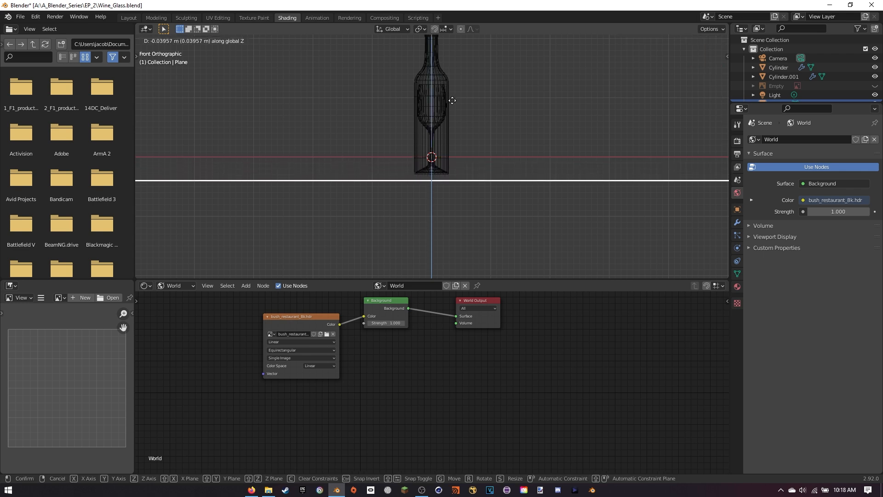
click(457, 95)
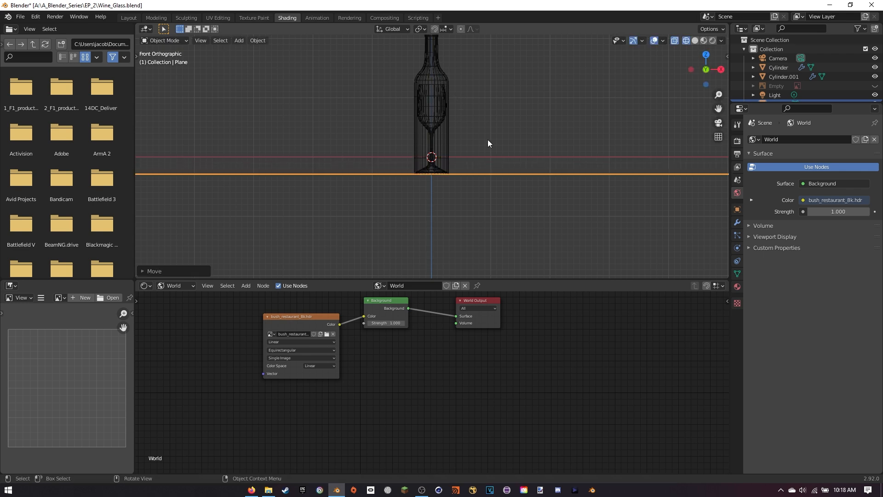
- Set the viewport shading to Material Preview and enable Scene World lighting so the restaurant HDRI is used
middle_drag(517, 124, 418, 167)
scroll(419, 159, down, 5)
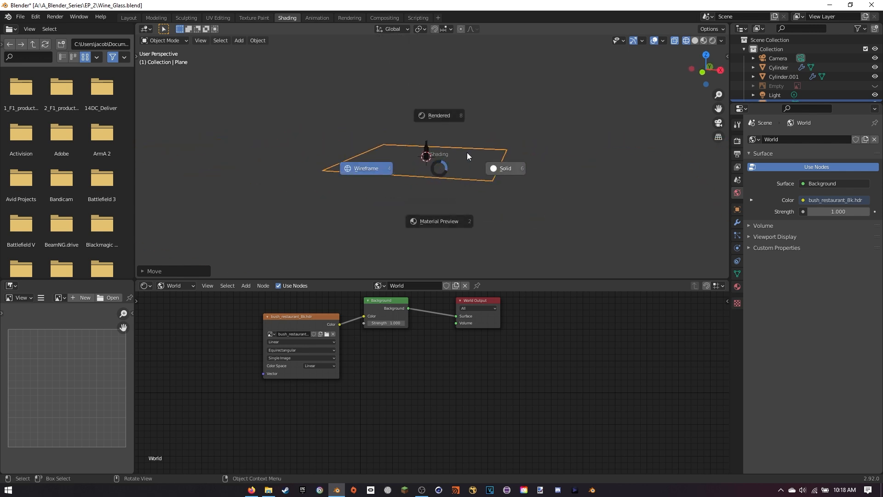
click(491, 167)
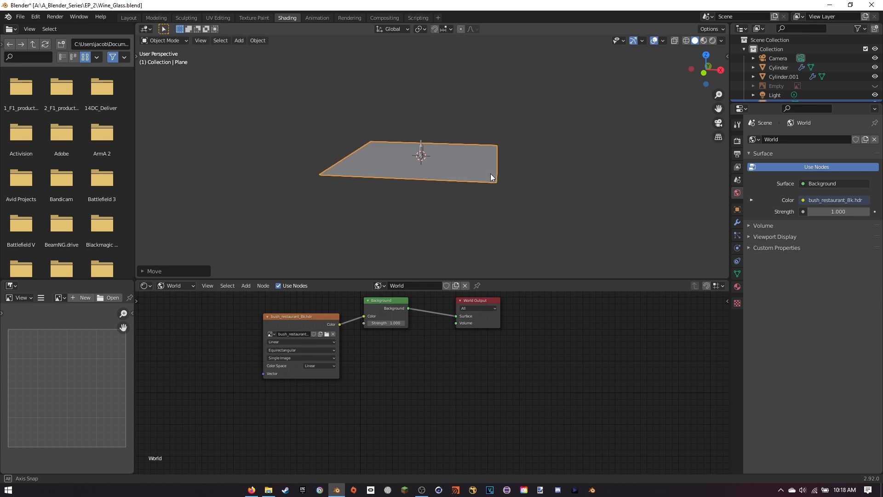
key(z)
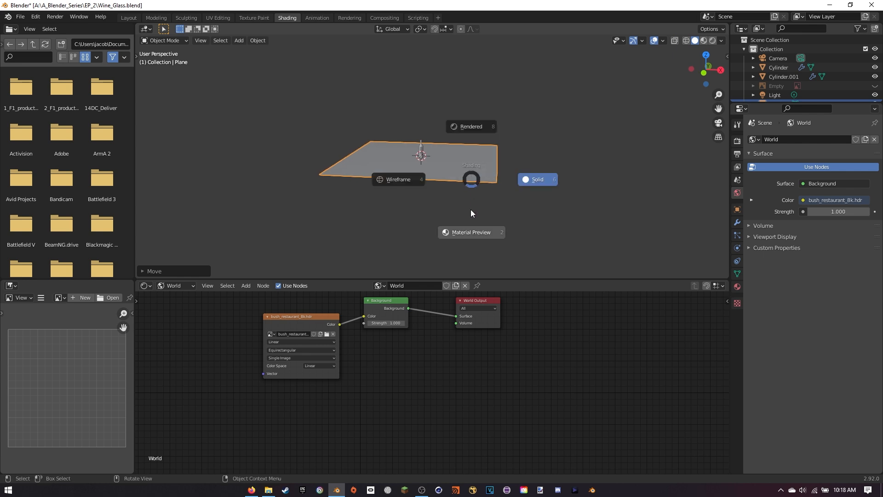
click(470, 226)
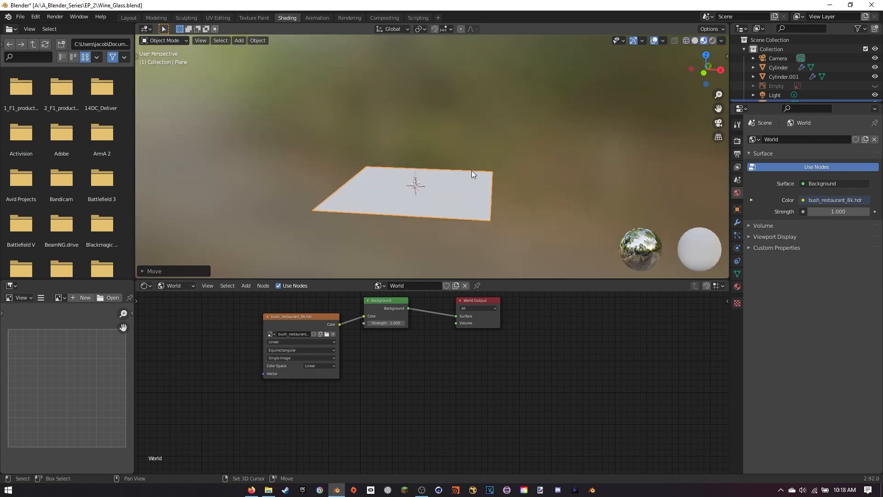
middle_drag(467, 146, 475, 137)
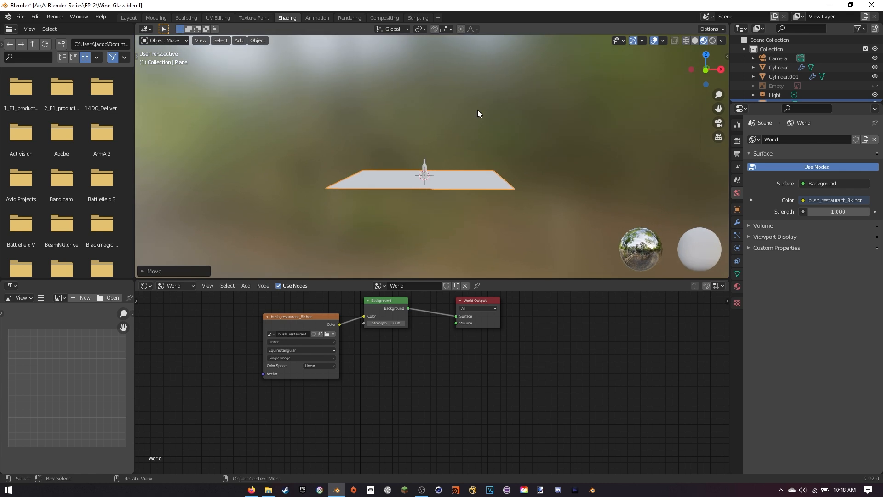
click(720, 40)
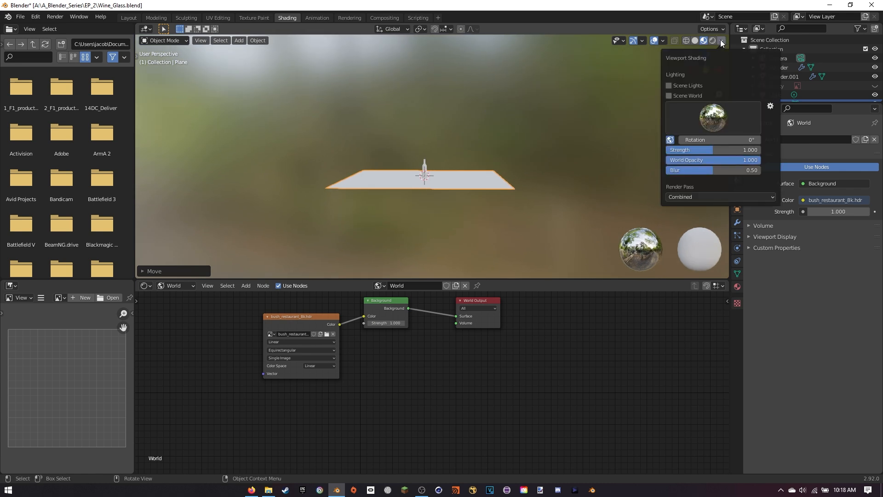
click(671, 96)
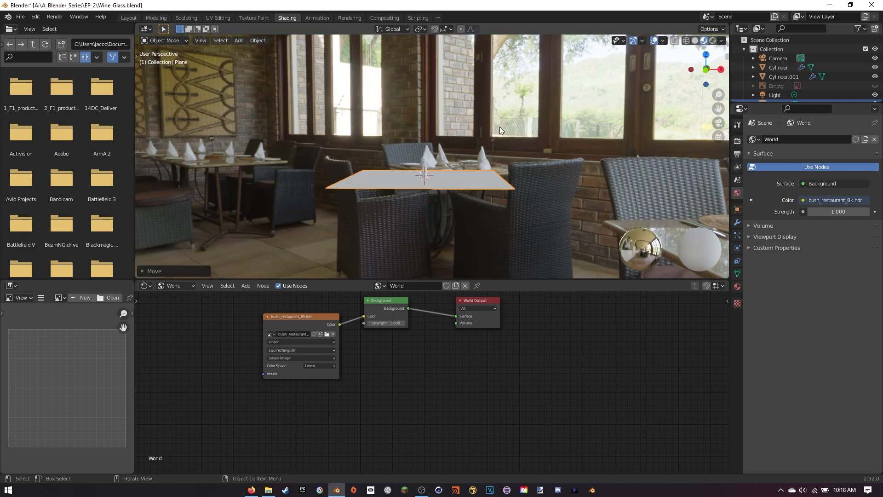
scroll(499, 127, up, 4)
mouse_move(509, 126)
middle_down()
mouse_move(529, 126)
mouse_move(512, 125)
middle_up()
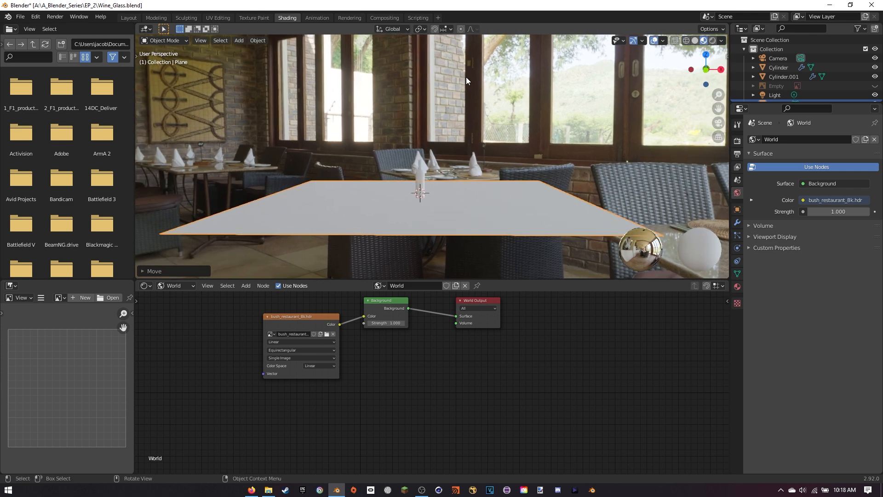
- Switch to the Layout workspace, set its viewport shading to Material Preview and look through the camera
click(129, 18)
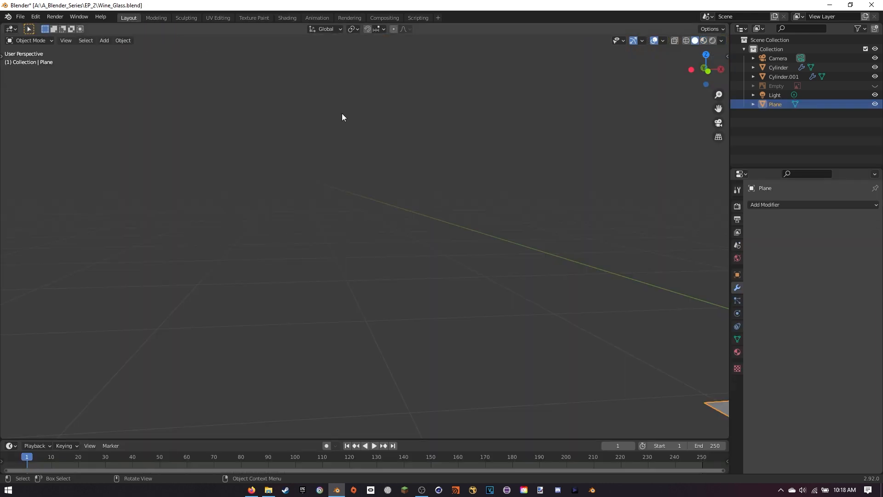
key(KP_0)
key(z)
click(424, 104)
key(z)
click(436, 198)
mouse_move(435, 196)
middle_down()
mouse_move(443, 195)
mouse_move(426, 198)
middle_up()
key(KP_0)
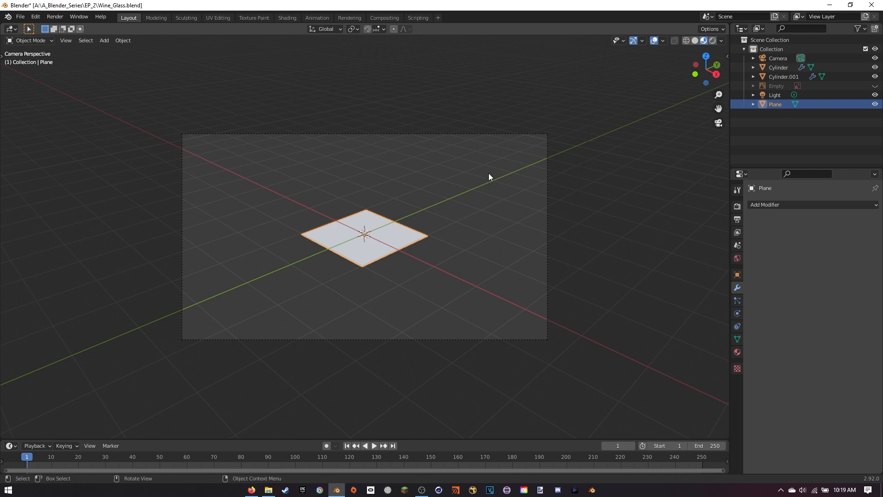
- Frame the bottle from the front, slightly above the plane, and align the camera to this view
middle_drag(475, 168, 439, 229)
scroll(495, 175, up, 4)
scroll(459, 223, up, 3)
scroll(461, 234, up, 2)
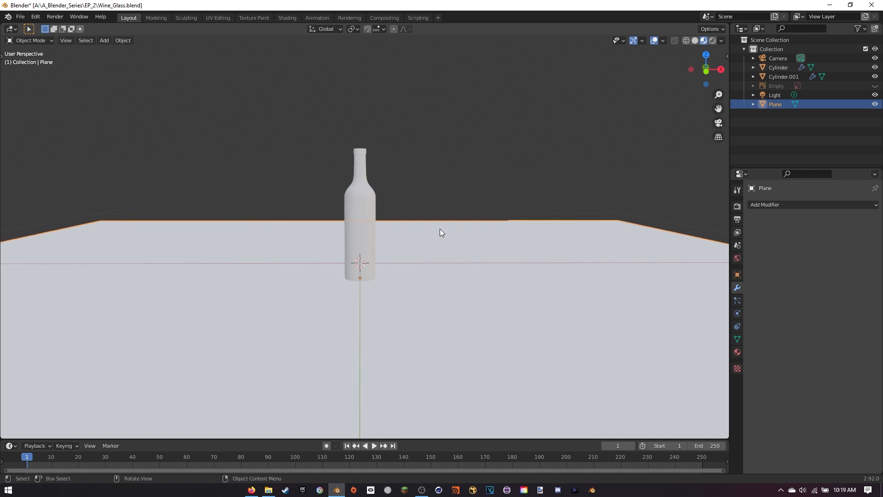
key(ctrl+alt+KP_0)
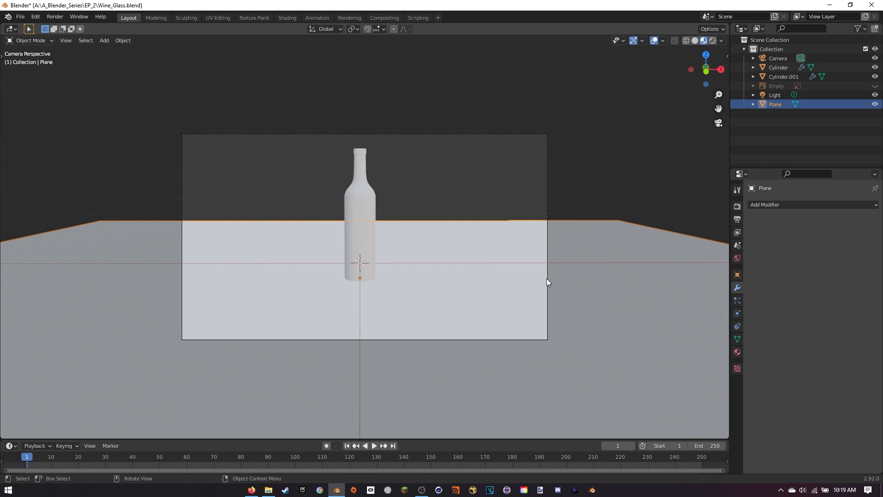
- Lock the camera to the view, shift the framing so the bottle sits right of centre, and unlock it again
key(n)
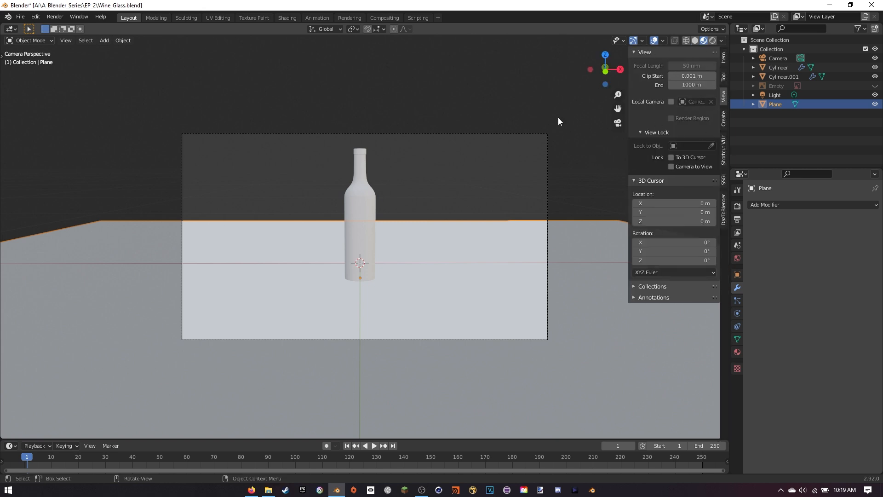
key(n)
key(n)
click(671, 166)
middle_drag(533, 173, 450, 201)
mouse_move(475, 202)
shift+middle_down()
mouse_move(456, 194)
mouse_move(462, 219)
mouse_move(479, 199)
mouse_move(463, 202)
shift+middle_up()
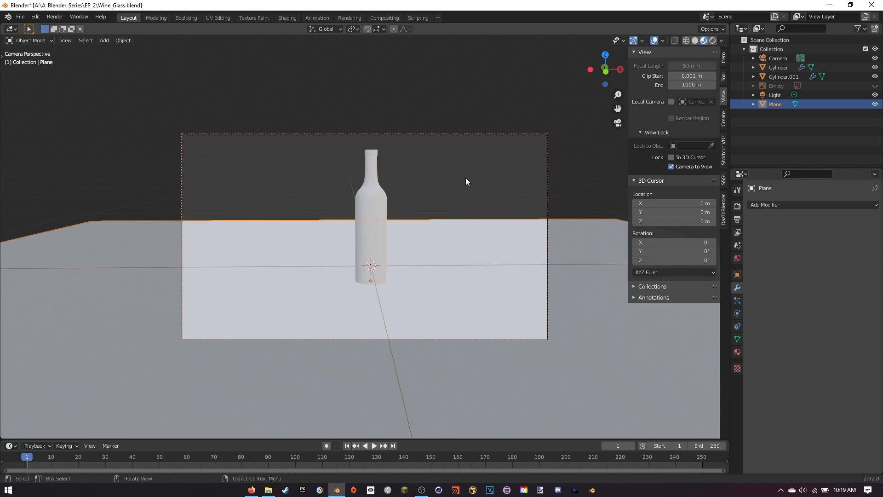
shift+middle_drag(434, 219, 460, 215)
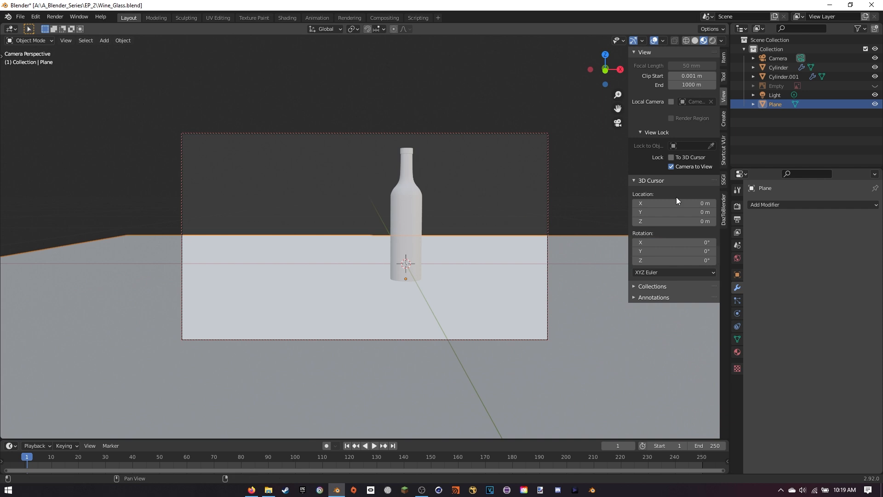
click(671, 167)
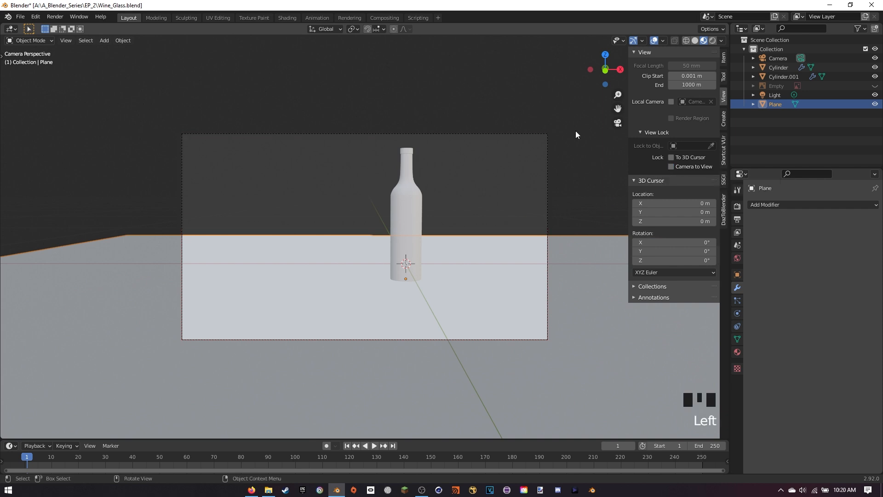
key(n)
- Move the bottle across the plane toward the camera and slightly to the right, keeping its height locked
click(417, 163)
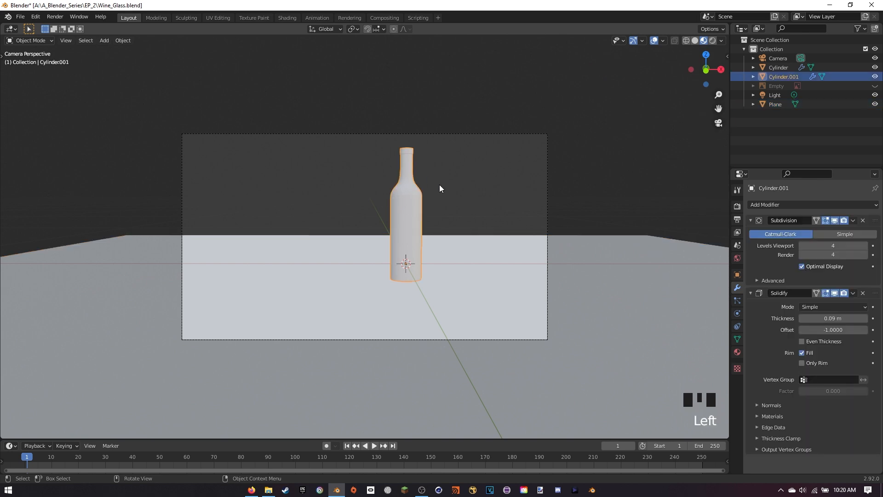
scroll(453, 197, up, 4)
scroll(456, 196, down, 1)
key(g)
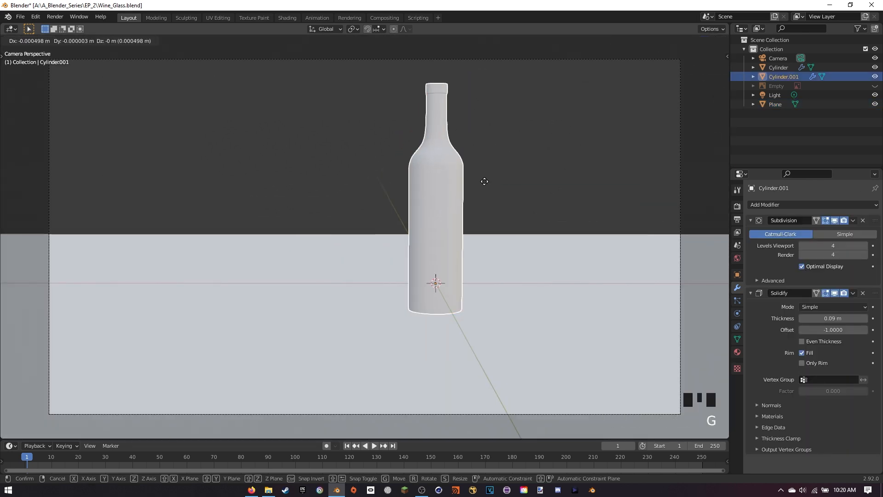
right_click(490, 186)
key(g)
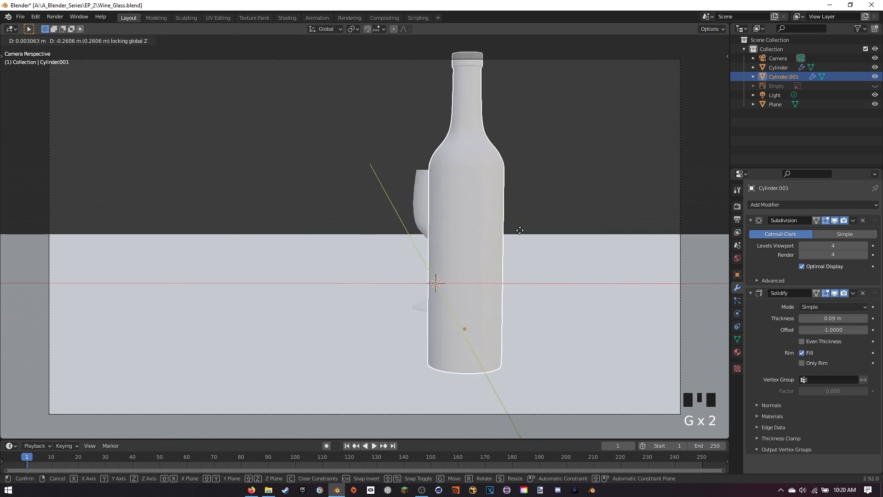
click(522, 212)
- Move the wine glass across the plane to the left and in front of the bottle, keeping its height locked
click(437, 191)
key(g)
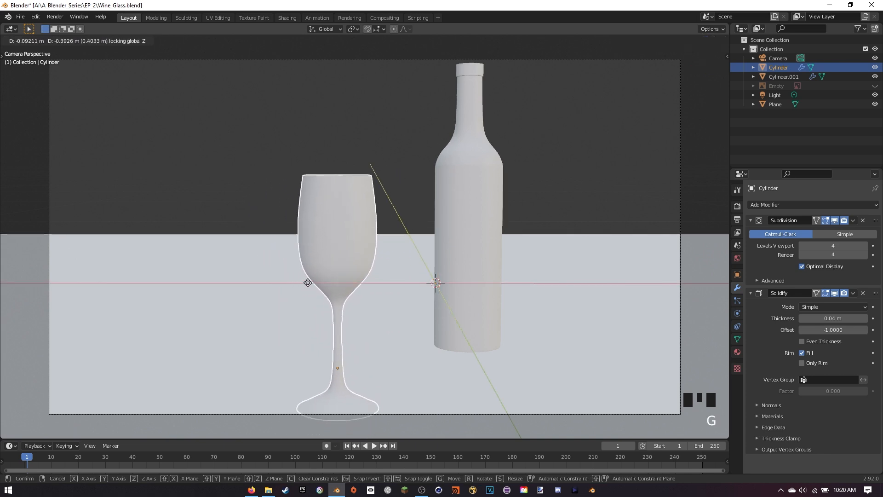
click(330, 270)
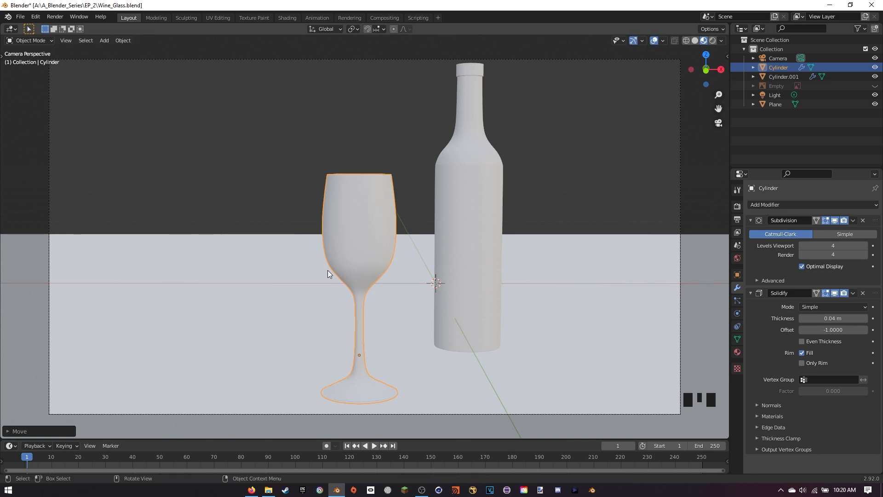
- Select the camera and set its focal length to 35 mm
click(682, 162)
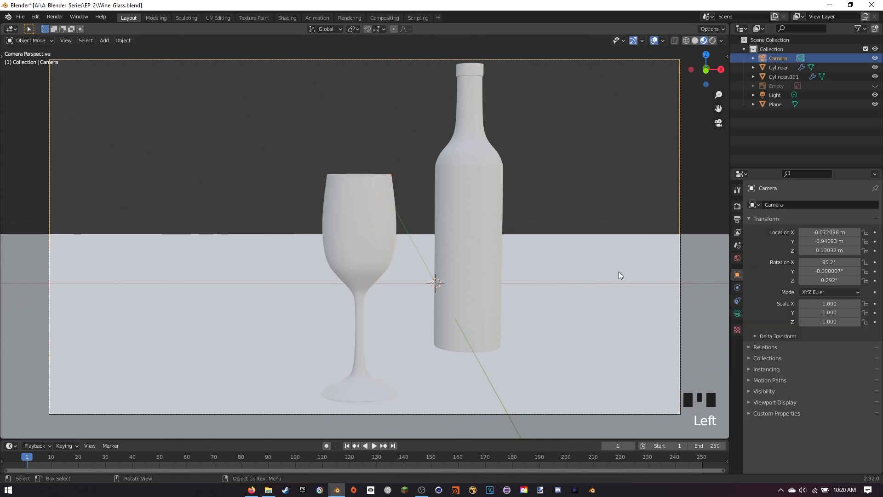
click(737, 313)
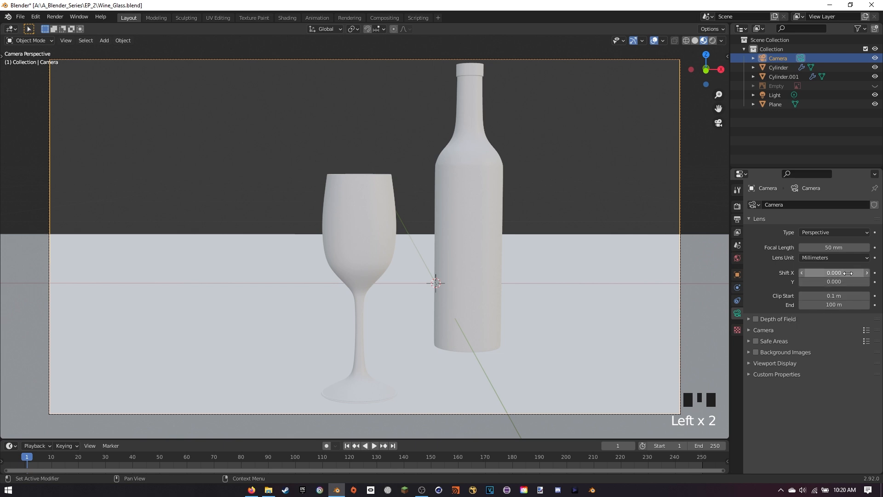
drag(831, 248, 787, 247)
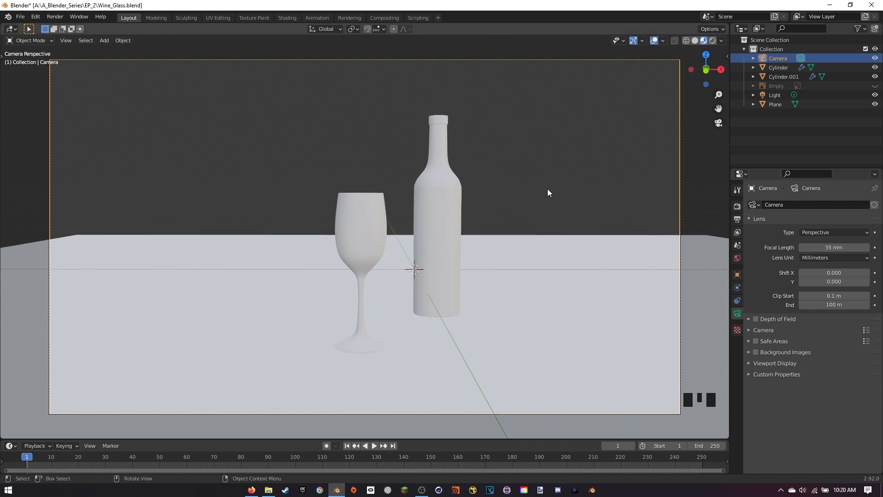
- Lock the camera to the view, reframe the glass and bottle closer in the shot, and unlock the camera
key(n)
click(671, 166)
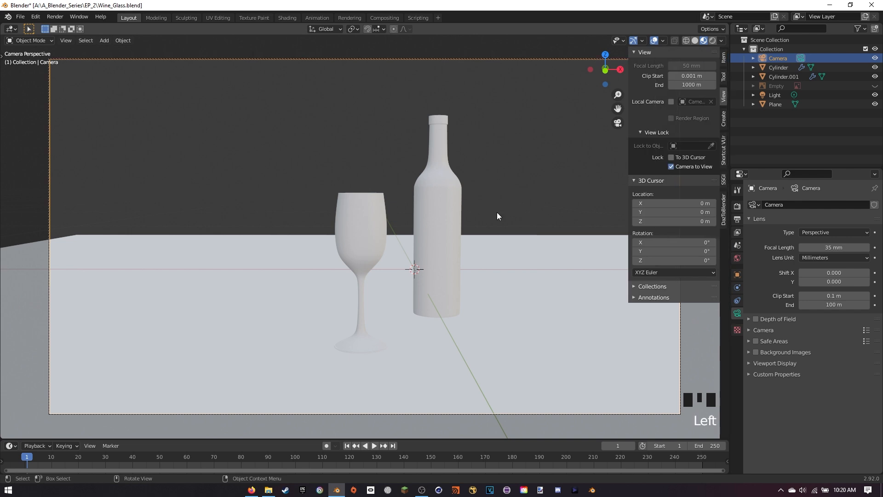
scroll(492, 214, up, 2)
scroll(478, 214, down, 1)
middle_drag(475, 214, 453, 199)
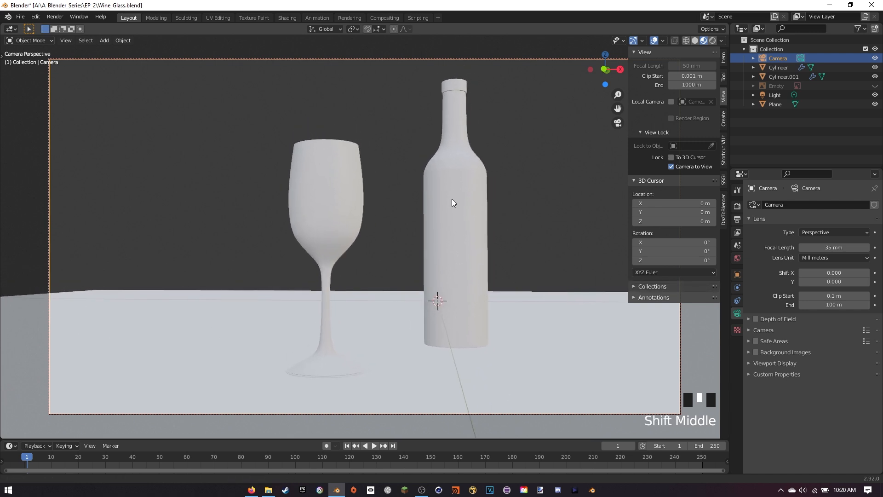
click(674, 167)
key(n)
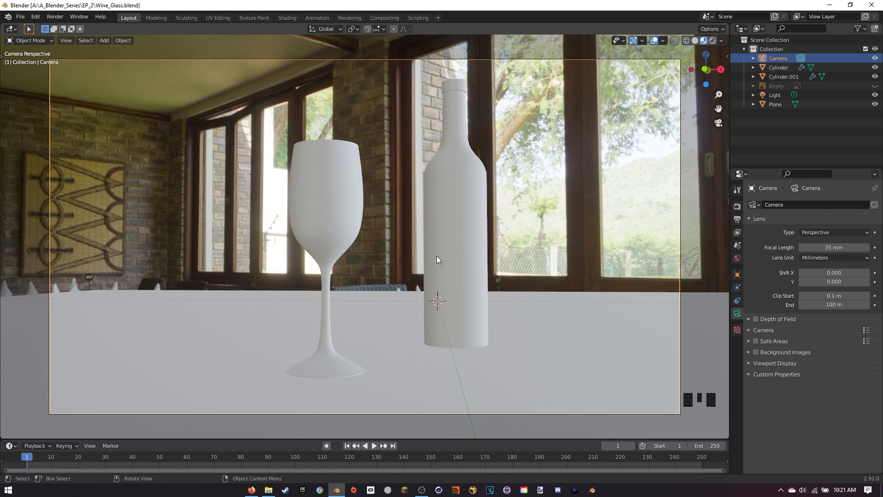
- Select the wine glass, switch to the Shading workspace, and set the shader editor's shader type to Object
click(350, 182)
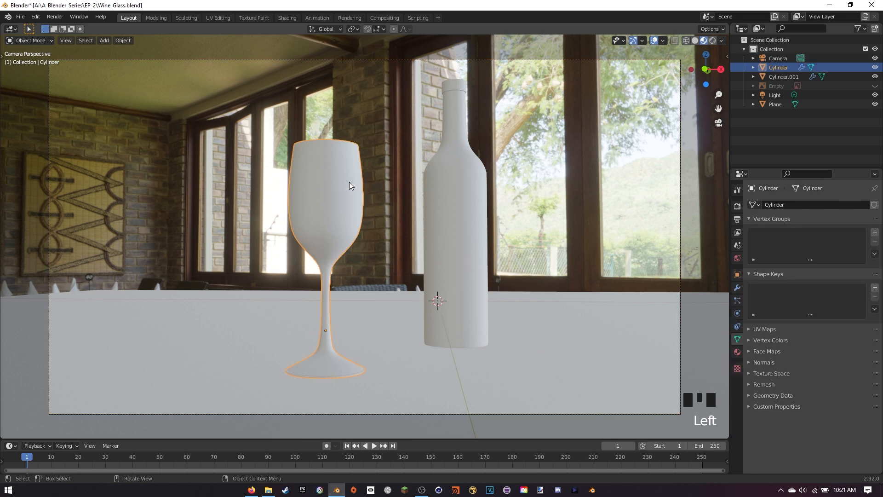
click(291, 17)
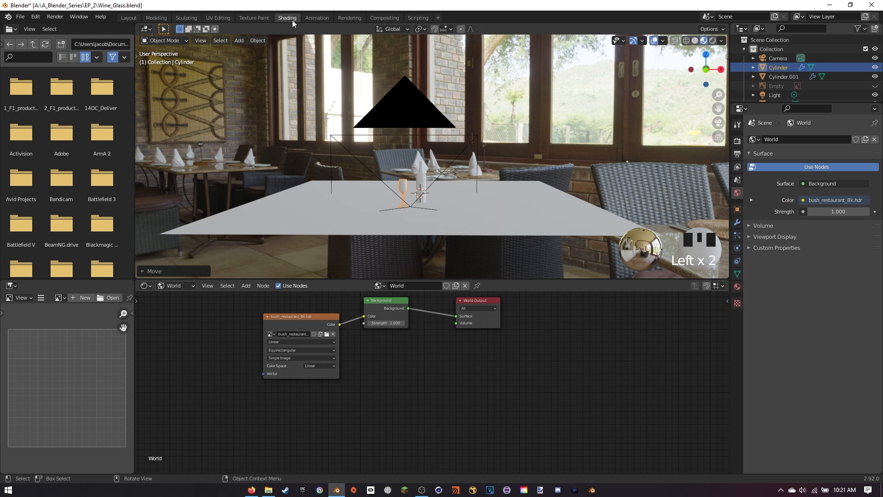
click(207, 285)
click(177, 286)
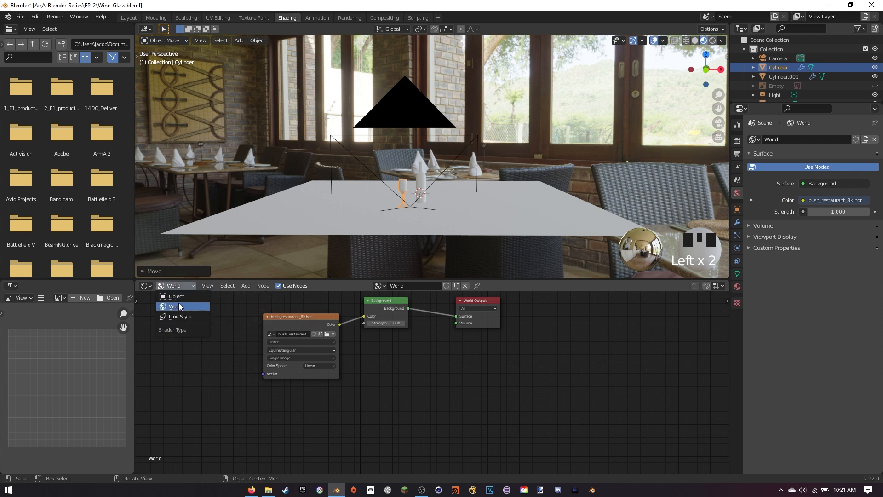
click(177, 297)
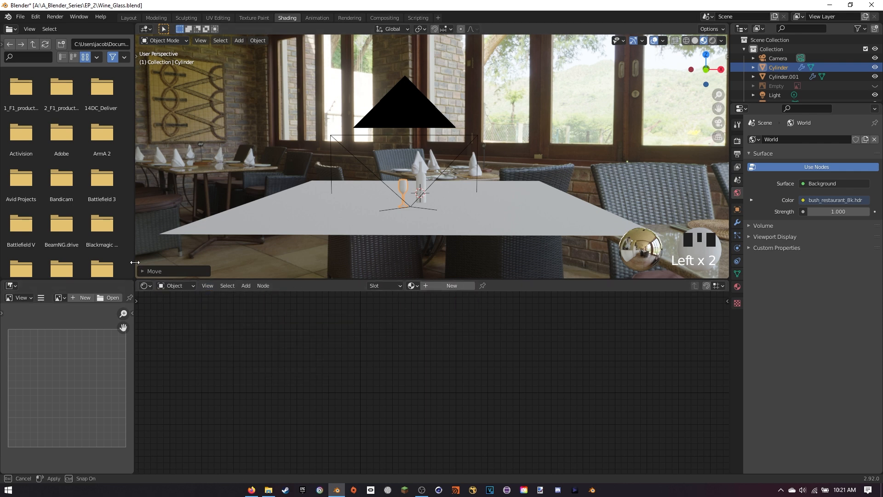
- Widen the viewport and shader editor, and create a new material named "Wine_glass\" for the wine glass
drag(134, 265, 60, 265)
key(KP_Decimal)
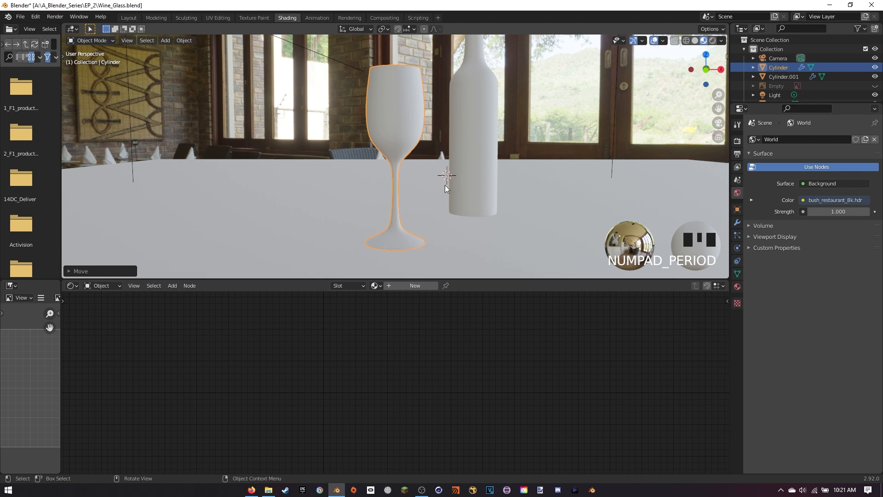
middle_drag(445, 184, 423, 189)
shift+middle_drag(355, 185, 431, 166)
scroll(432, 166, up, 2)
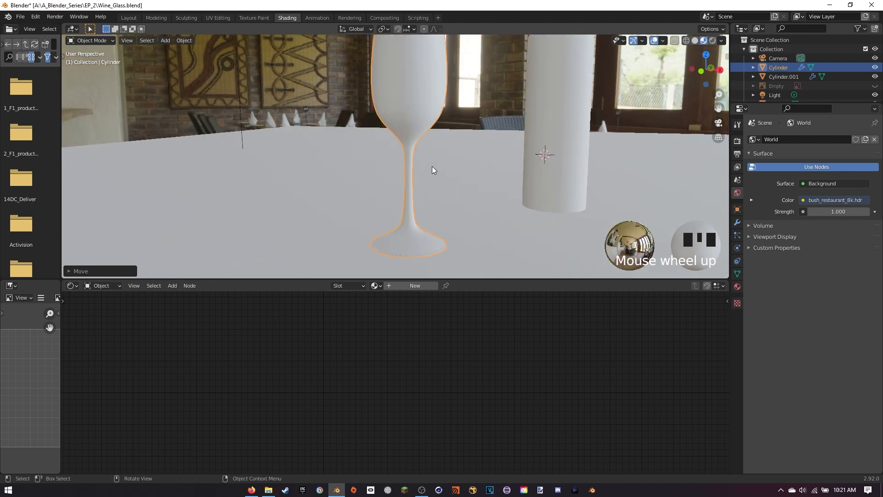
click(414, 286)
click(412, 288)
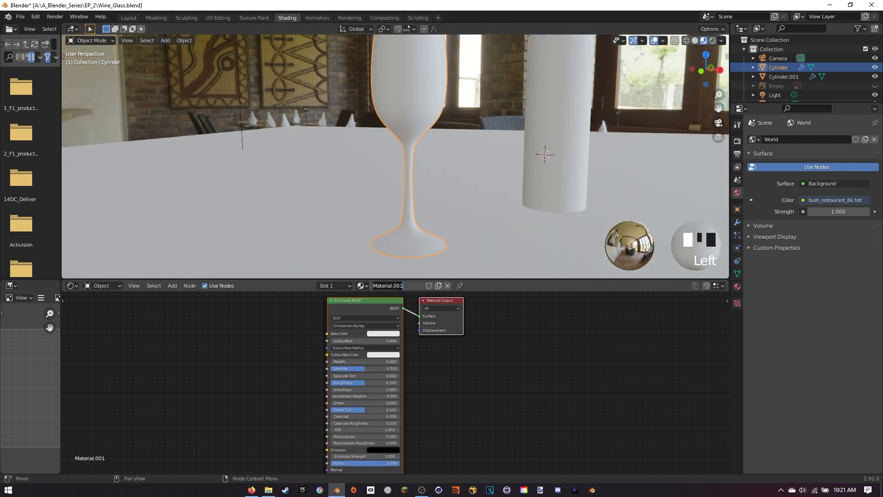
text(Wine_glass\)
key(Return)
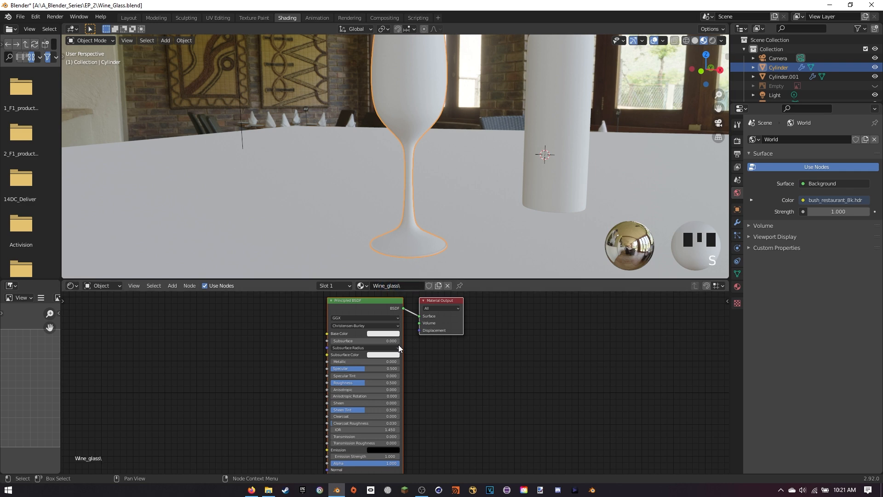
- Delete the Principled BSDF node from the wine glass material
scroll(473, 376, down, 2)
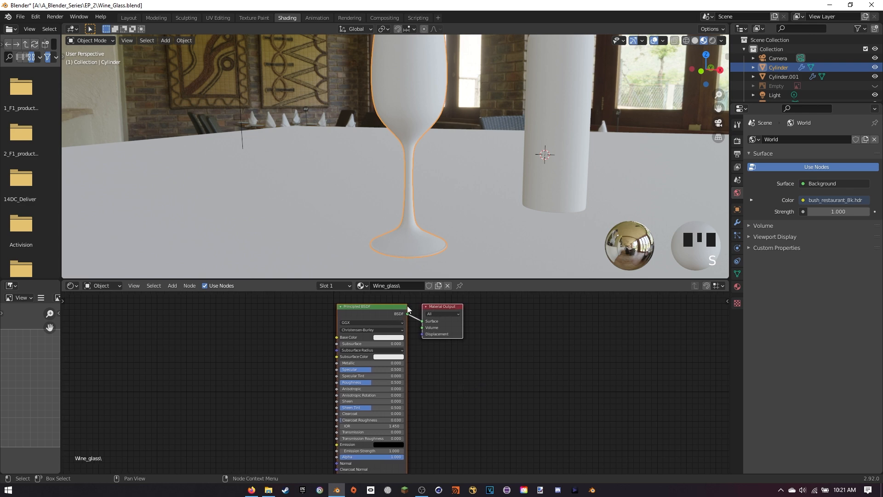
click(280, 336)
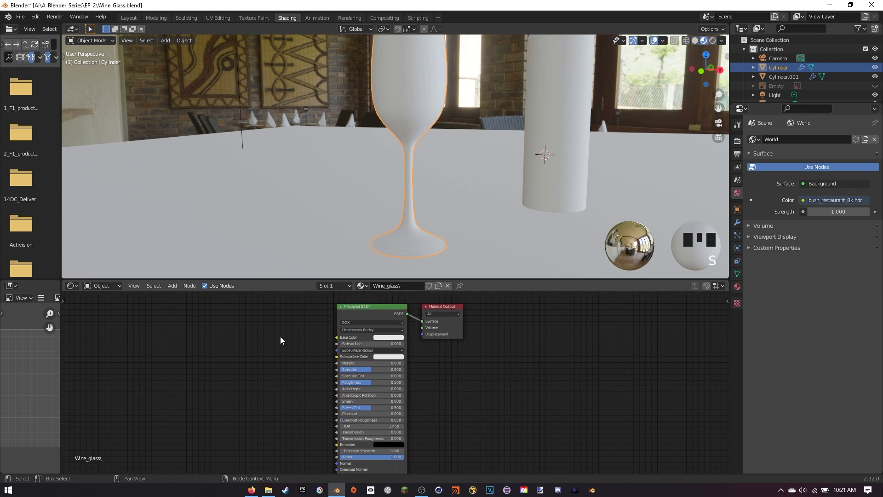
click(362, 310)
key(Delete)
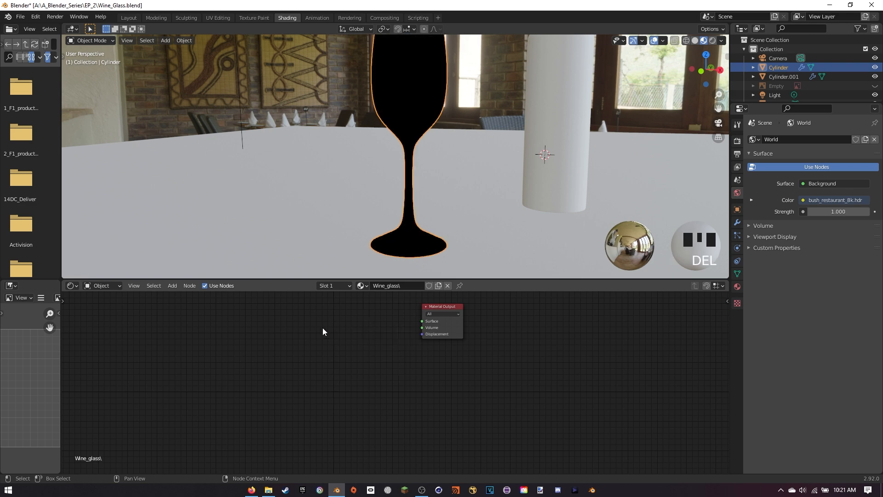
- Add a Glass BSDF node and connect its BSDF output to the Material Output's Surface input
key(shift+a)
text(glass)
click(366, 344)
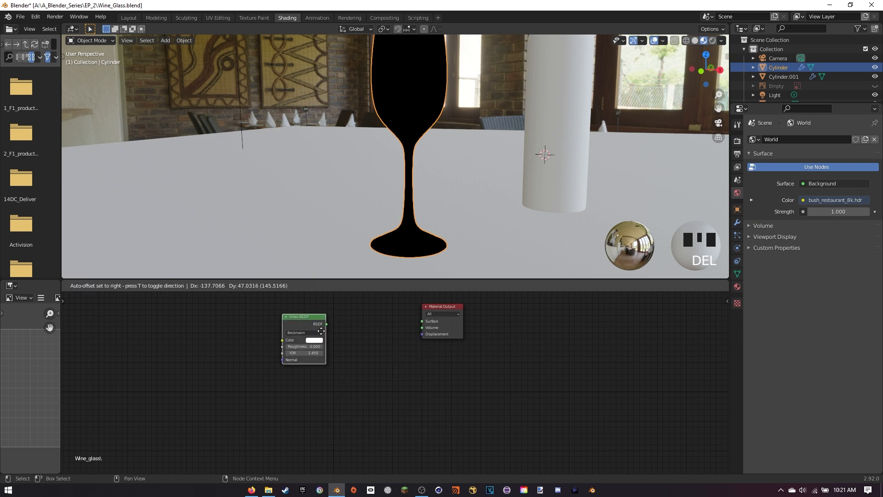
click(351, 325)
drag(355, 328, 422, 321)
- Examine the glass material on the wine glass in Rendered shading and return the viewport to Material Preview
shift+middle_drag(453, 173, 439, 180)
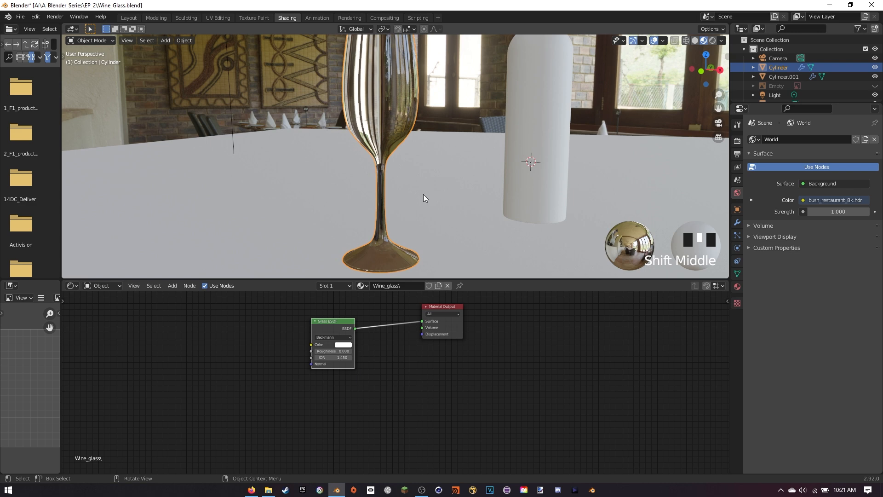
scroll(370, 191, down, 2)
shift+middle_drag(370, 190, 405, 161)
key(z)
click(398, 127)
mouse_move(400, 128)
middle_down()
mouse_move(413, 145)
mouse_move(448, 150)
mouse_move(423, 143)
middle_up()
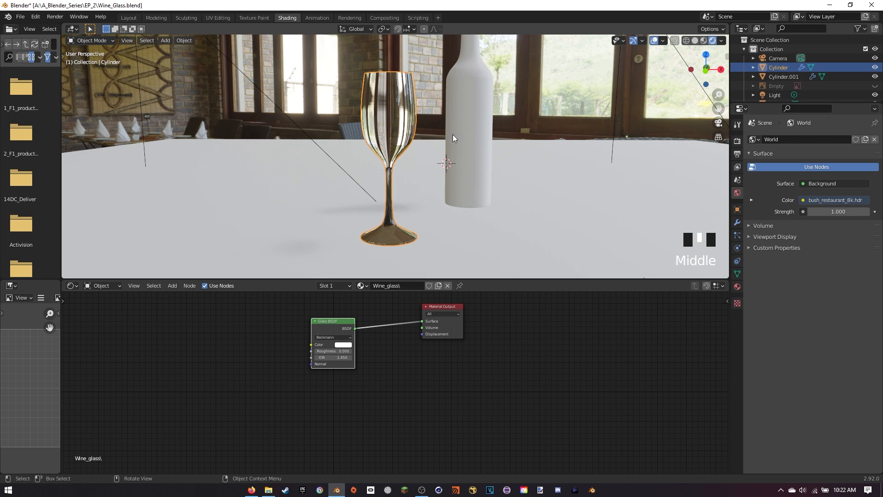
key(z)
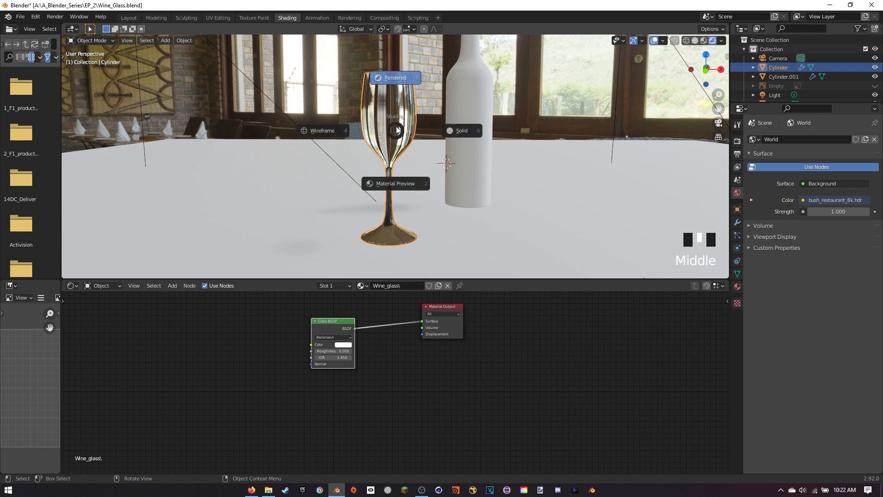
click(399, 172)
middle_drag(399, 172, 413, 167)
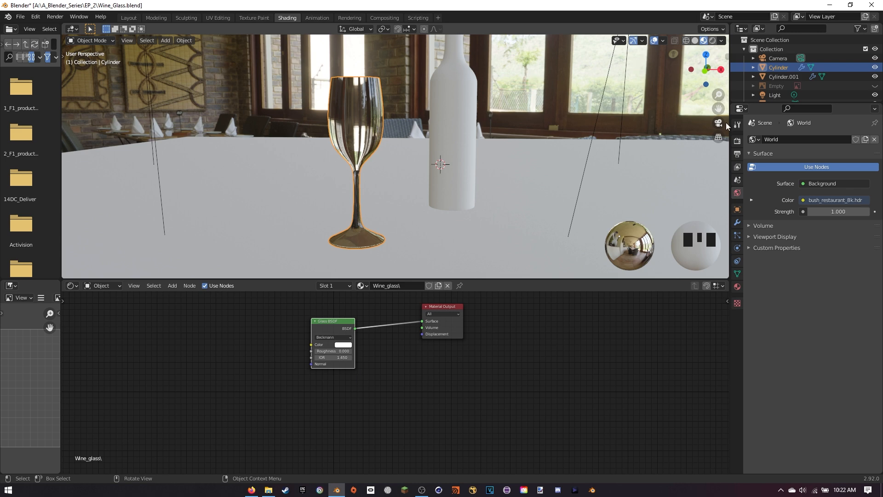
- Set the render engine to Cycles with GPU Compute as the device, and switch the viewport to Rendered shading
click(737, 140)
click(817, 138)
click(822, 171)
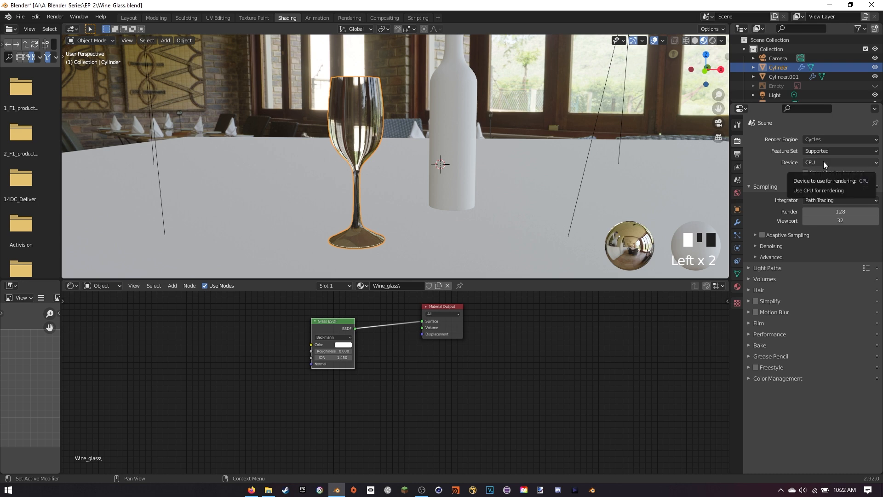
click(823, 162)
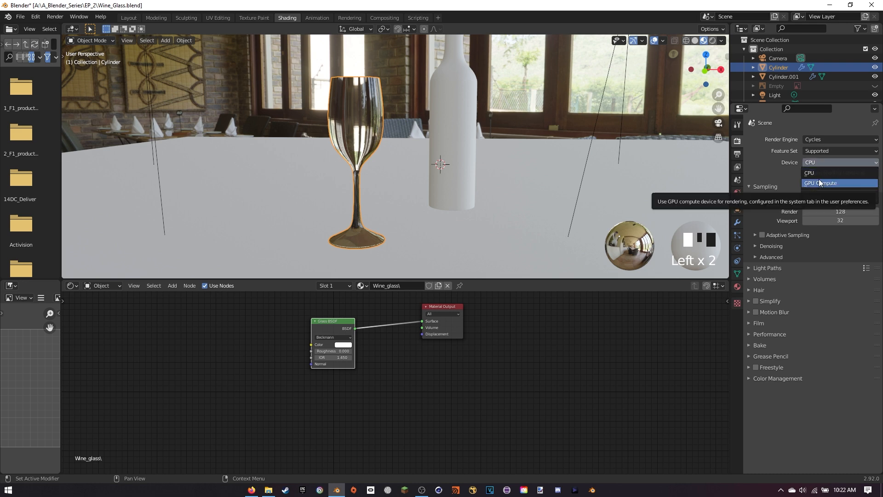
click(819, 183)
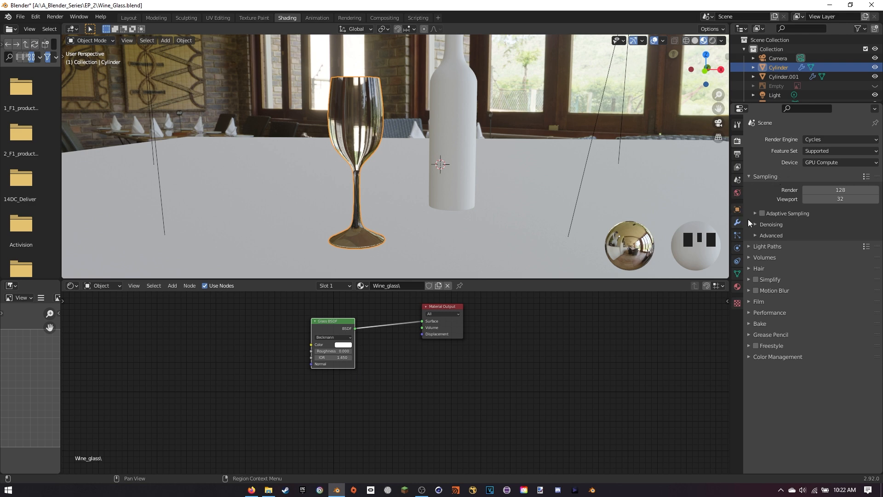
key(z)
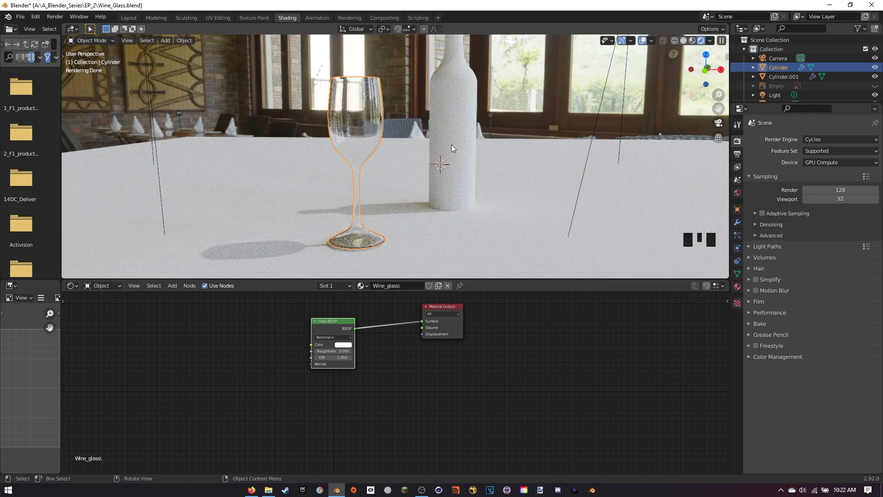
- Apply Shade Smooth to the wine glass
shift+middle_drag(405, 164, 444, 176)
scroll(452, 193, up, 1)
shift+middle_drag(480, 209, 455, 208)
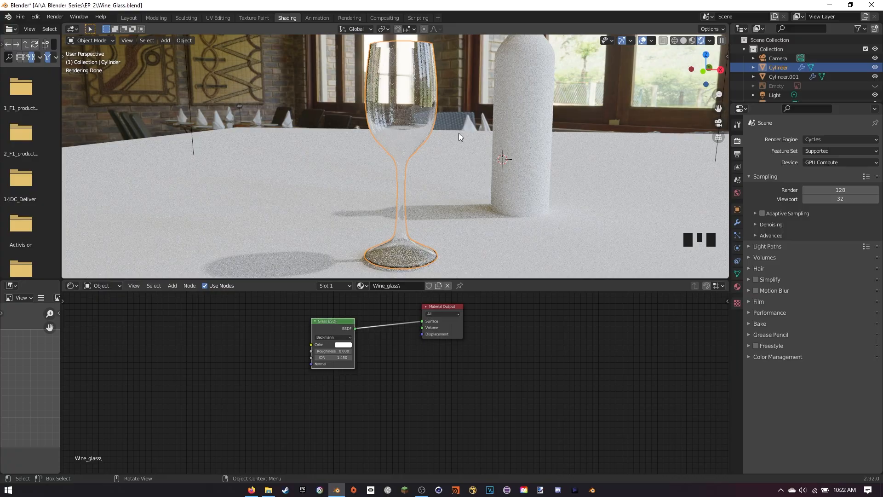
scroll(462, 167, up, 4)
scroll(463, 167, down, 3)
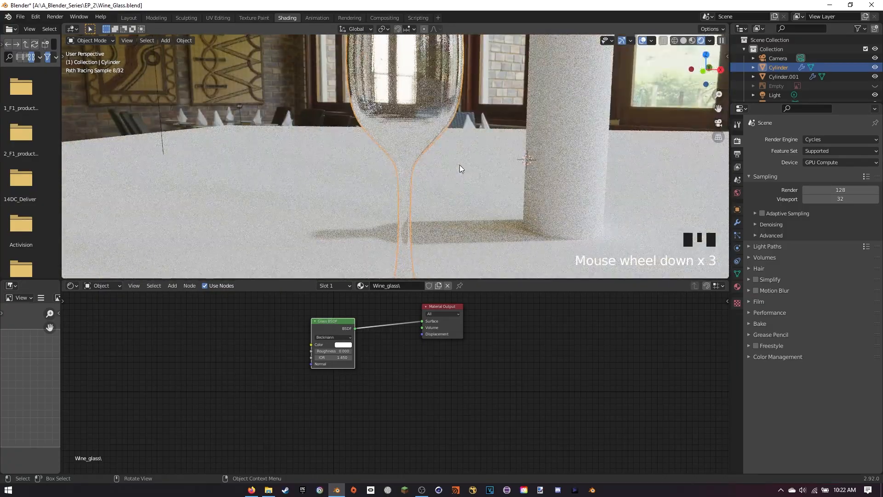
shift+middle_drag(456, 133, 449, 145)
scroll(449, 145, up, 1)
scroll(449, 145, down, 1)
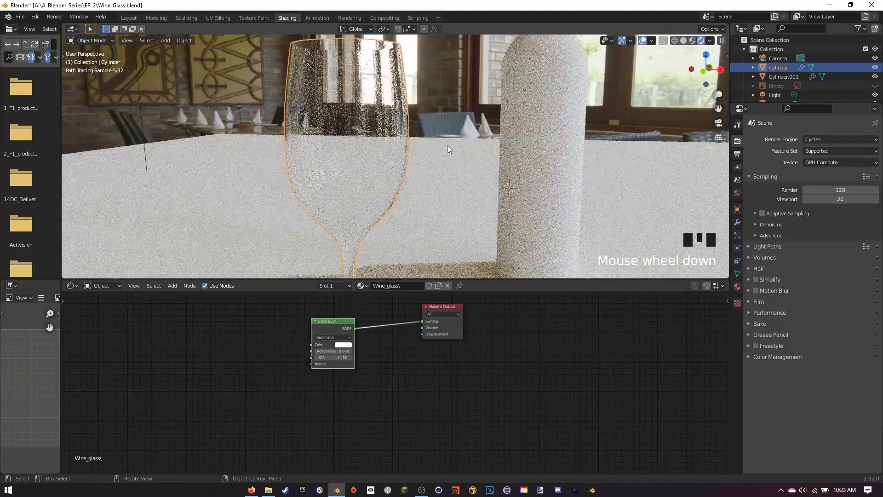
right_click(366, 115)
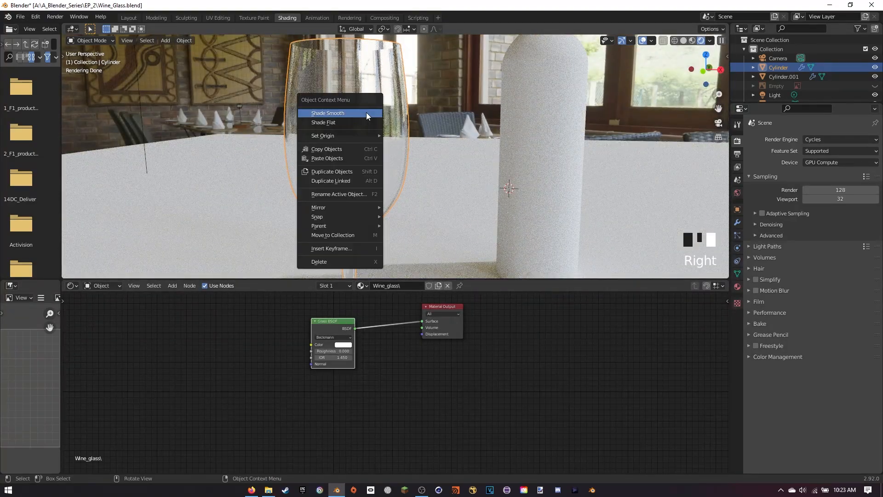
click(358, 113)
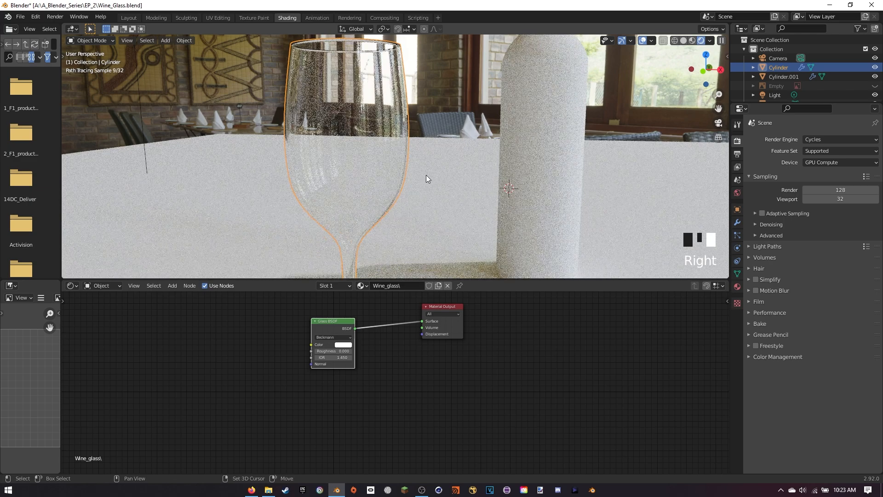
- Examine the smoothed wine glass and its Subdivision and Solidify modifier settings
shift+middle_drag(426, 175, 435, 160)
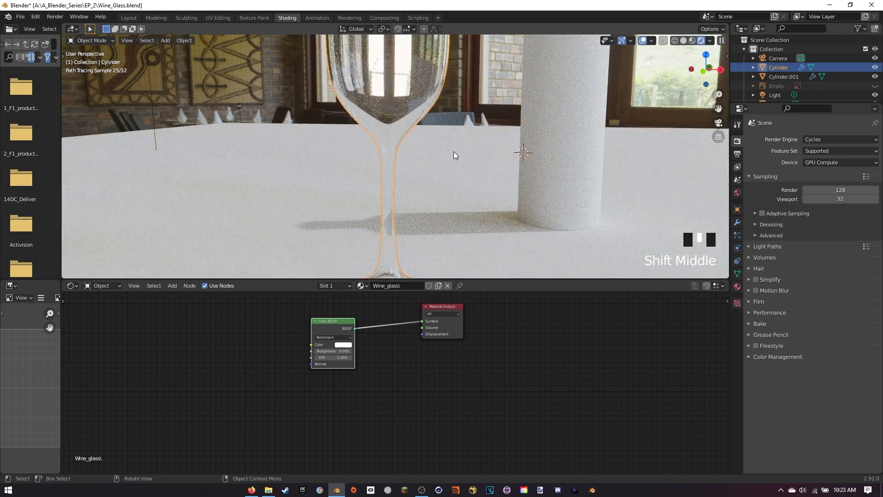
scroll(453, 151, down, 2)
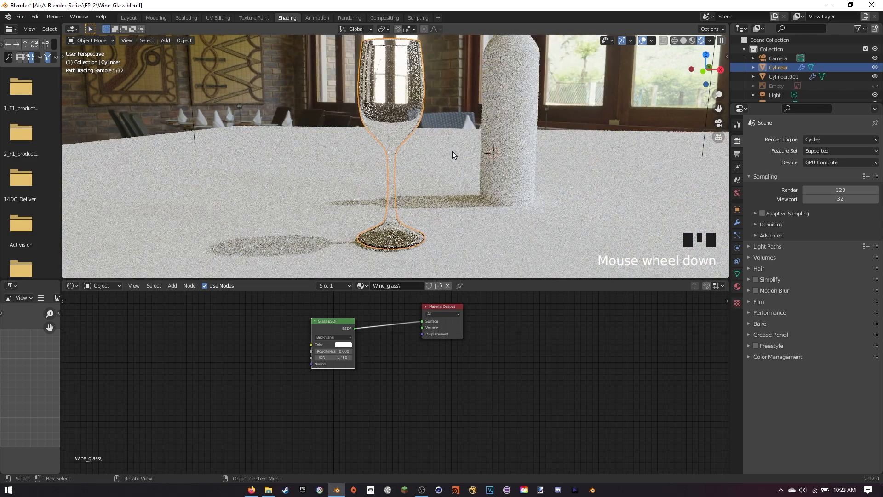
click(737, 222)
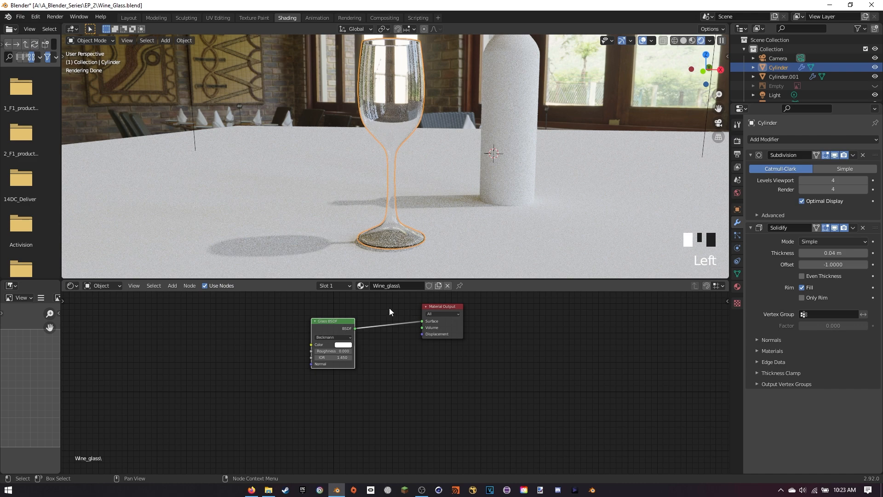
middle_drag(387, 308, 511, 312)
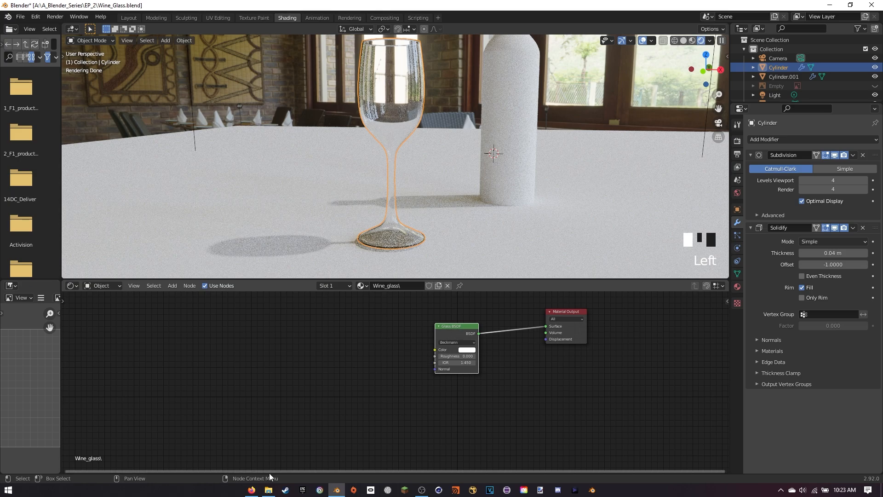
- Switch to Firefox, search Google Images for "fingerprint roughness map", and preview the dark smudged texture from School of Motion
click(251, 490)
click(215, 8)
text(fingerf)
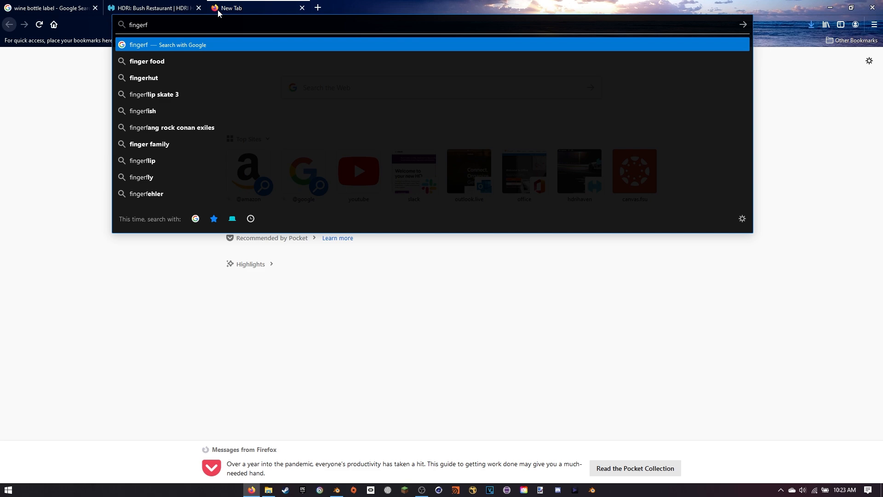
key(BackSpace)
text(p)
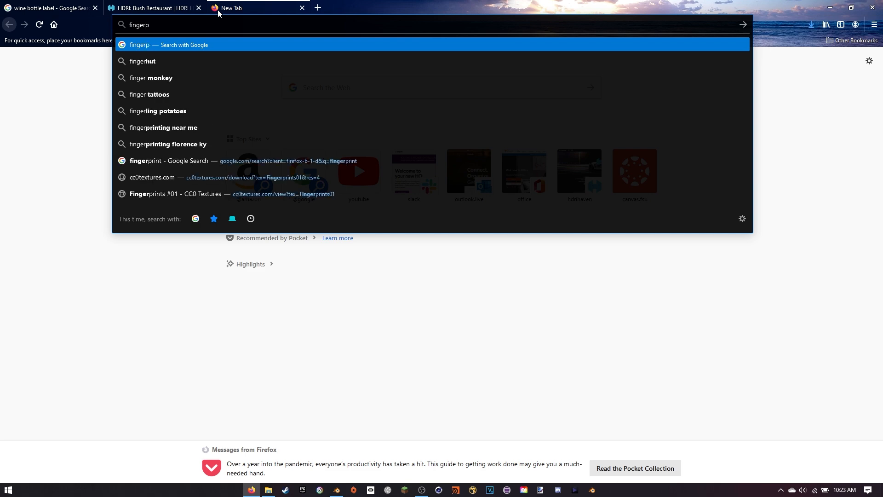
text(rint rough)
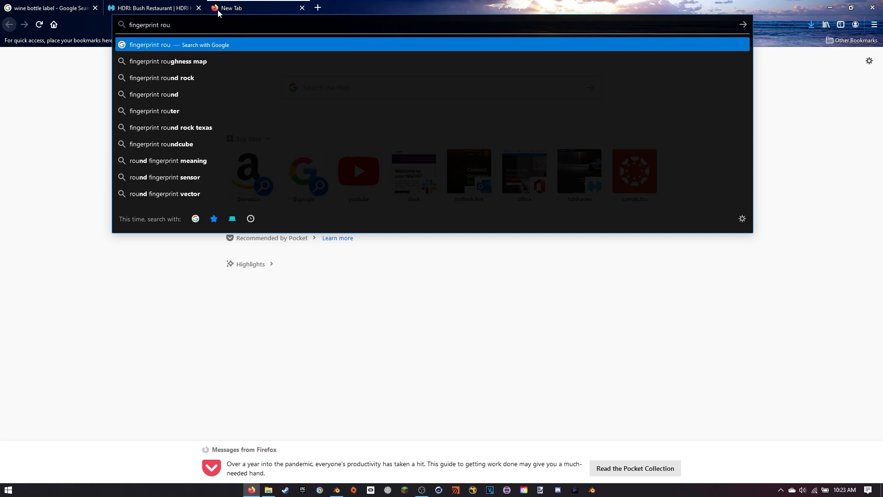
click(170, 61)
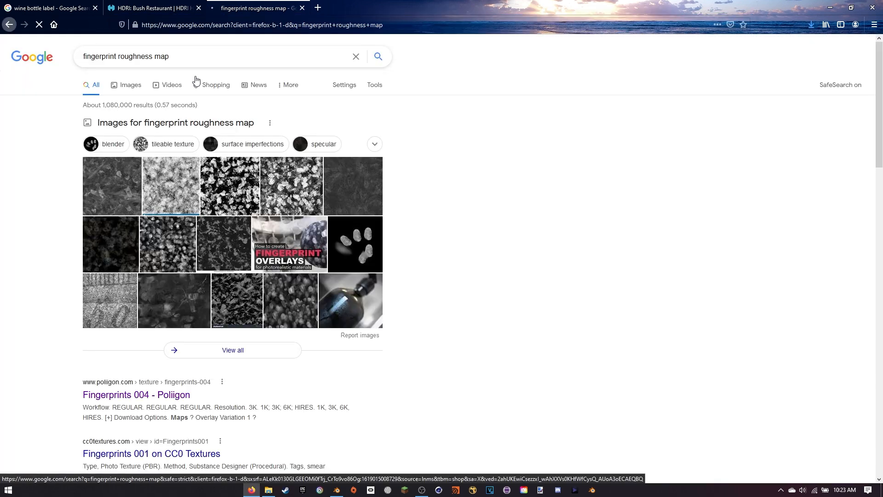
click(139, 90)
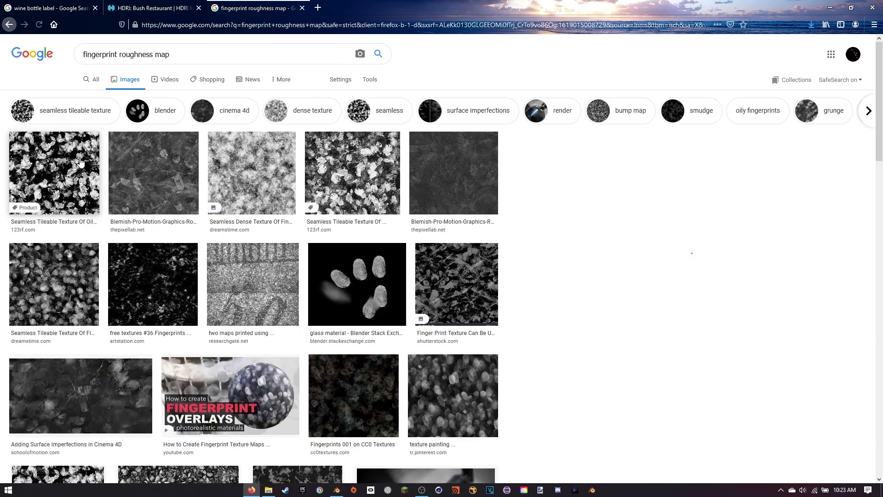
click(81, 396)
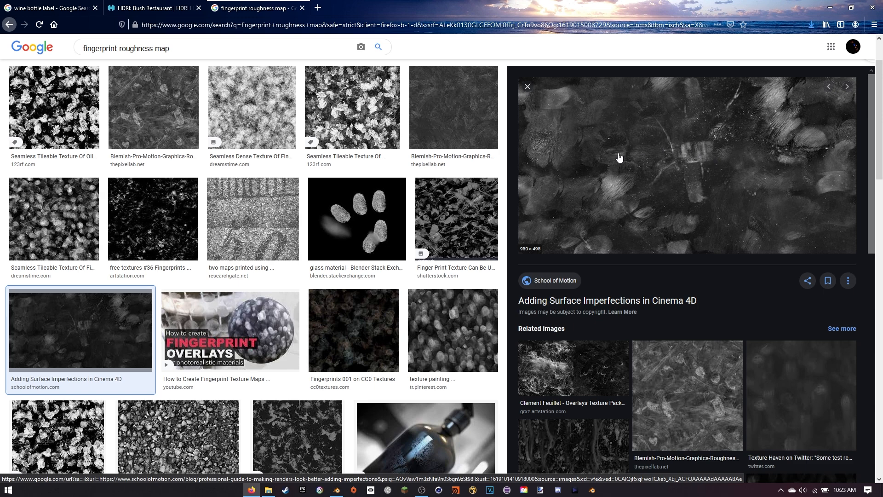
- Save the previewed smudge texture as c4d-render-add-imperfections-3.jpg in the Blender VFX 3 folder
right_click(630, 169)
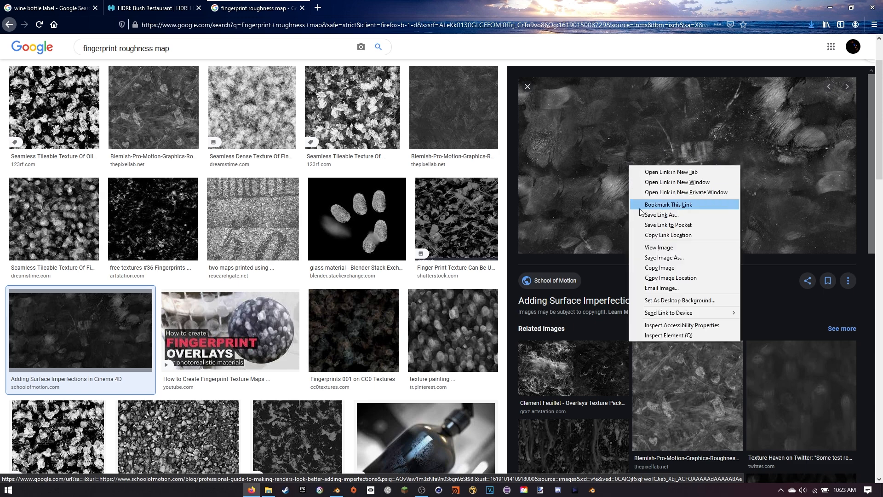
click(664, 257)
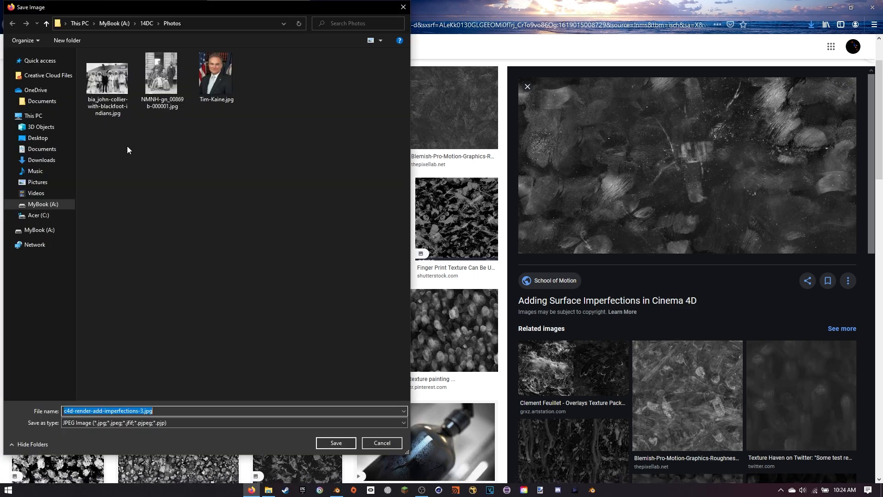
click(71, 205)
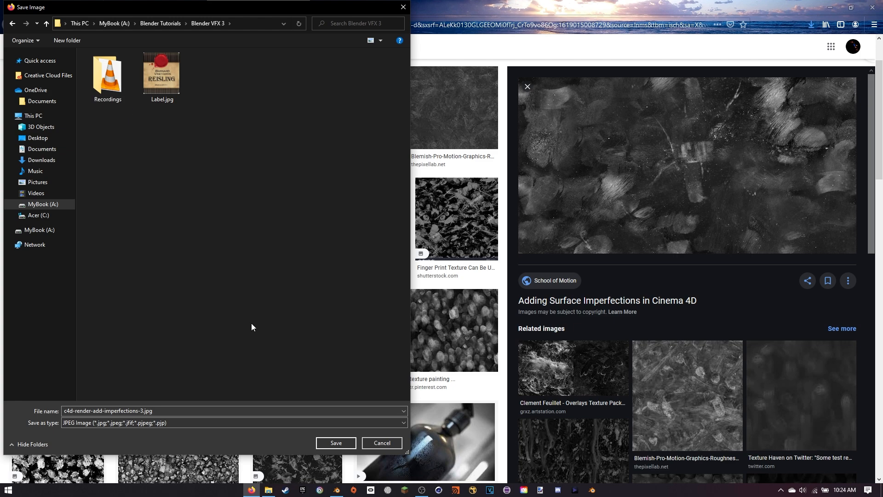
click(331, 443)
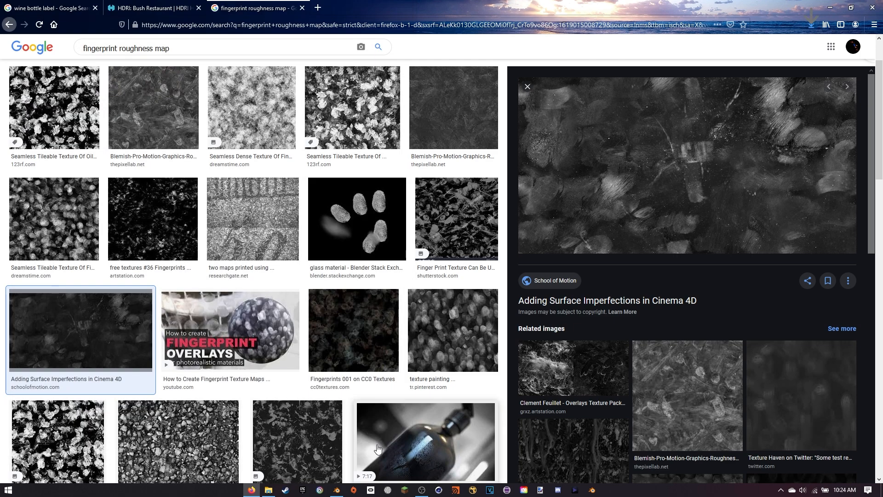
- Switch to Blender, add an Image Texture node to the wine glass material and load c4d-render-add-imperfections-3.jpg into it
click(337, 490)
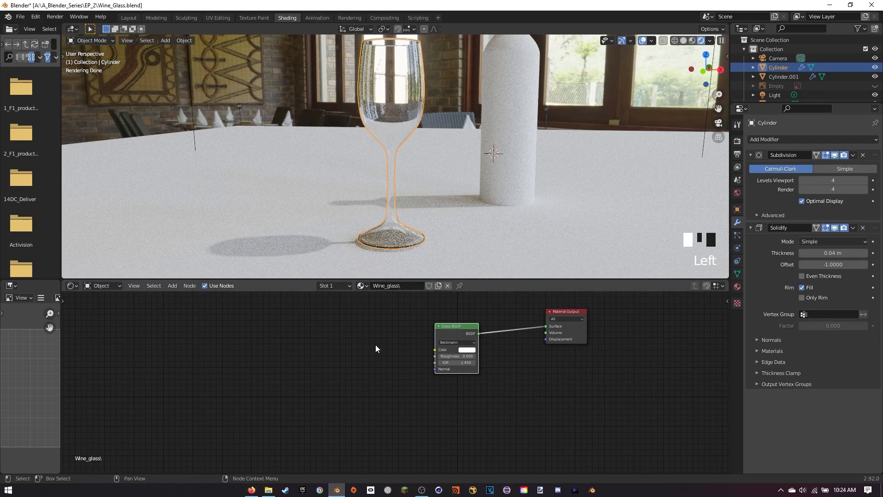
key(shift+a)
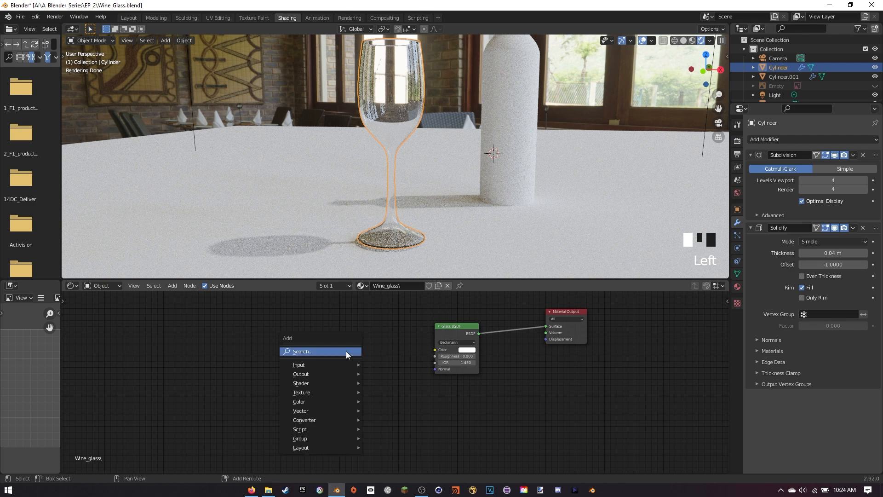
click(345, 351)
text(image)
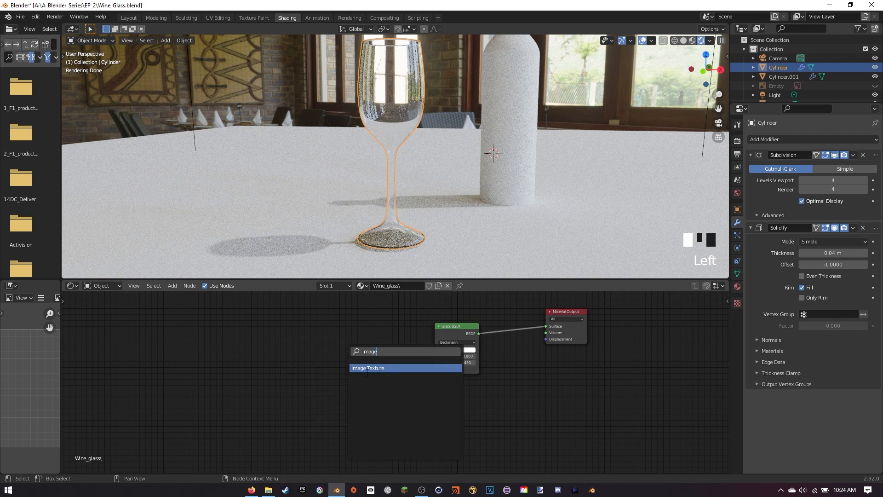
click(367, 368)
click(305, 359)
click(348, 361)
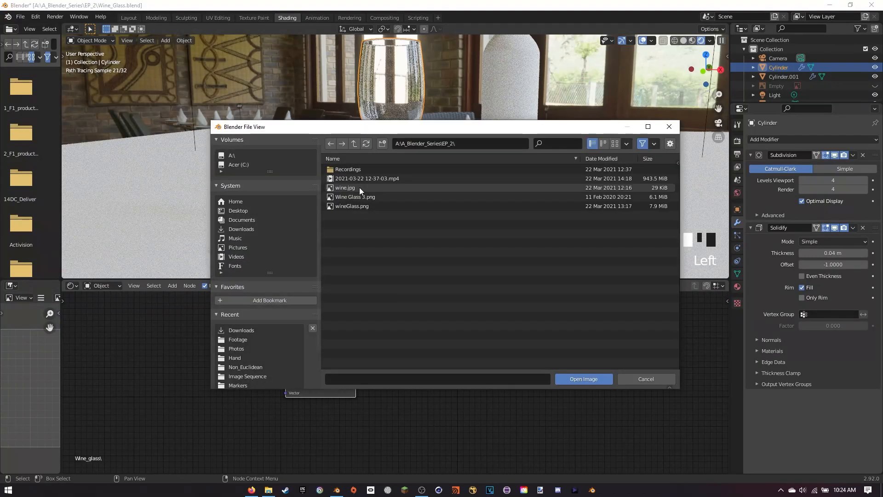
click(353, 143)
click(361, 179)
click(584, 379)
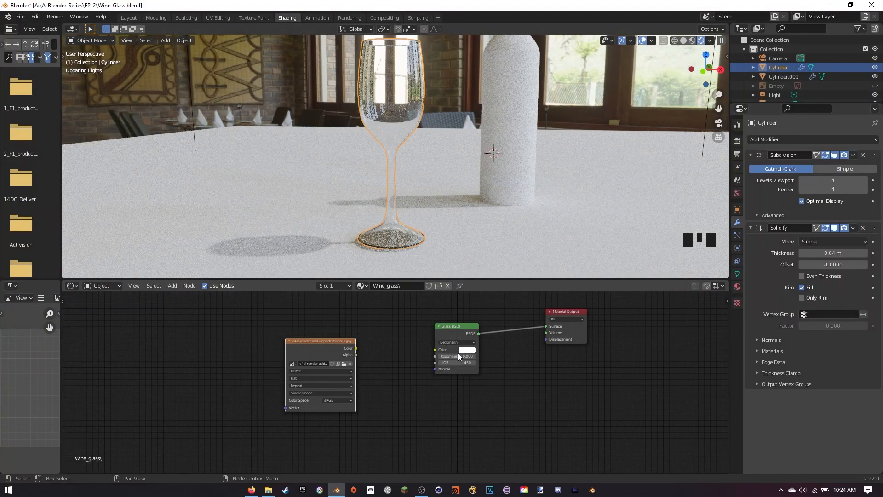
- Preview the image texture on the wine glass through a Viewer node and examine how it maps onto the surface
ctrl+shift+click(352, 358)
middle_drag(411, 197, 452, 208)
scroll(465, 211, down, 2)
middle_drag(533, 190, 487, 174)
scroll(478, 176, up, 3)
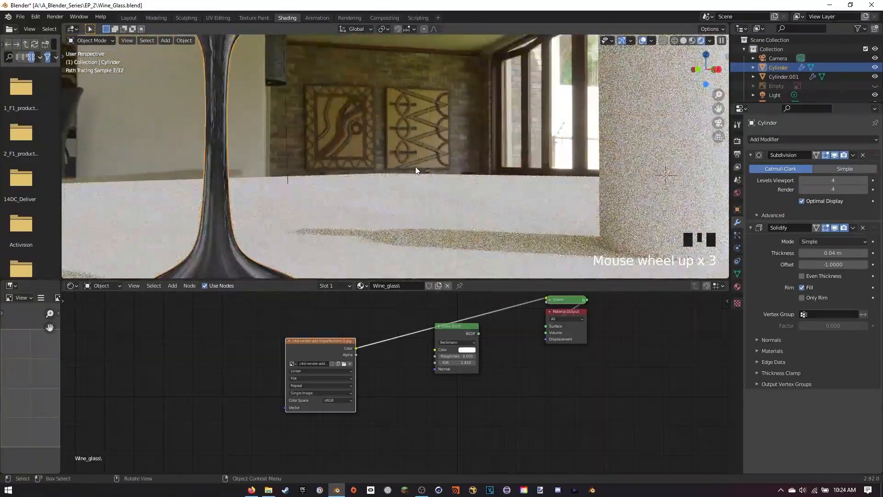
scroll(413, 166, down, 1)
mouse_move(411, 142)
shift+middle_down()
mouse_move(419, 143)
mouse_move(411, 149)
shift+middle_up()
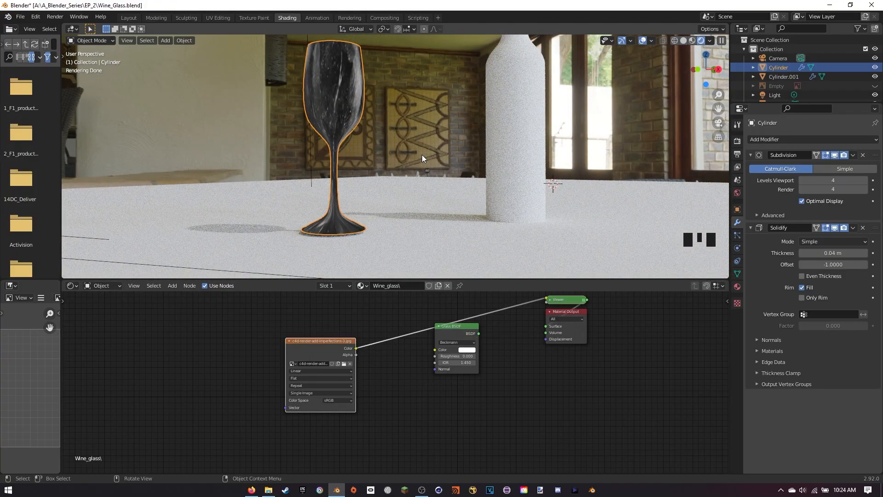
shift+middle_drag(391, 102, 400, 114)
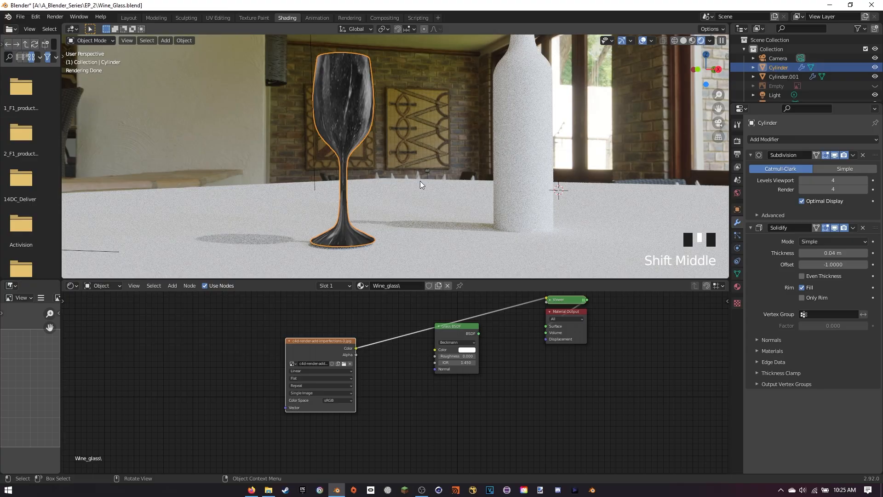
- From the camera view, unwrap the entire wine glass mesh with Project from View and return to Object Mode
key(KP_0)
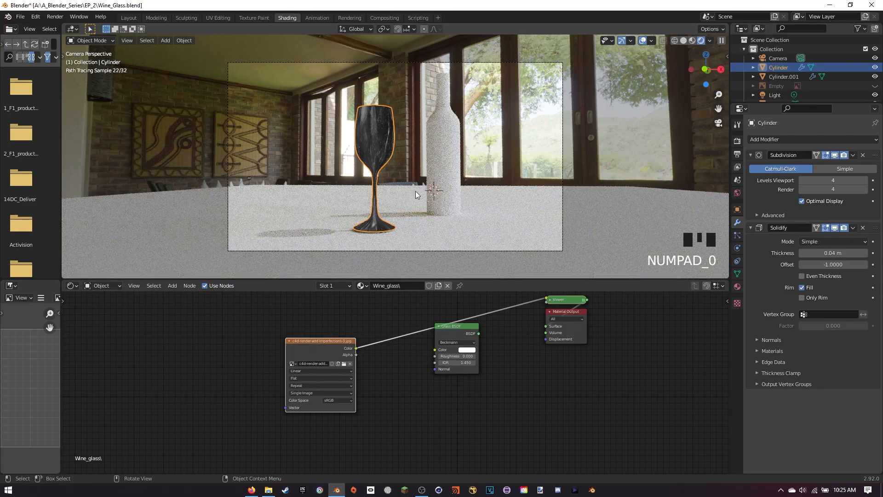
scroll(416, 198, up, 3)
shift+middle_drag(418, 203, 435, 190)
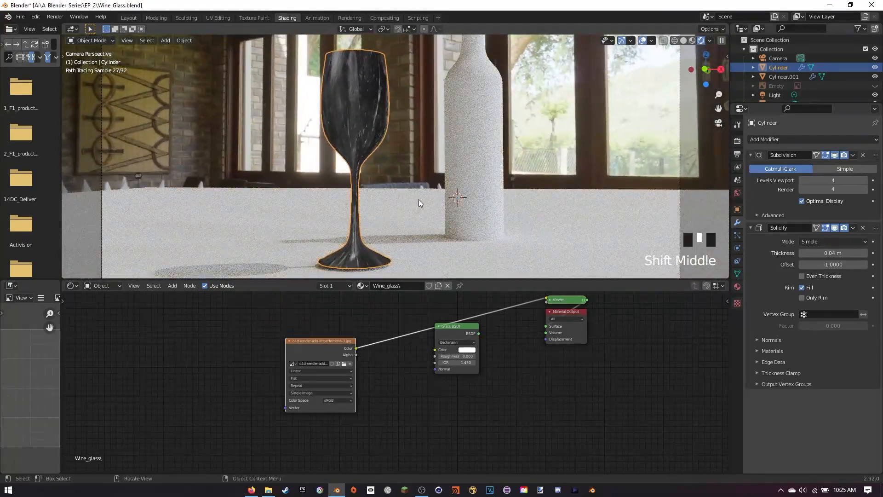
scroll(435, 191, down, 2)
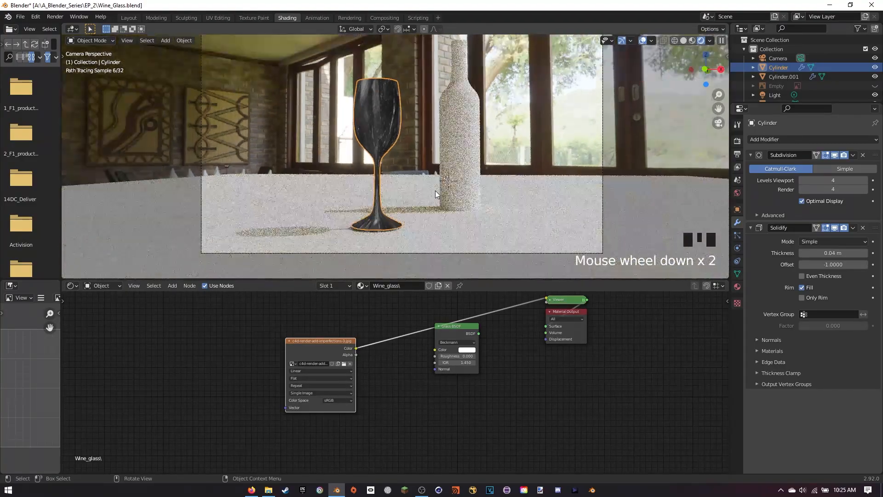
shift+middle_drag(457, 160, 454, 163)
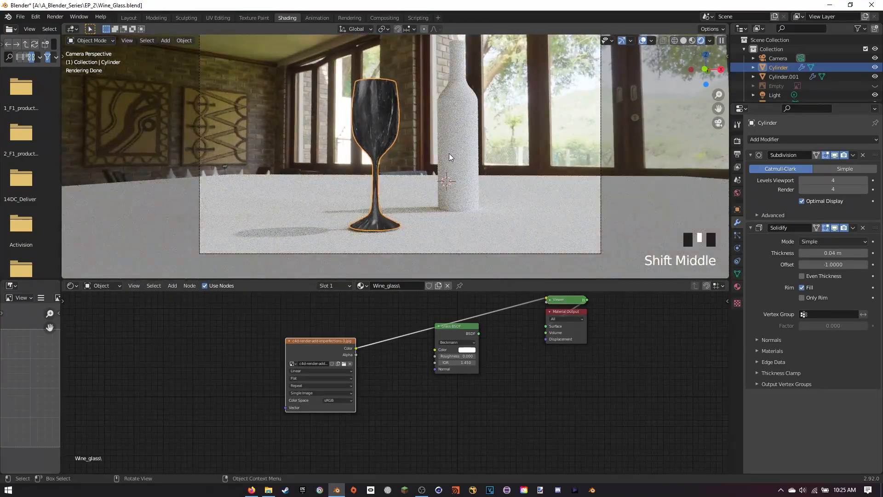
key(Tab)
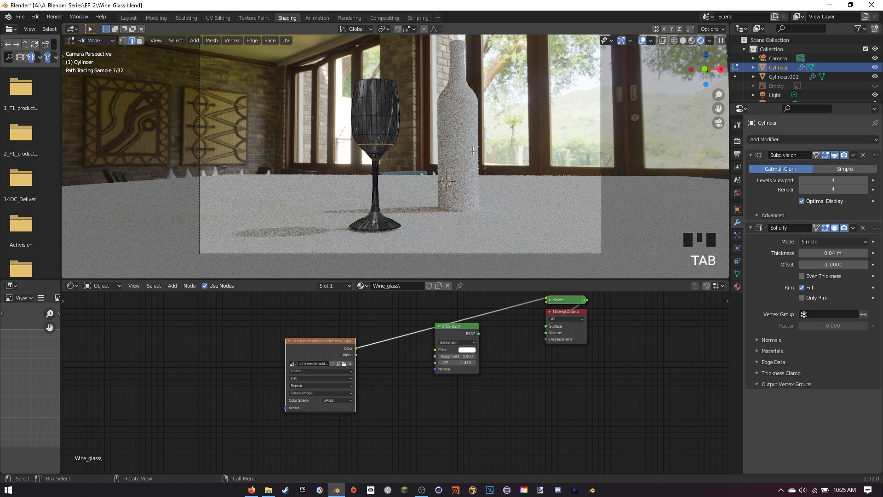
shift+middle_drag(458, 142, 447, 144)
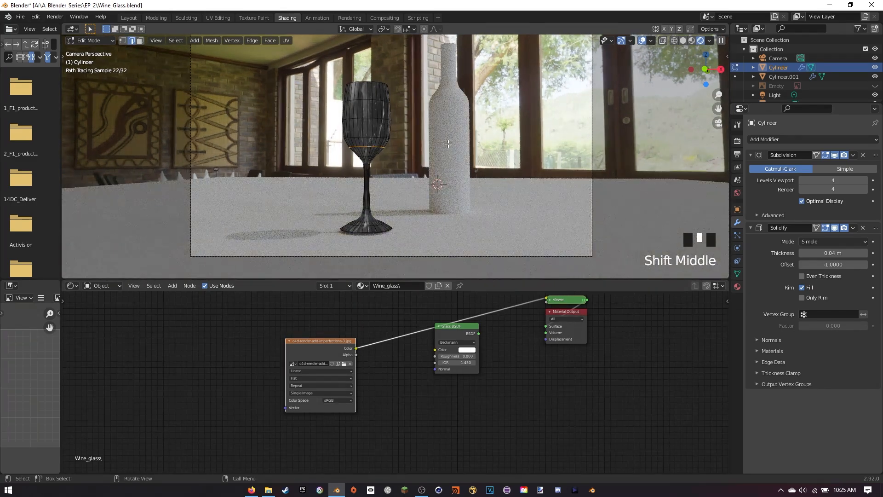
key(a)
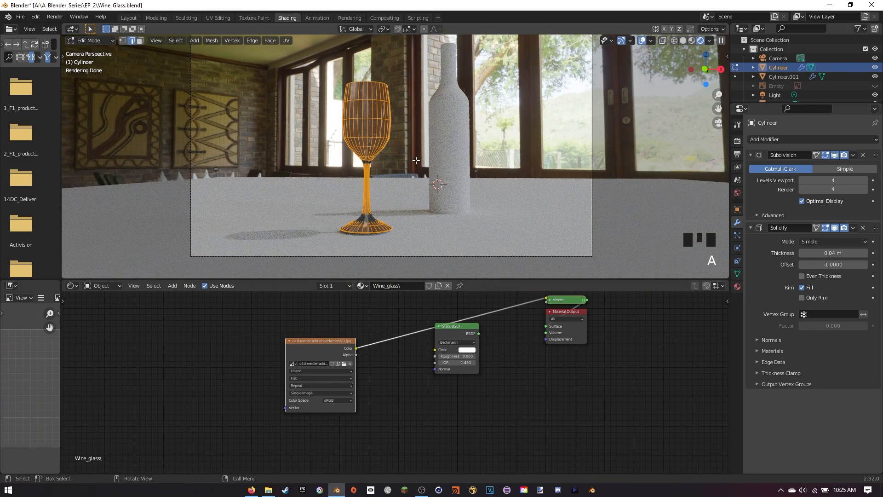
key(u)
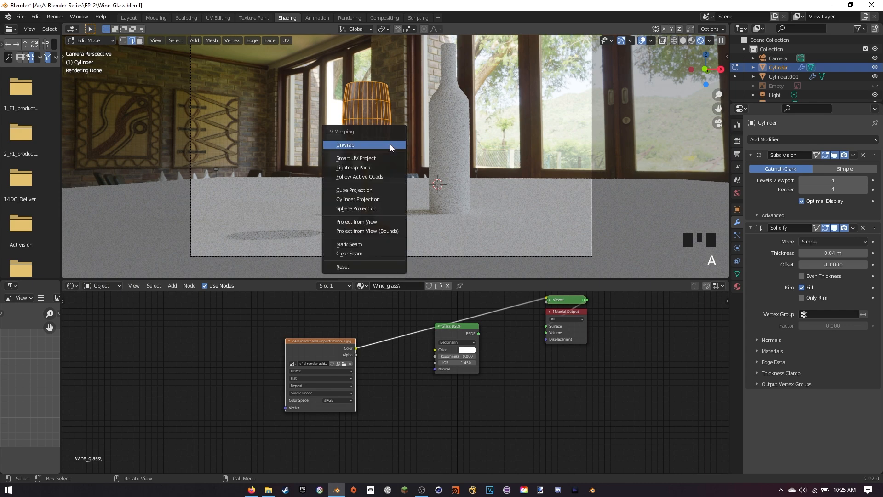
click(363, 221)
key(Tab)
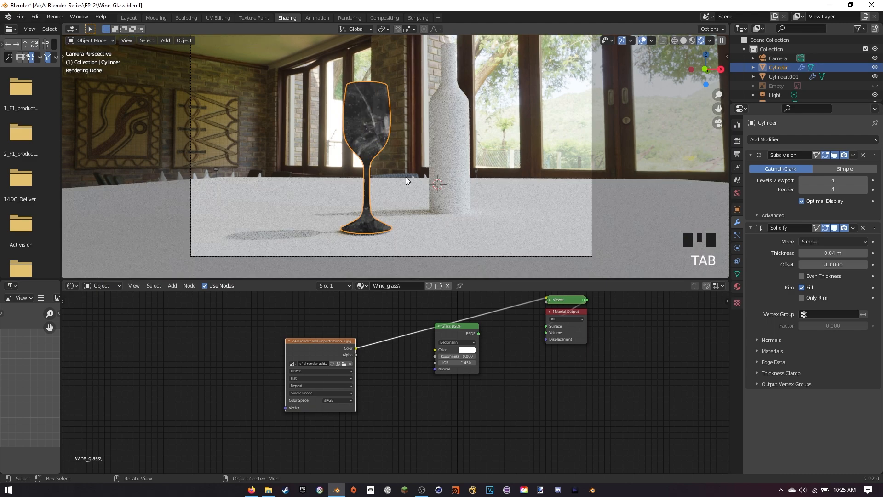
- Add Texture Coordinate and Mapping nodes to the image texture, using the UV coordinates
shift+middle_drag(424, 117, 453, 149)
shift+middle_drag(415, 184, 416, 179)
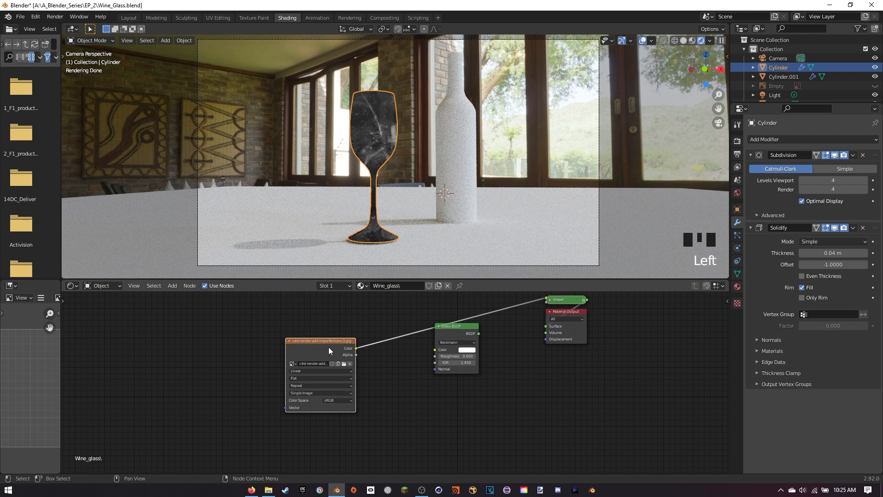
key(ctrl+t)
shift+middle_drag(308, 369, 305, 379)
- Add a Value node below the Texture Coordinate node and connect it to the Mapping node's Scale
key(shift+a)
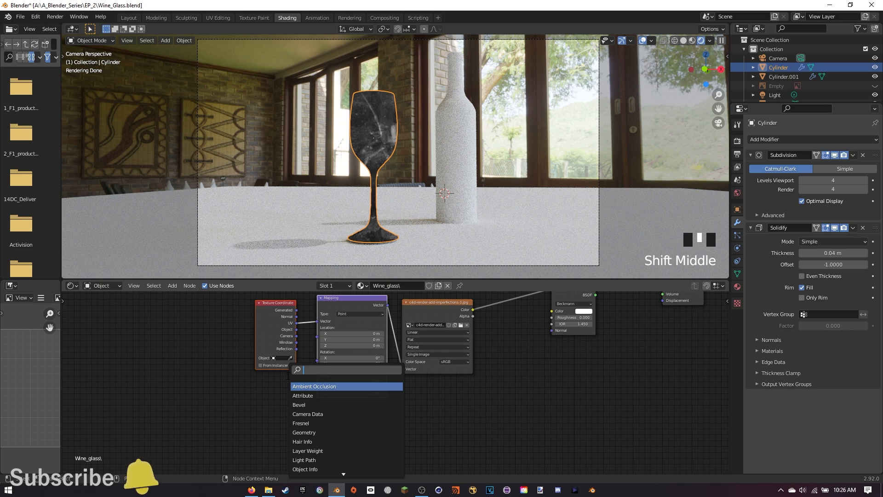
text(value)
key(Return)
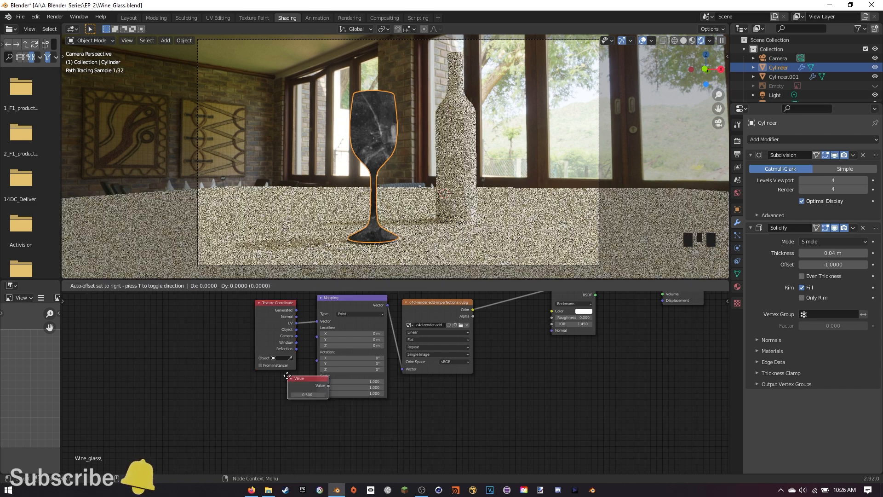
click(285, 382)
drag(286, 394, 317, 384)
- Try a value of 5.3 for the texture scale and inspect the smudge size on the glass bowl
mouse_move(277, 392)
mouse_down()
mouse_move(295, 395)
mouse_move(273, 395)
mouse_up()
scroll(383, 151, up, 3)
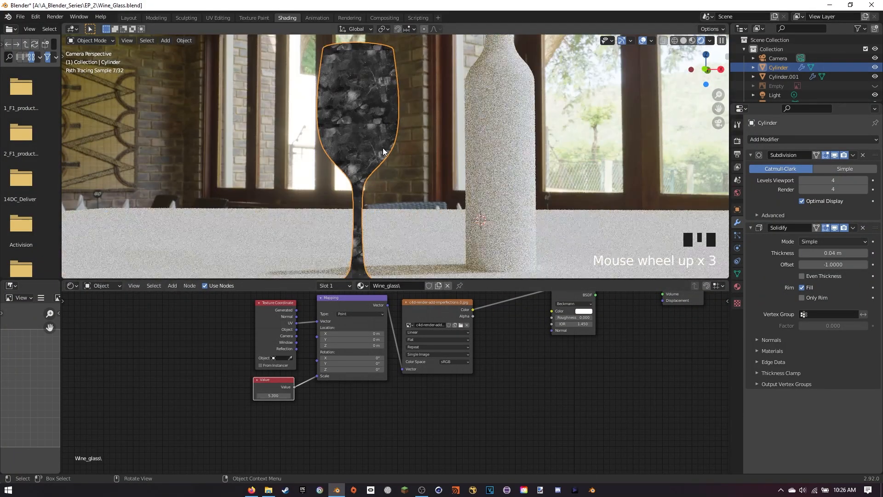
scroll(383, 150, up, 2)
shift+middle_drag(383, 147, 402, 181)
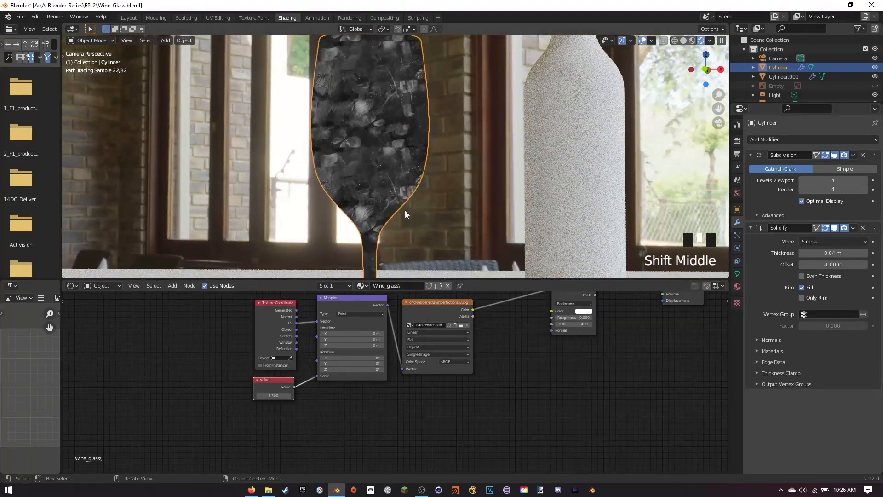
scroll(407, 206, up, 5)
shift+middle_drag(430, 226, 427, 216)
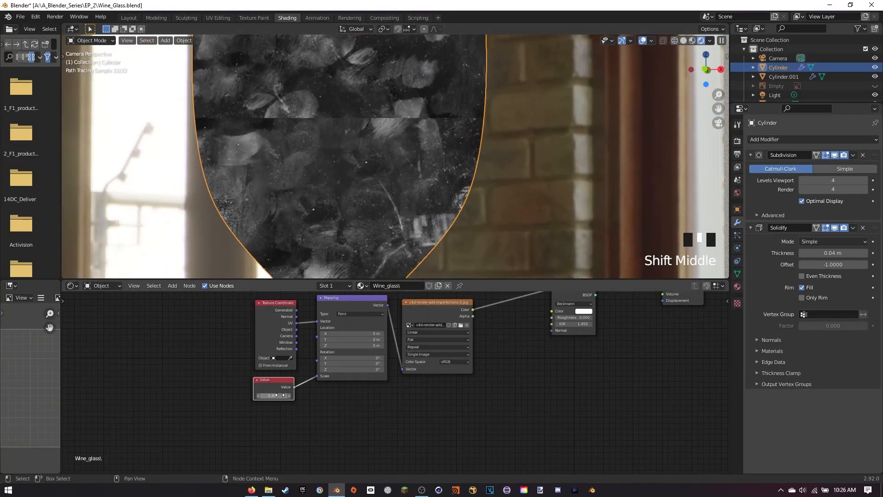
- Set the Value node driving the texture scale to 3.0, checking the smudges on the glass bowl
drag(273, 395, 254, 394)
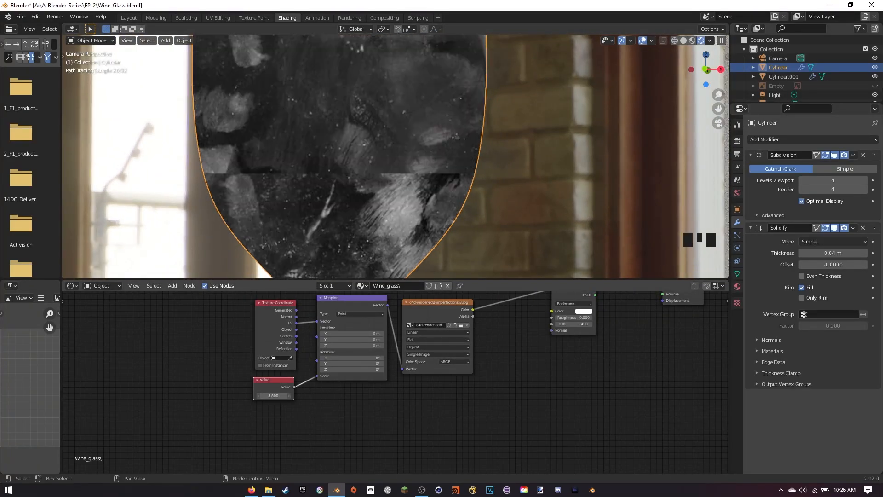
scroll(399, 197, down, 3)
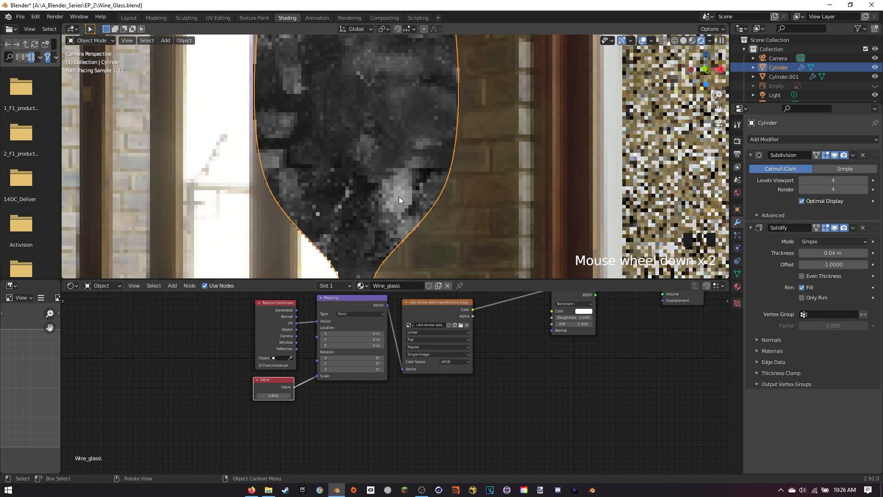
shift+middle_drag(393, 162, 325, 187)
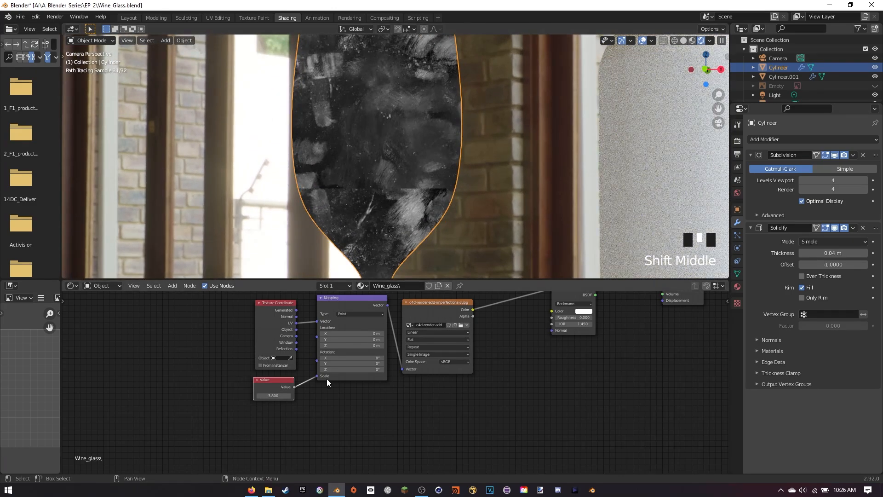
scroll(374, 423, up, 2)
scroll(373, 423, up, 2)
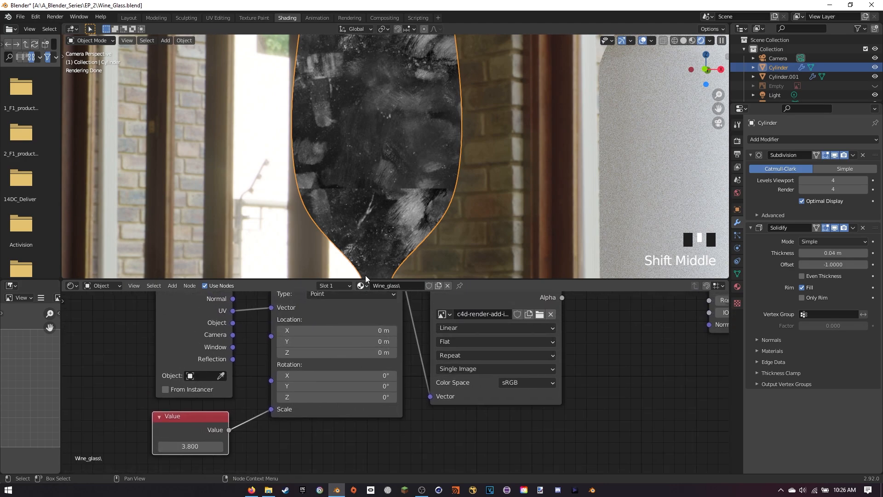
mouse_move(376, 244)
shift+middle_down()
mouse_move(387, 235)
mouse_move(404, 178)
shift+middle_up()
drag(190, 446, 180, 446)
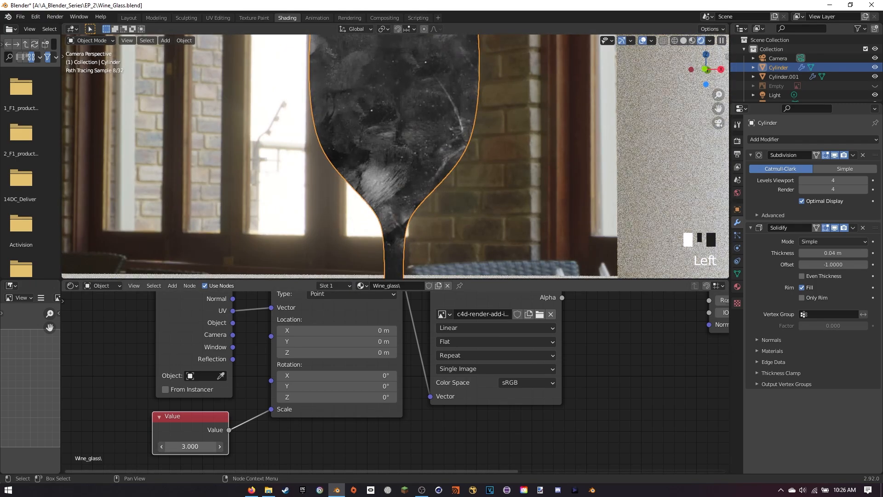
- Set the Mapping node's Y location to 4.7 m to shift the texture seam on the glass, and check the result
shift+middle_drag(426, 192, 417, 255)
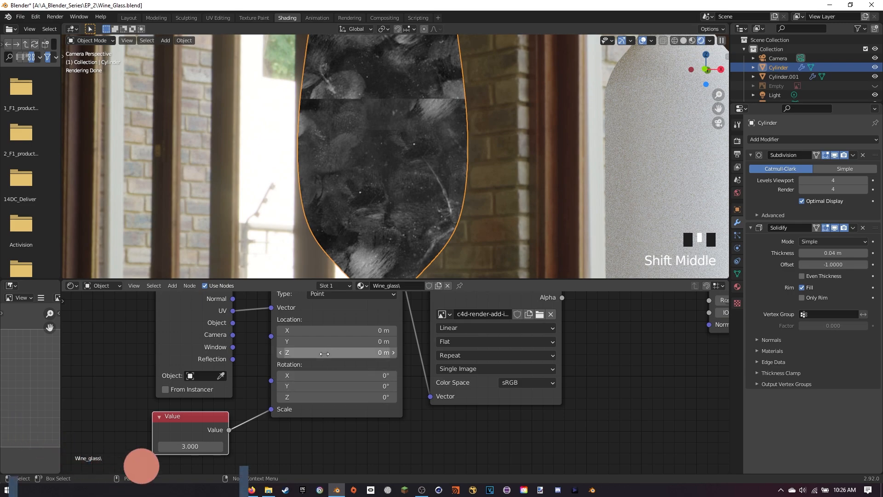
drag(330, 342, 353, 342)
shift+middle_drag(380, 242, 388, 271)
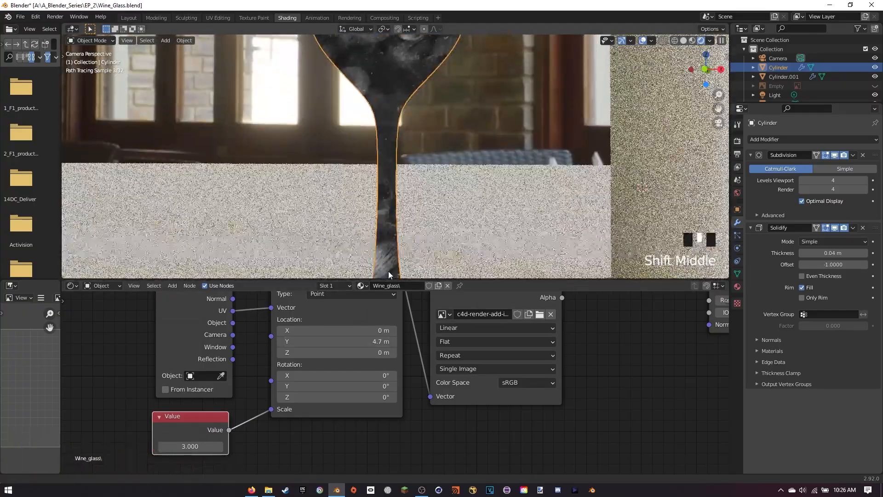
scroll(409, 180, down, 5)
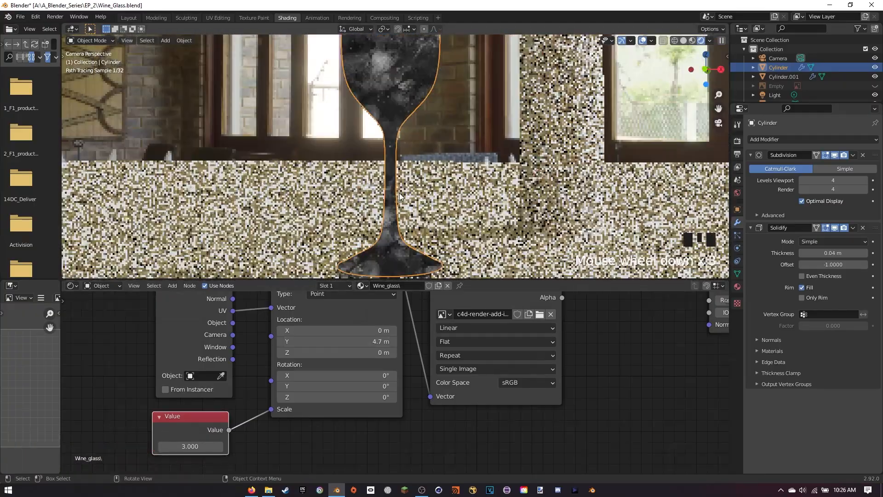
- Connect the imperfections image's Color to the Glass BSDF's Roughness and route the Glass BSDF back to the Material Output
shift+middle_drag(419, 168, 393, 196)
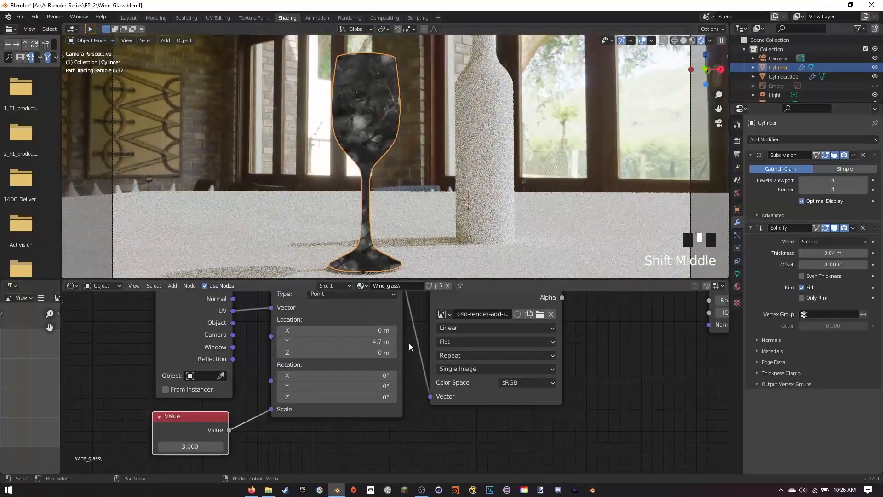
shift+middle_drag(617, 381, 587, 397)
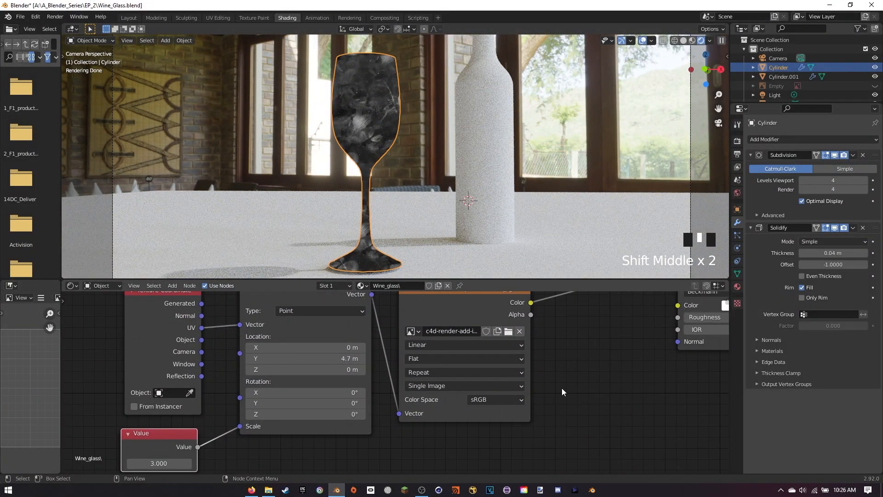
shift+middle_drag(584, 358, 469, 404)
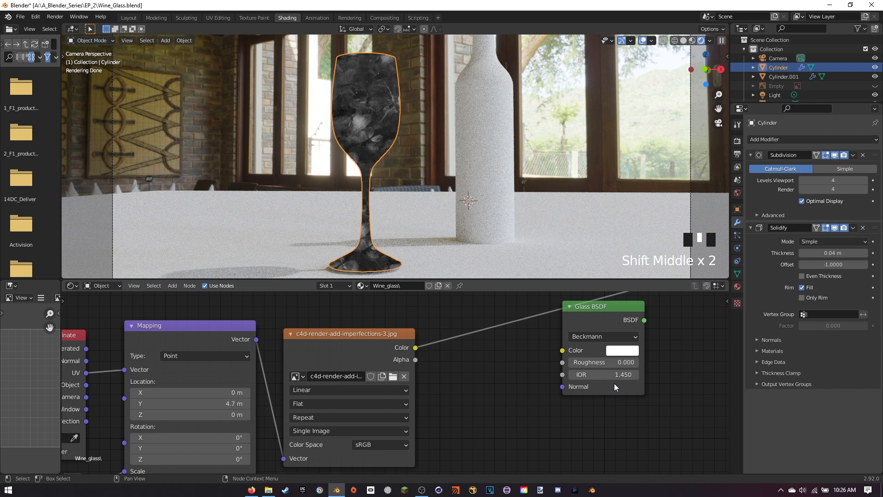
shift+middle_drag(669, 346, 578, 378)
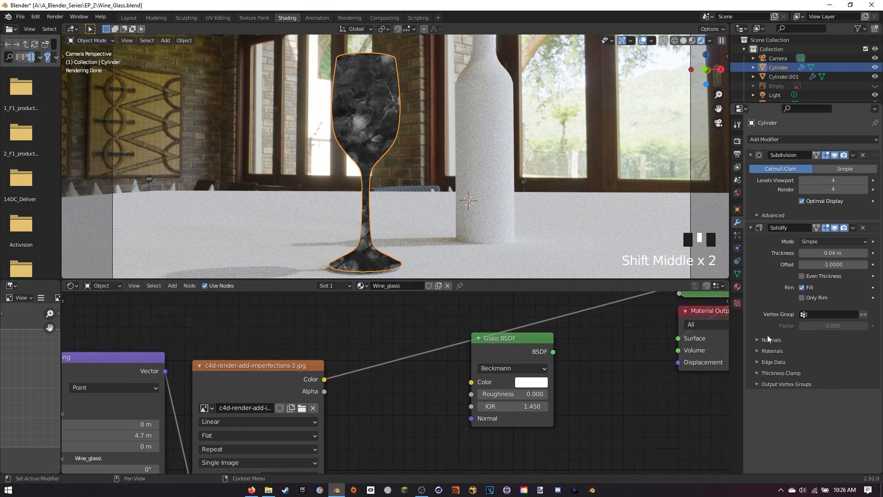
shift+middle_drag(388, 381, 384, 365)
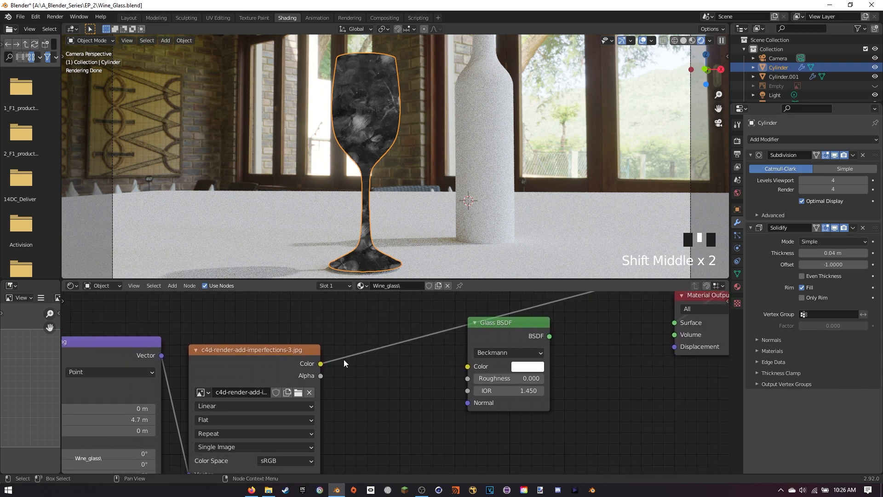
drag(320, 364, 395, 353)
drag(474, 381, 474, 381)
shift+middle_drag(475, 381, 399, 419)
ctrl+shift+click(471, 377)
- Insert a ColorRamp node between the imperfections image and the Glass BSDF's Roughness
middle_drag(424, 228, 390, 220)
key(KP_Decimal)
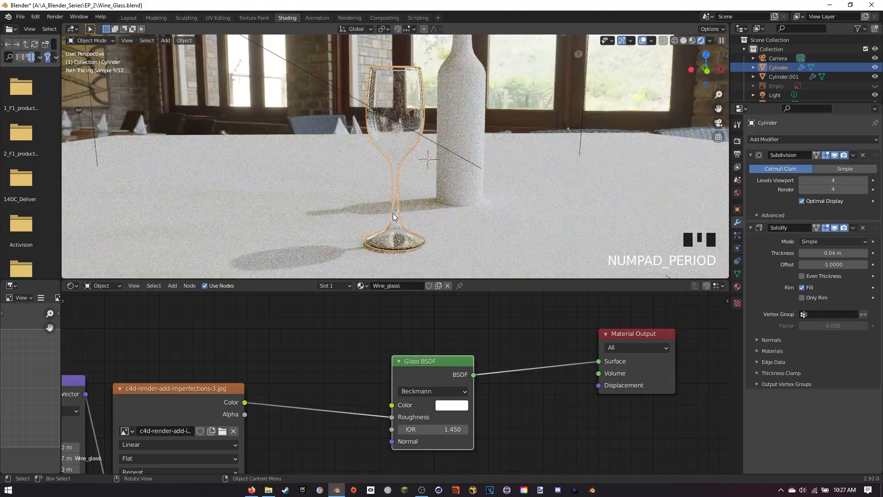
scroll(404, 212, up, 4)
shift+middle_drag(451, 120, 422, 170)
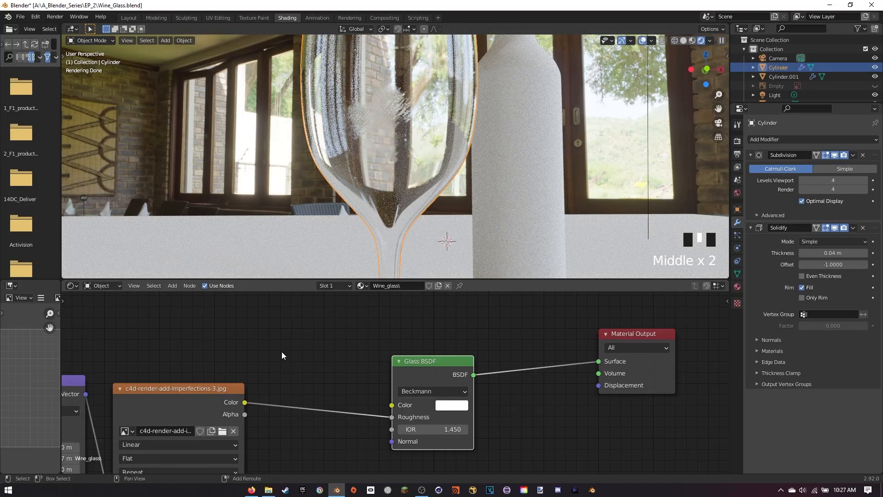
key(shift+a)
text(color)
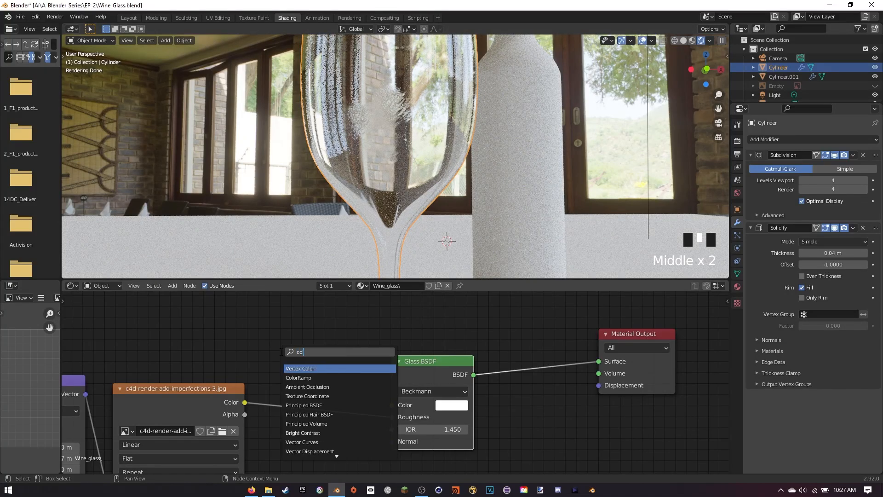
click(298, 378)
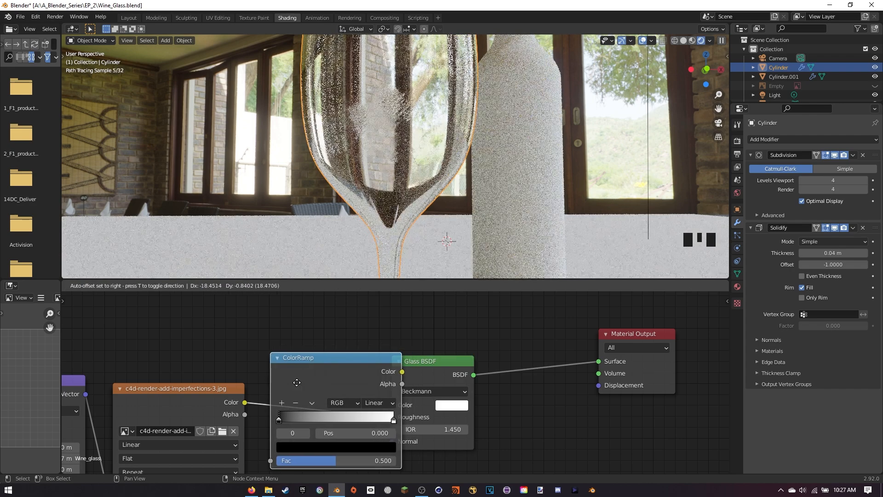
click(315, 381)
shift+middle_drag(453, 415, 487, 380)
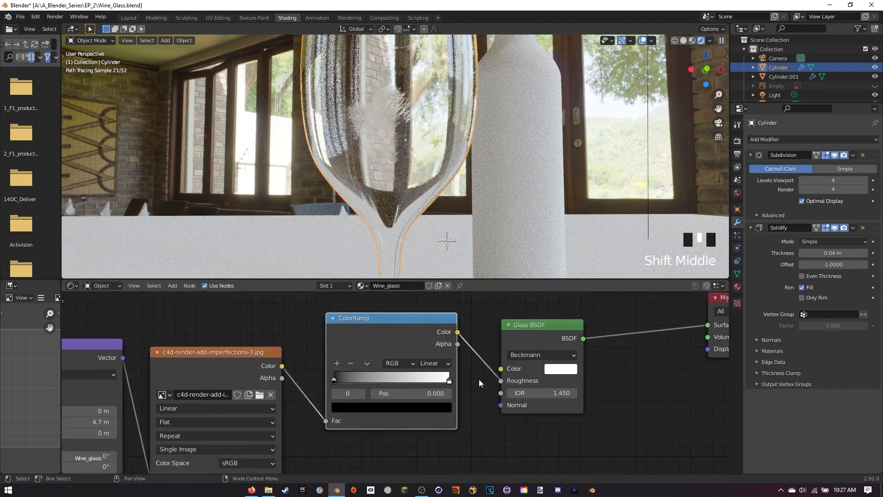
- Try ColorRamp stops at 0.014 for black and 0.759 for white, previewing the ramp and checking the smudges on the rendered glass
ctrl+shift+click(403, 343)
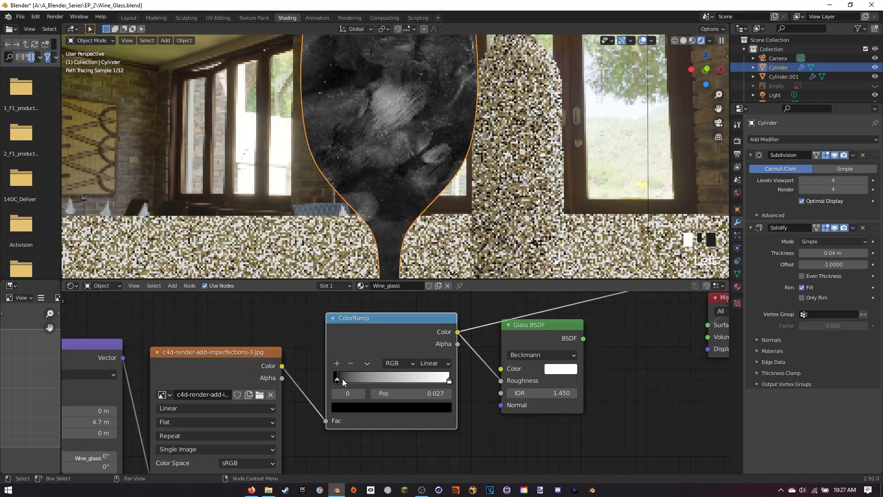
drag(340, 383, 322, 382)
drag(441, 382, 422, 384)
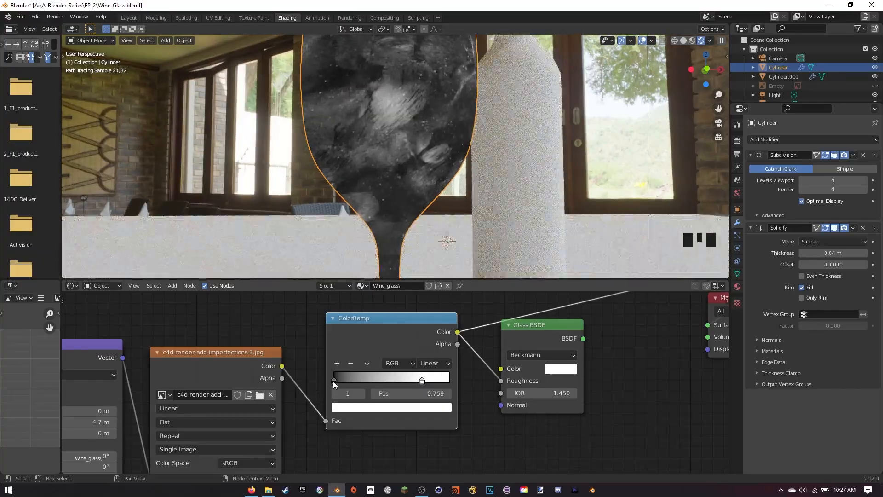
drag(333, 381, 334, 384)
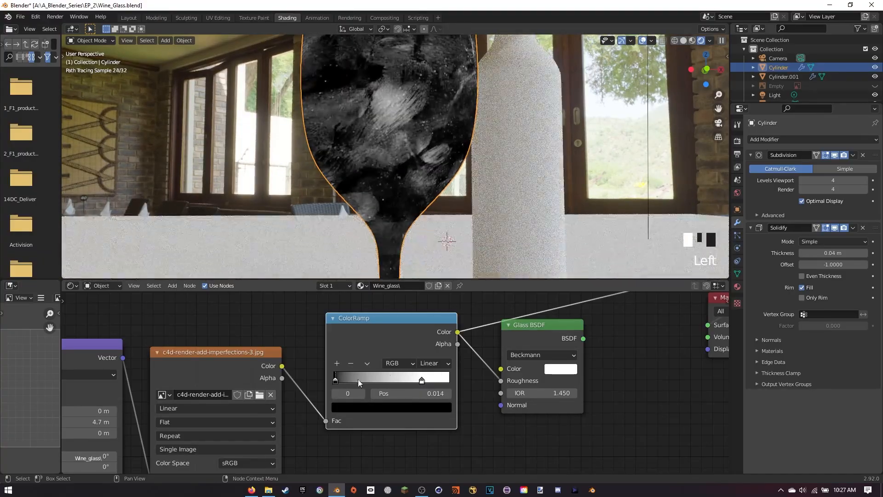
middle_drag(466, 317, 353, 329)
ctrl+shift+click(448, 342)
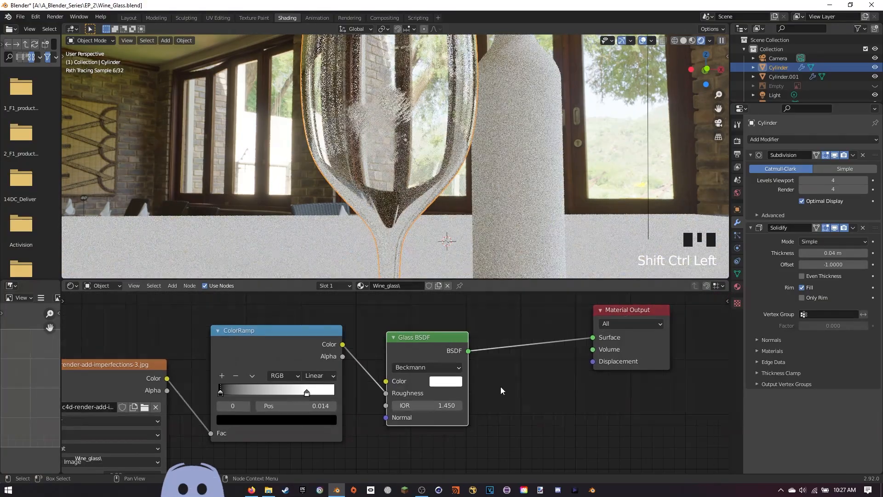
middle_drag(466, 210, 503, 216)
shift+middle_drag(533, 180, 501, 194)
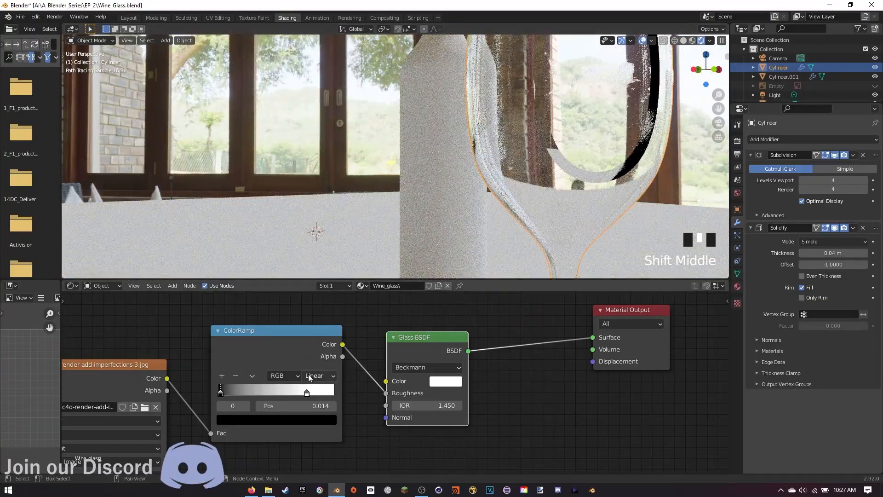
- Move the ColorRamp's black stop back to the start and the white stop to 0.964, and inspect the smudges on the glass bowl
drag(226, 393, 214, 390)
drag(307, 392, 346, 388)
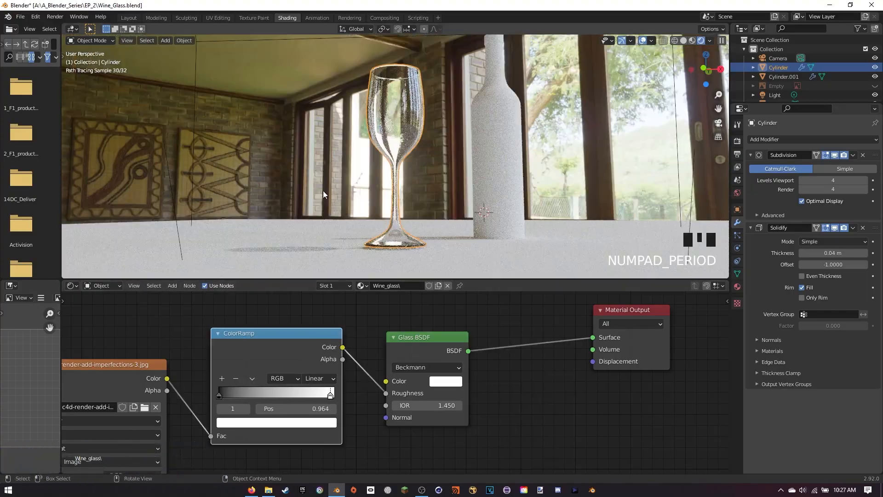
scroll(369, 174, up, 5)
shift+middle_drag(419, 207, 422, 263)
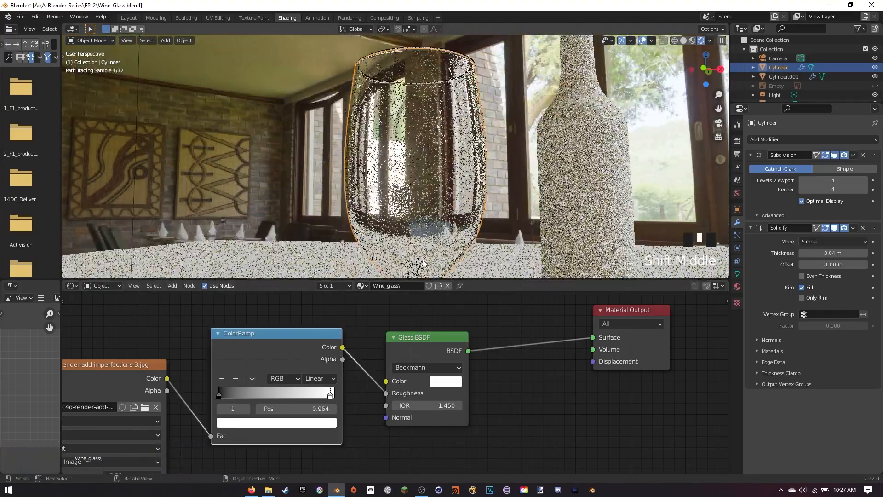
middle_drag(413, 223, 463, 233)
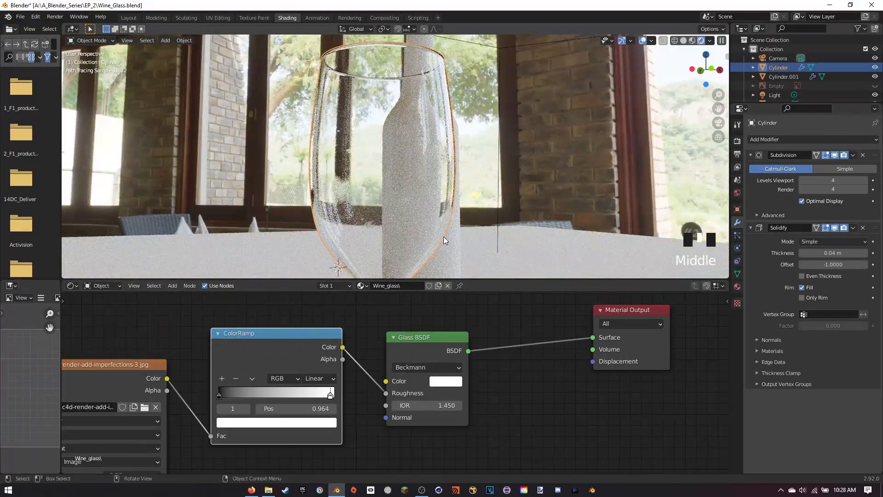
mouse_move(444, 237)
middle_down()
mouse_move(476, 214)
mouse_move(518, 222)
mouse_move(516, 213)
mouse_move(440, 237)
middle_up()
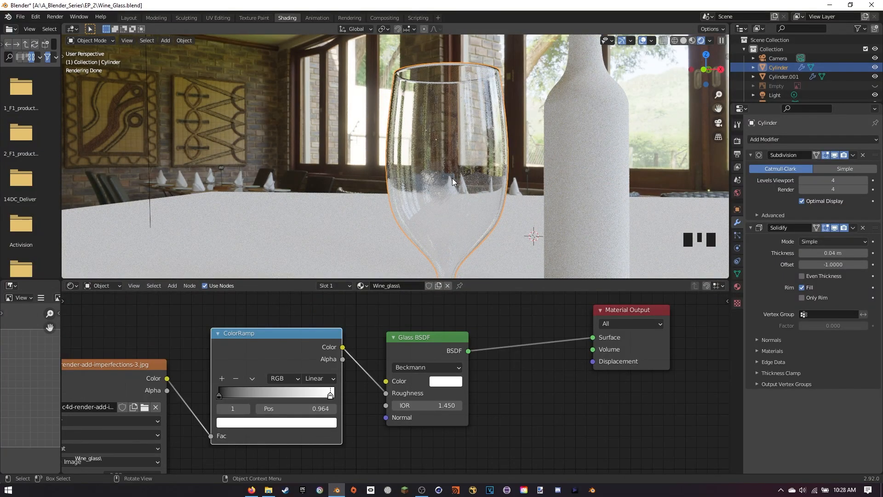
- Create a new material on the wine bottle and name it Bottle
click(594, 110)
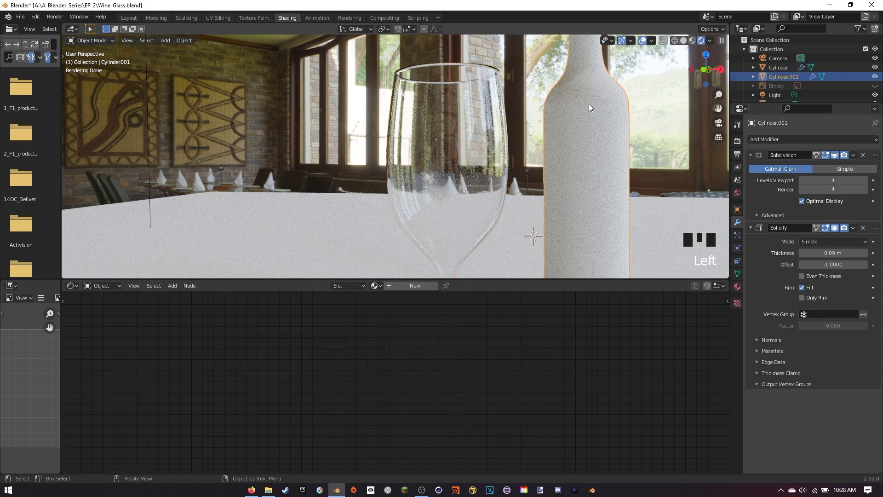
click(411, 285)
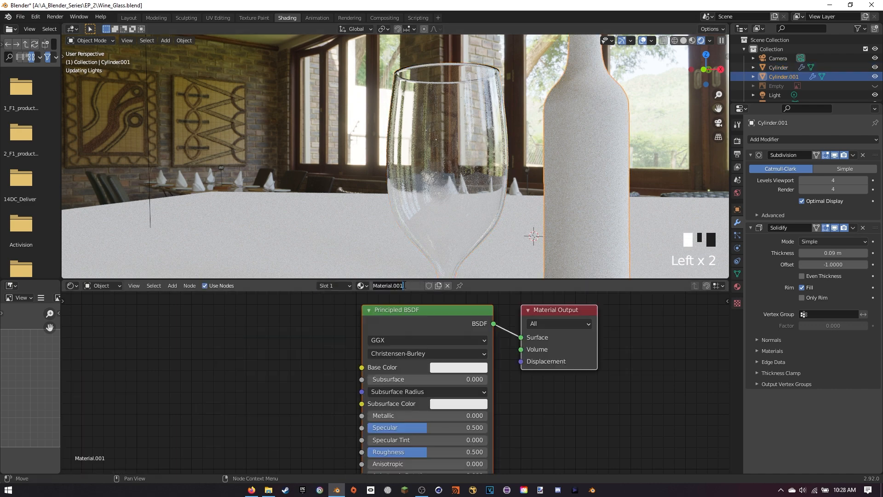
text(Bottle)
key(Return)
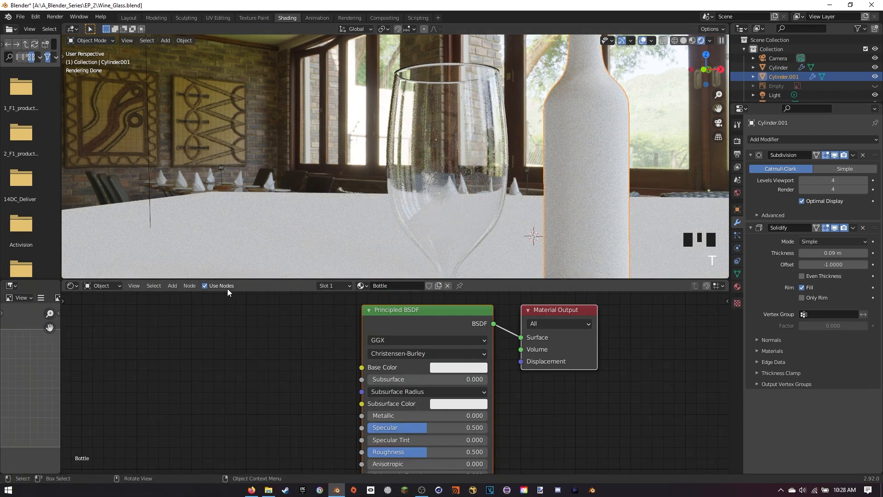
- Set the Bottle material's base color to a dark green with hue 0.329, saturation 0.929 and value 0.069
click(458, 367)
click(449, 238)
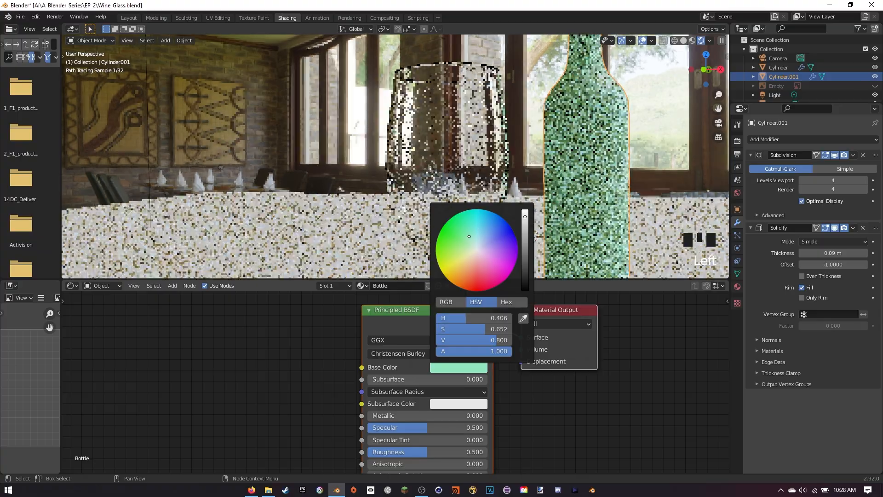
drag(525, 216, 524, 270)
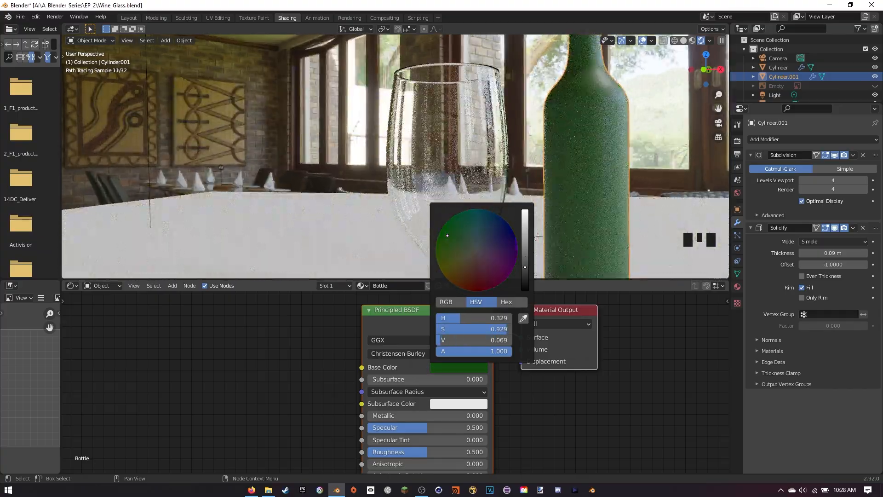
- Set the Bottle material's Roughness to 0.114, Clearcoat to 1.000 and Transmission to 1.000, and check the bottle
shift+middle_drag(534, 415, 562, 361)
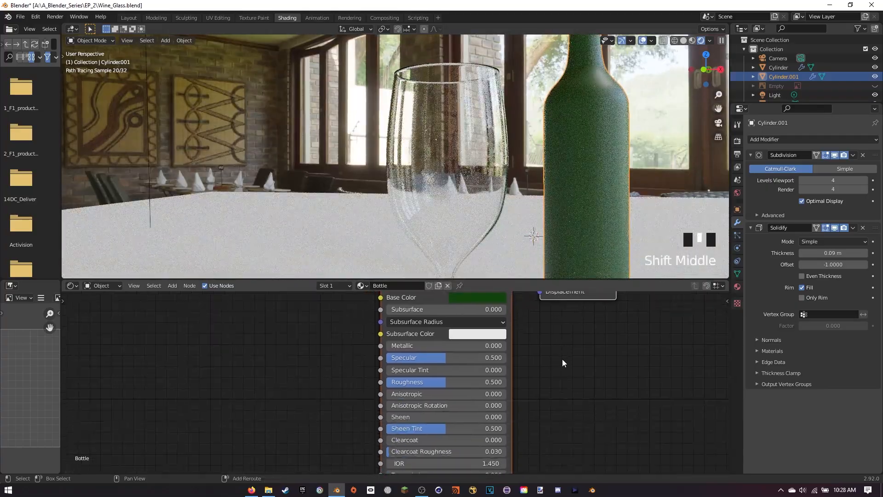
drag(454, 382, 400, 382)
shift+middle_drag(516, 393, 515, 344)
drag(426, 392, 487, 392)
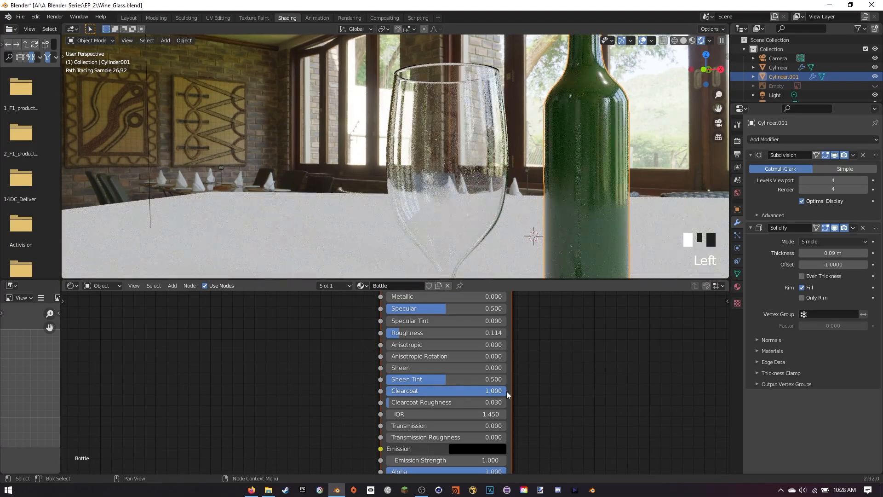
drag(432, 425, 505, 426)
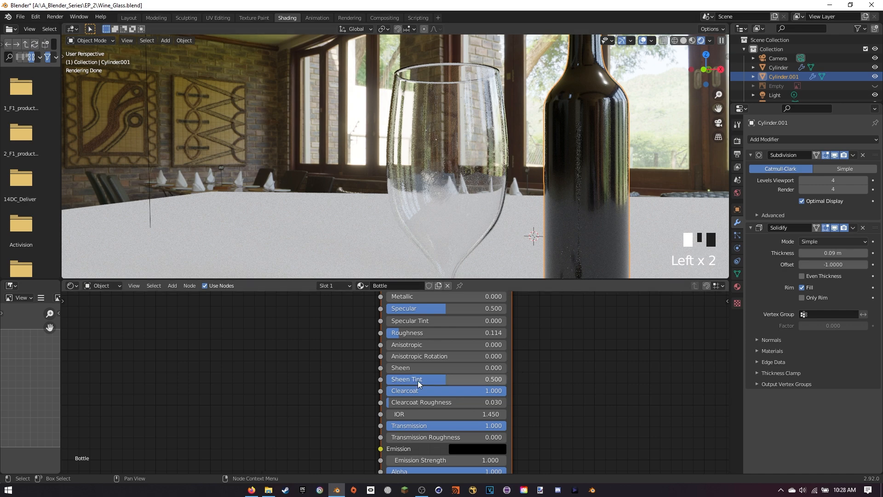
mouse_move(519, 415)
middle_down()
mouse_move(526, 350)
mouse_move(497, 437)
middle_up()
shift+middle_drag(611, 190, 524, 148)
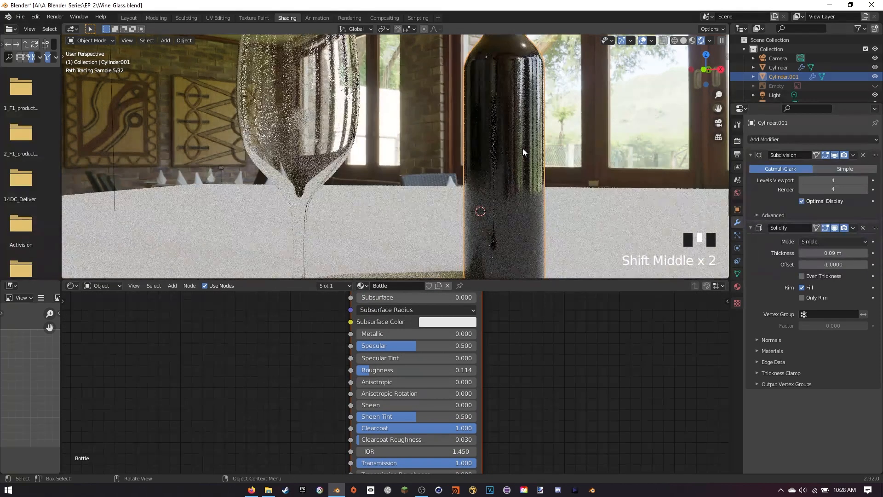
- Copy the wine glass's Texture Coordinate, Value, Mapping, image and ColorRamp nodes into the Bottle material, placing them before the Principled BSDF
scroll(519, 349, down, 8)
middle_drag(506, 338, 557, 346)
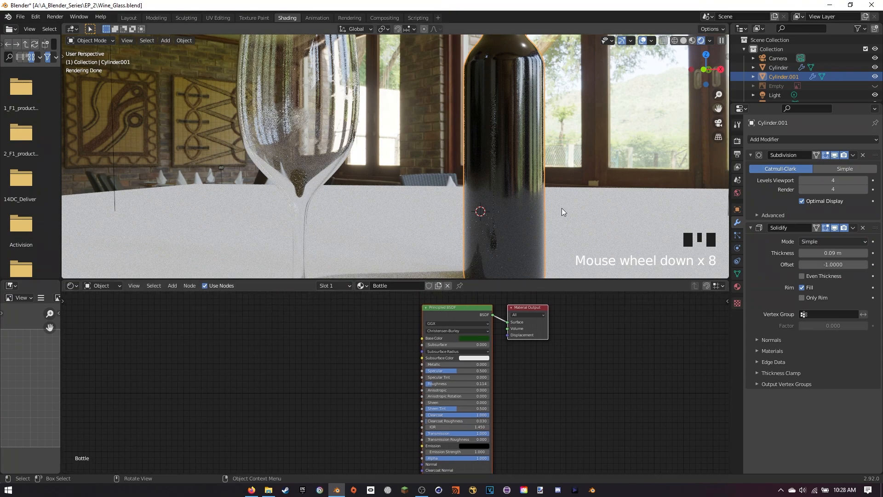
shift+middle_drag(413, 166, 442, 165)
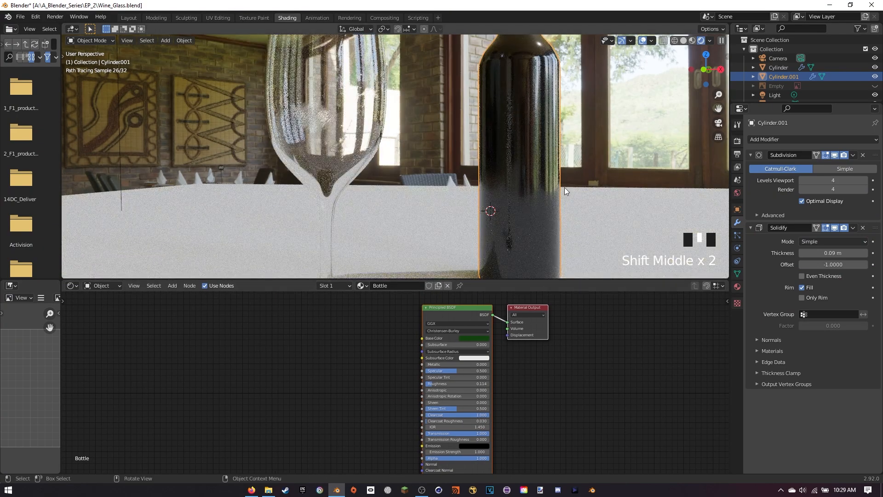
click(337, 103)
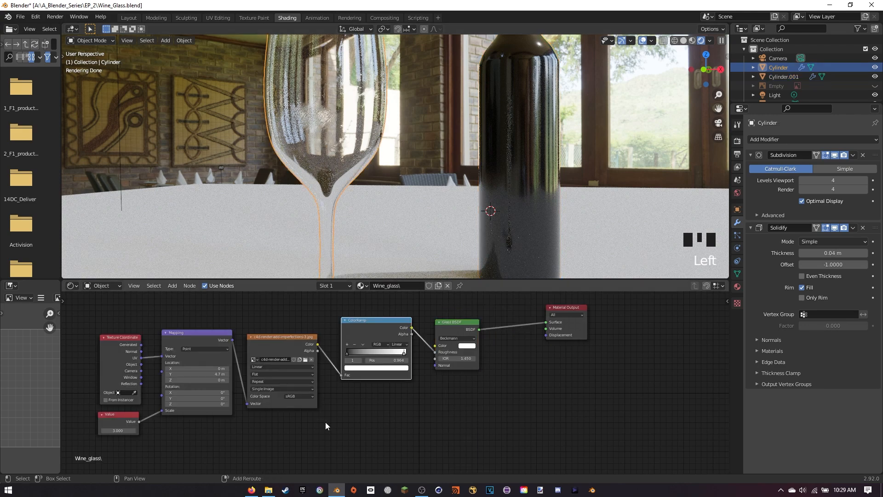
drag(118, 321, 453, 435)
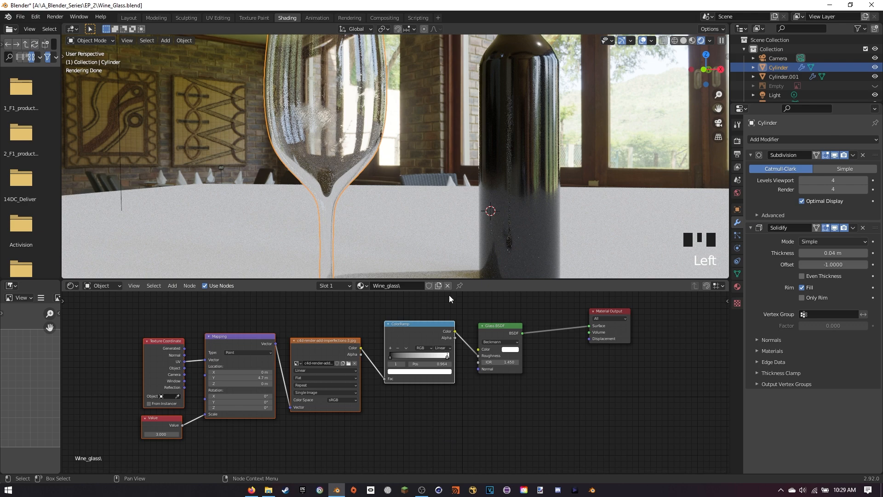
click(528, 129)
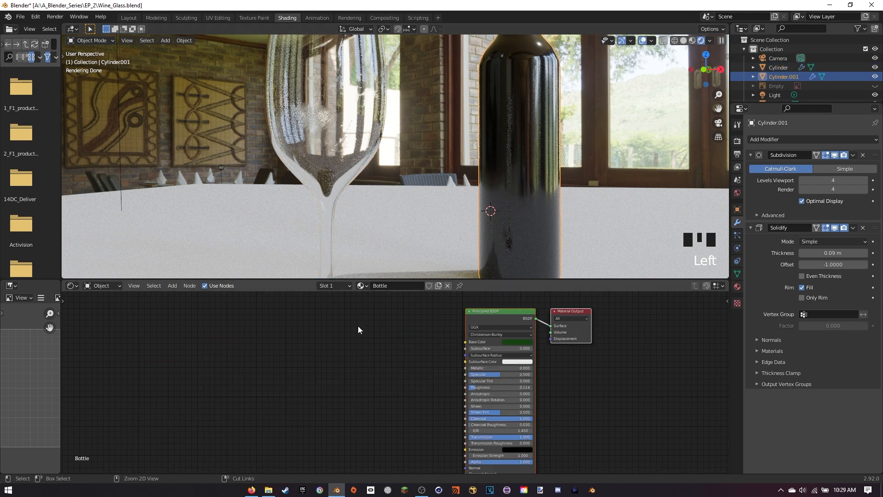
key(ctrl+v)
key(g)
click(404, 390)
click(403, 375)
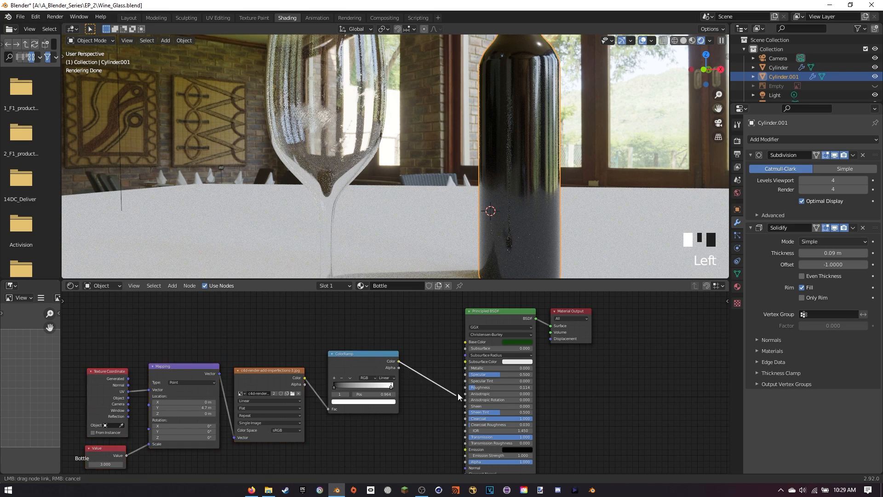
- Connect the copied ColorRamp's Color to the Principled BSDF's Roughness and preview the ramp output on the bottle
drag(468, 391, 466, 388)
shift+middle_drag(577, 213, 511, 214)
scroll(511, 214, up, 2)
scroll(416, 208, down, 2)
shift+middle_drag(385, 174, 404, 178)
scroll(404, 179, up, 1)
scroll(405, 178, up, 1)
ctrl+shift+click(369, 362)
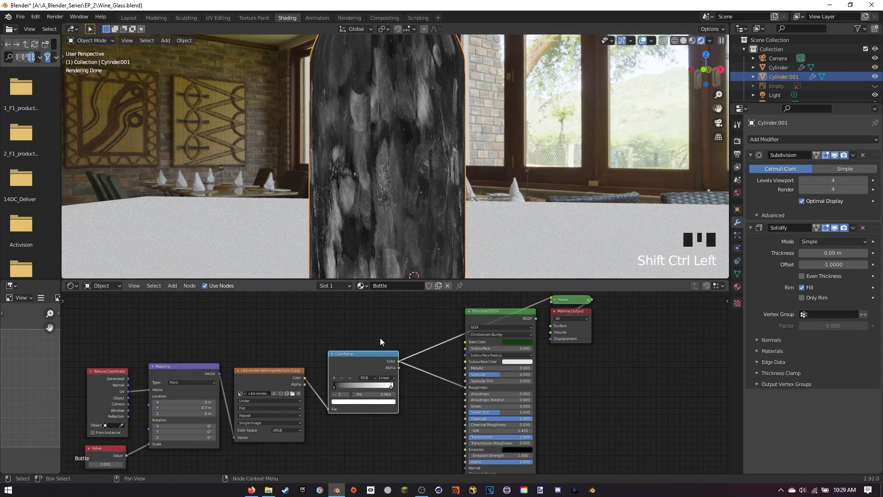
- Unwrap the whole bottle mesh with Project from View and inspect the smudge texture on its body
scroll(394, 203, down, 7)
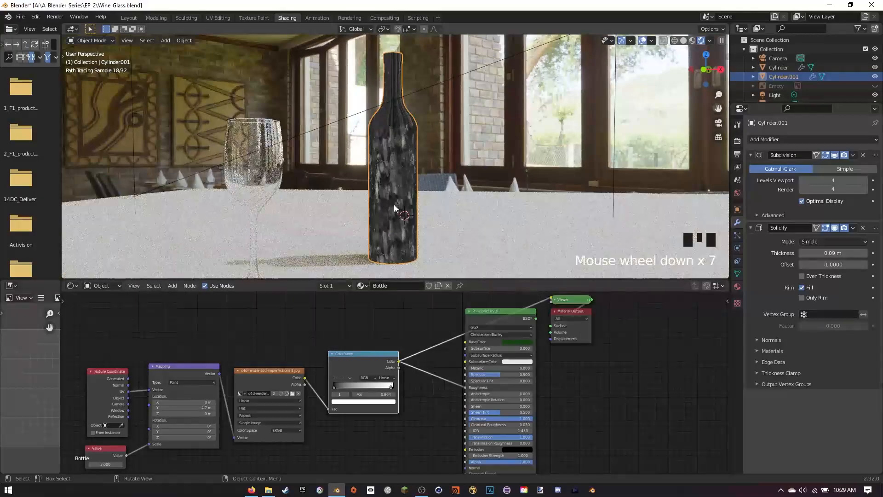
scroll(431, 206, up, 2)
scroll(431, 206, down, 2)
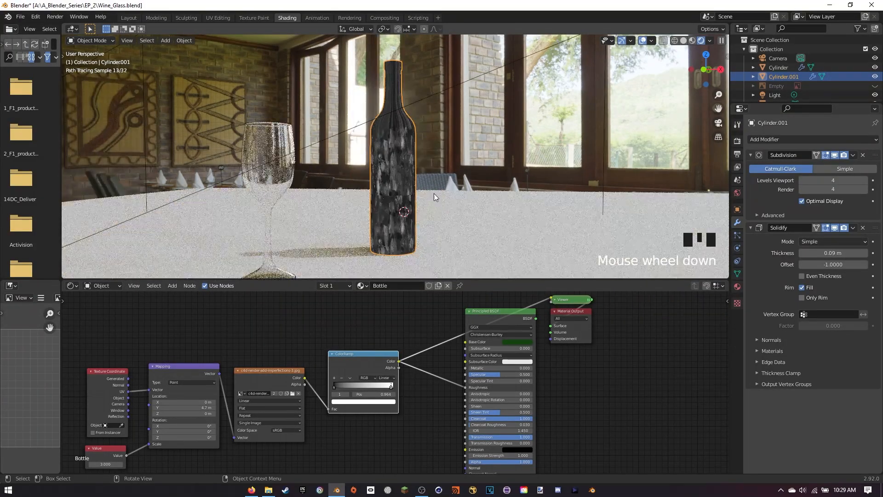
key(Tab)
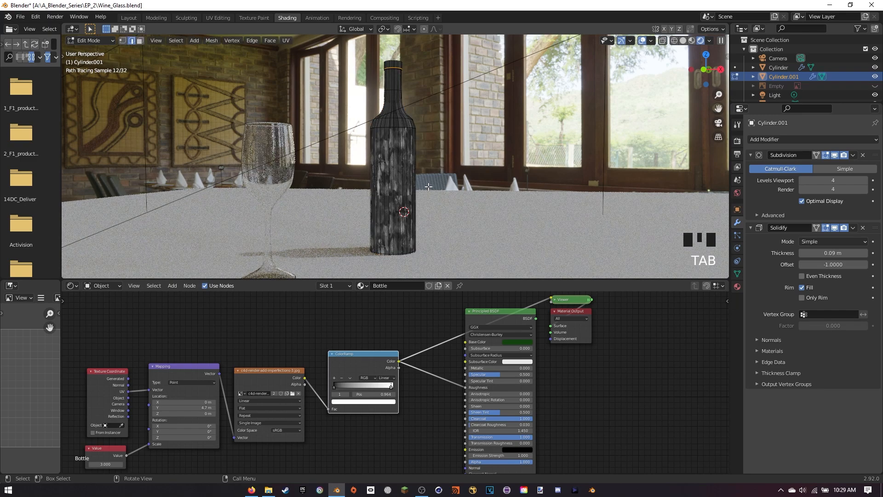
key(a)
key(u)
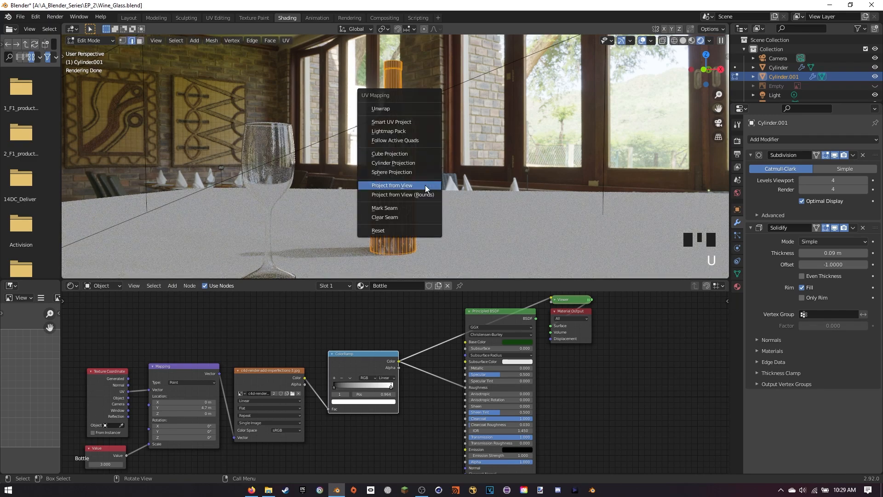
click(415, 185)
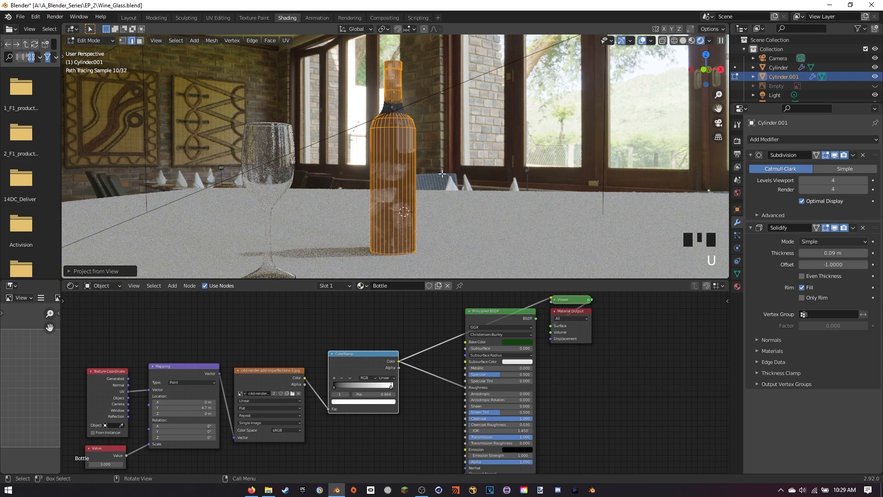
key(Tab)
middle_drag(334, 316, 484, 443)
middle_drag(465, 226, 462, 227)
scroll(462, 231, up, 3)
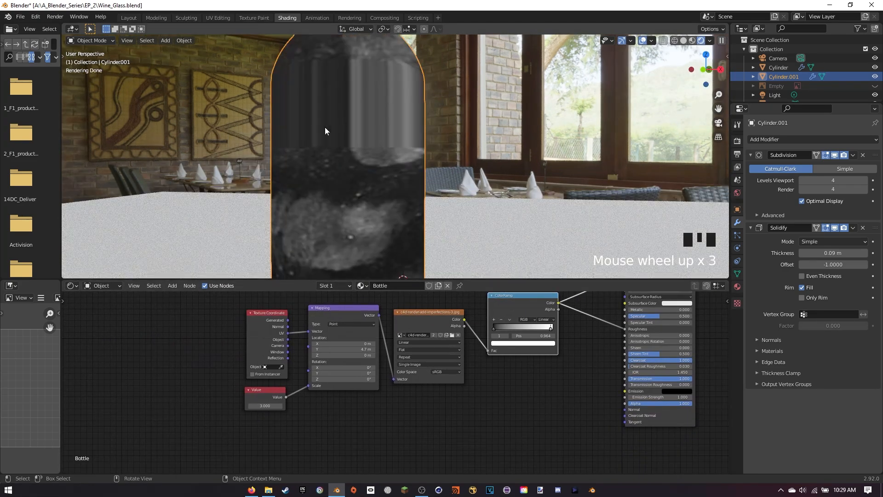
scroll(363, 148, down, 5)
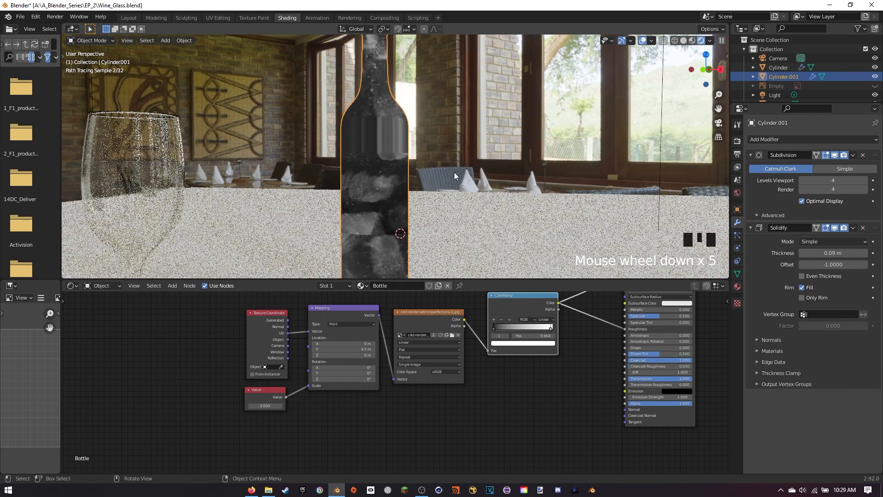
- Apply the bottle's Subdivision modifier, keeping the Solidify modifier in place
right_click(413, 145)
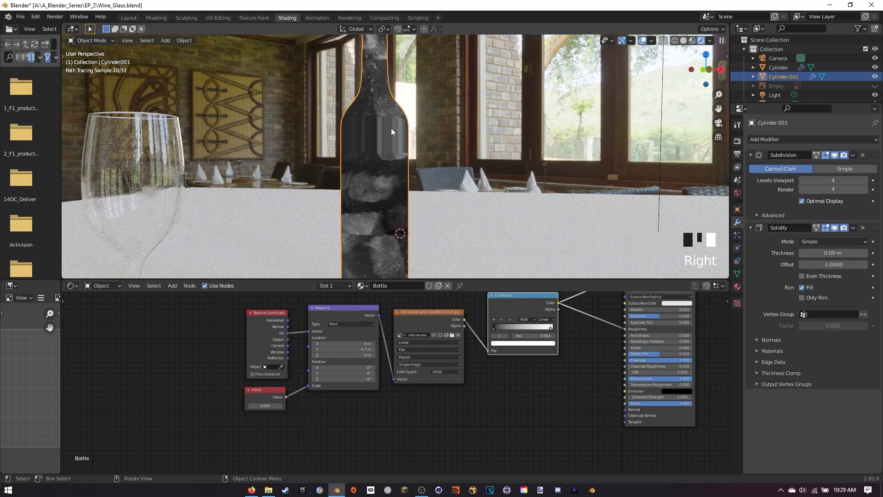
click(852, 156)
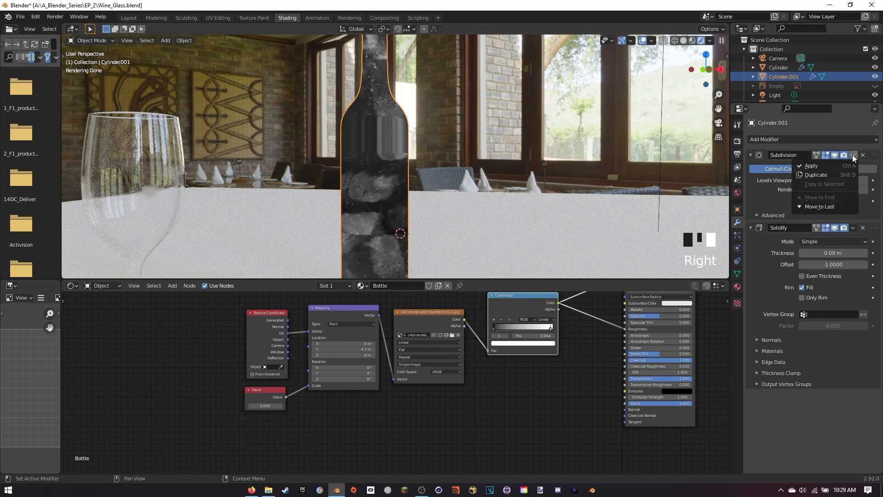
click(826, 165)
scroll(386, 186, down, 1)
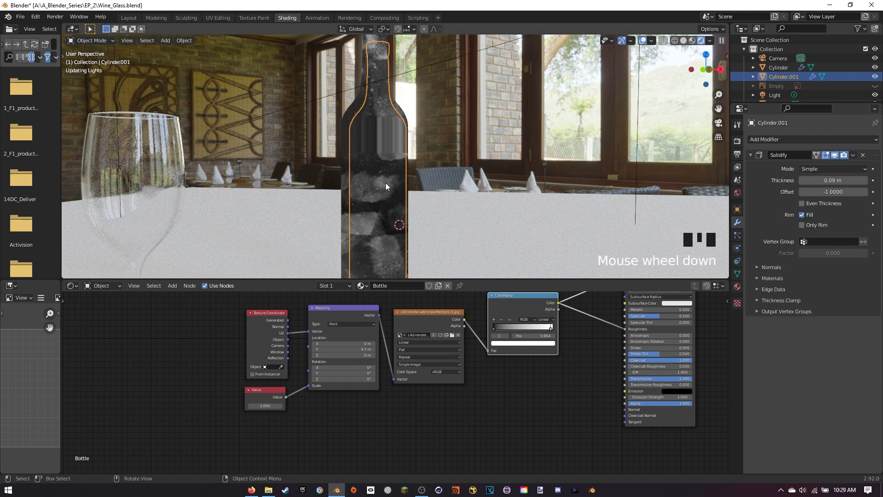
scroll(402, 177, down, 1)
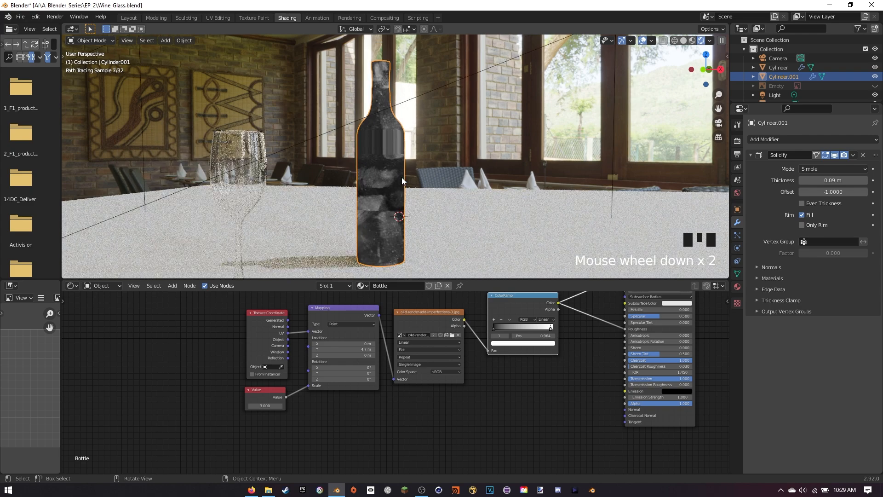
- Unwrap the entire subdivided bottle mesh again with Project from View and return to Object Mode
key(Tab)
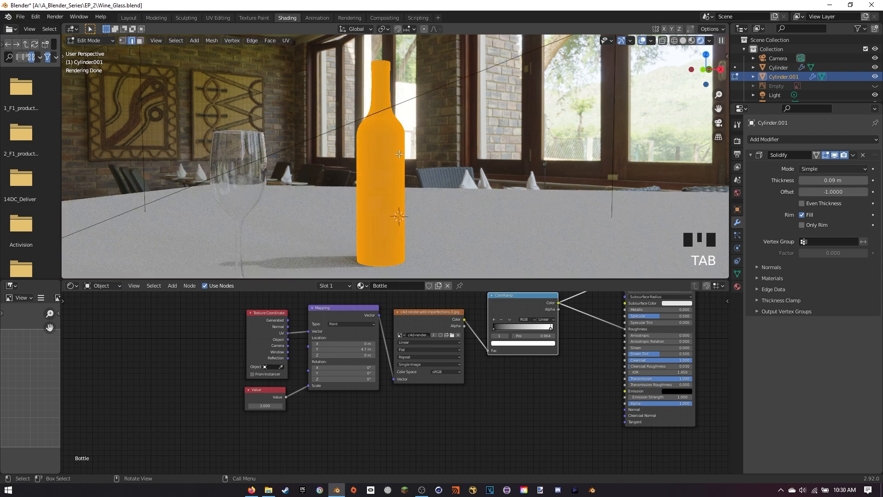
key(u)
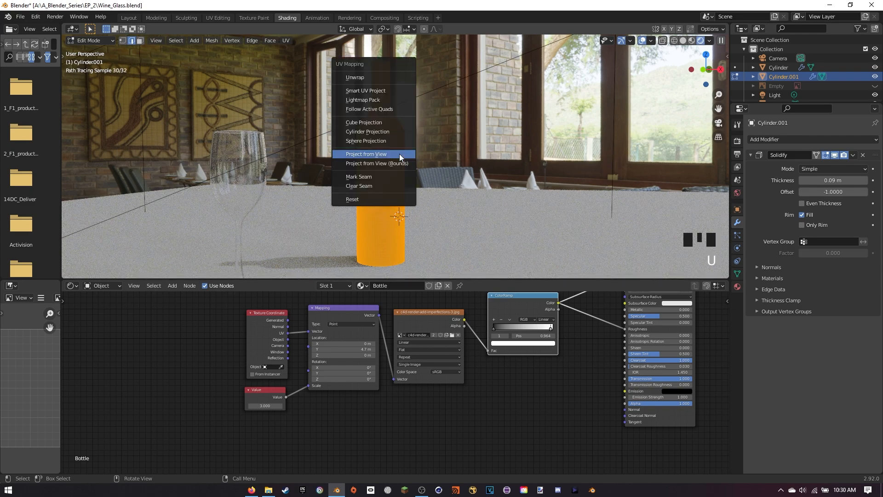
click(399, 154)
key(Tab)
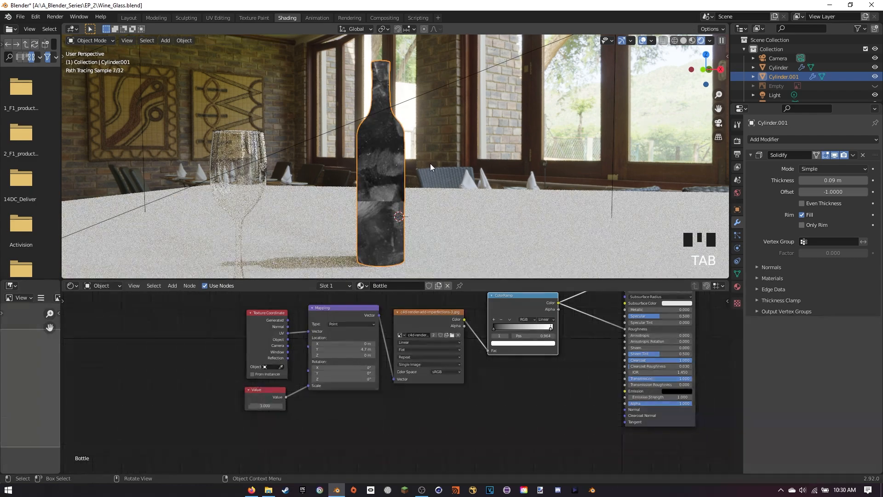
- Set the Value node driving the bottle texture's Mapping scale to 6.400
scroll(418, 410, up, 5)
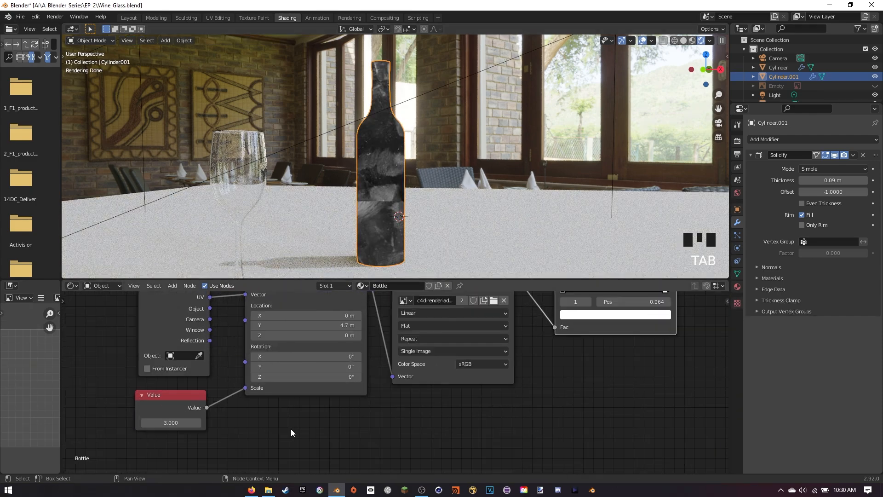
drag(298, 409, 276, 409)
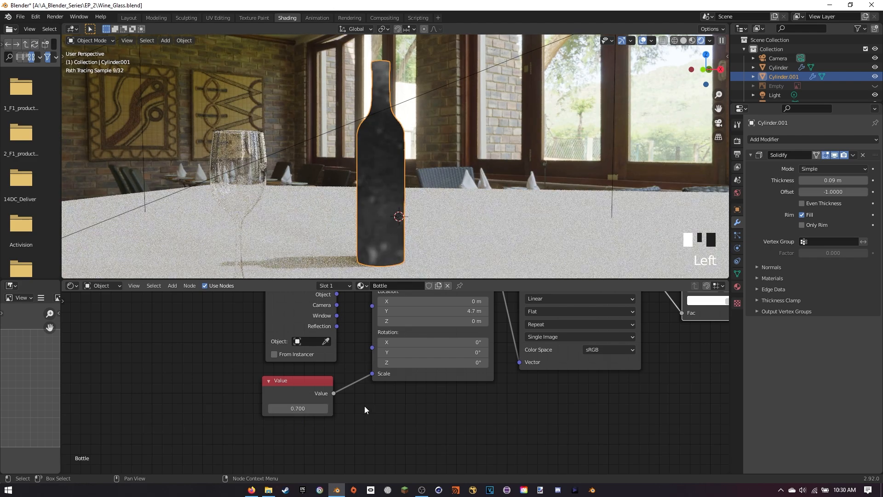
drag(300, 408, 359, 408)
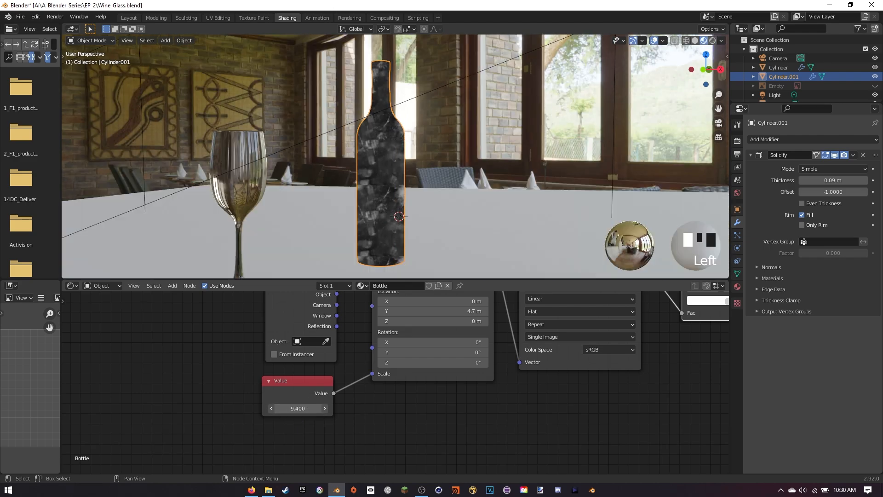
drag(298, 409, 280, 408)
- Route the Bottle material's Principled BSDF back to the Material Output in place of the ramp preview
mouse_move(462, 192)
shift+middle_down()
mouse_move(438, 197)
mouse_move(456, 198)
shift+middle_up()
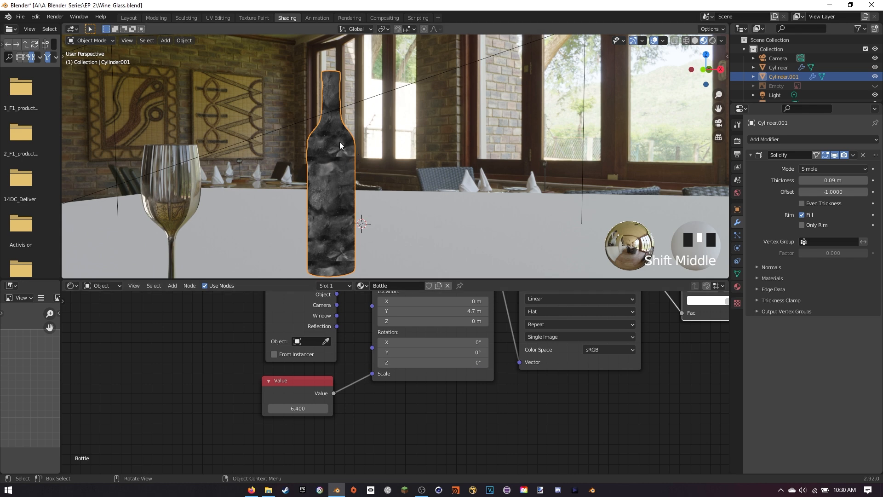
shift+middle_drag(595, 420, 602, 402)
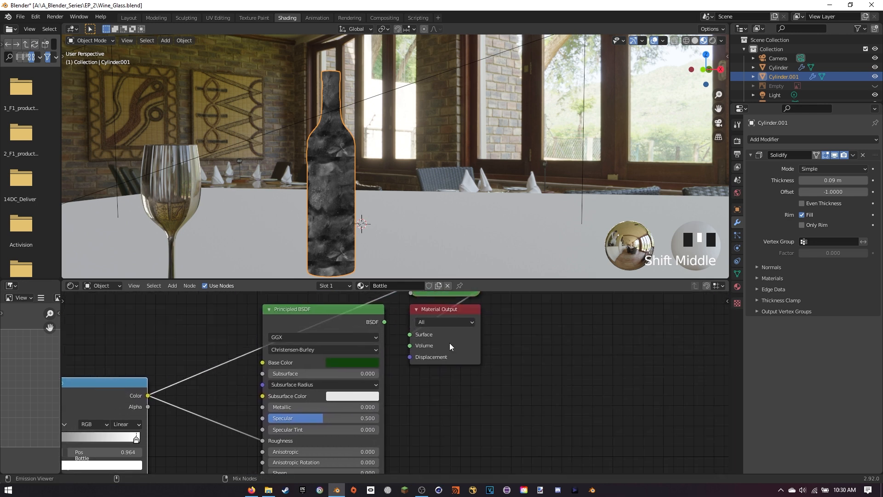
ctrl+shift+click(375, 321)
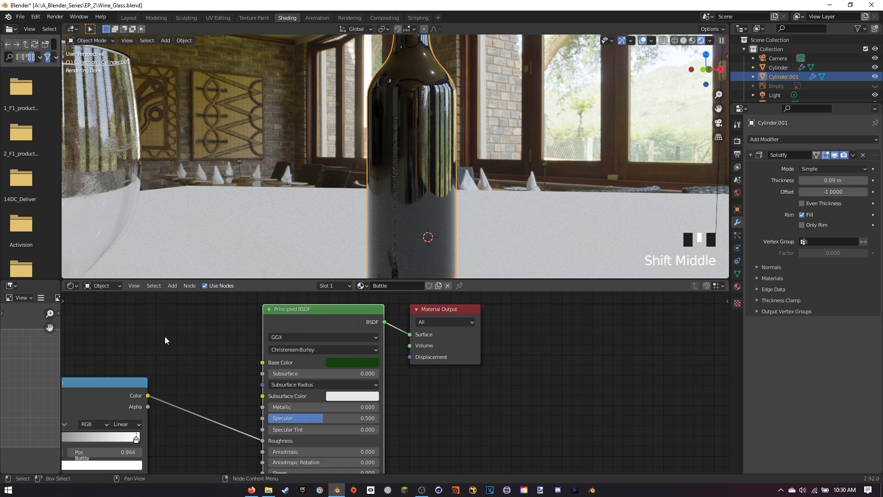
- Adjust the Bottle material's ColorRamp stops, placing the white stop at 1.000 and the black stop at 0.000
shift+middle_drag(162, 396, 428, 389)
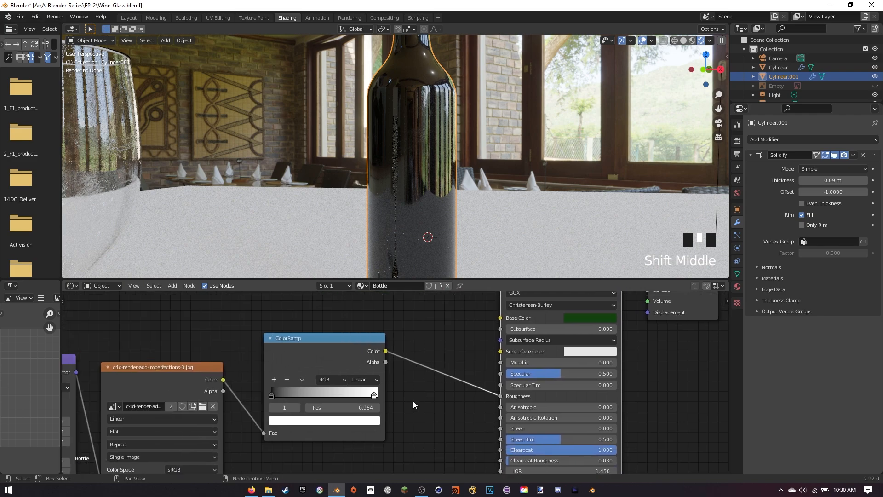
scroll(429, 389, up, 4)
drag(355, 410, 325, 409)
drag(136, 409, 148, 409)
scroll(438, 223, up, 2)
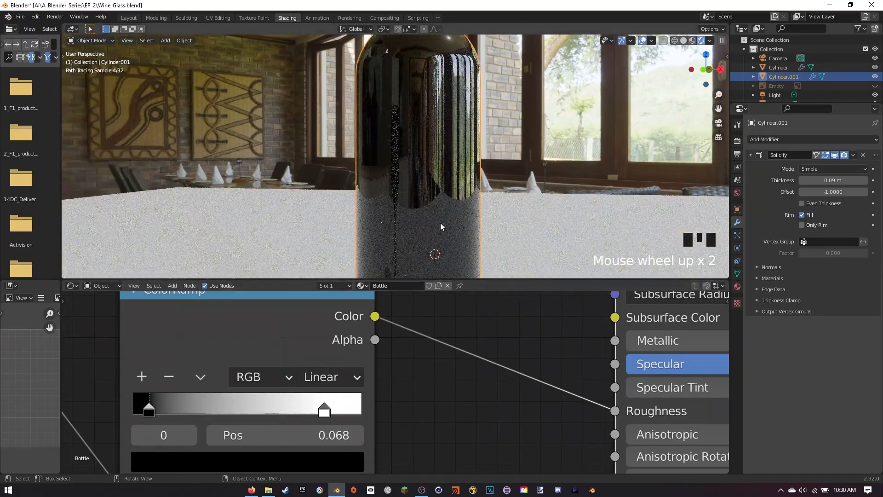
drag(328, 409, 370, 404)
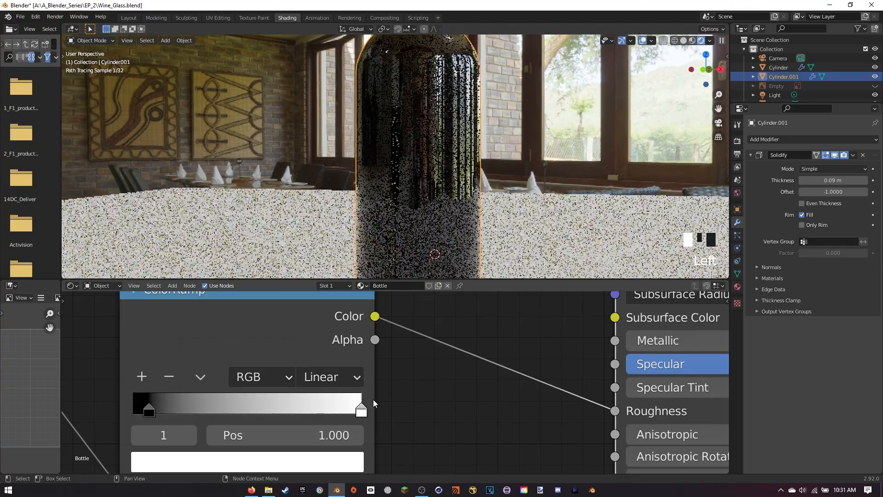
drag(149, 409, 126, 412)
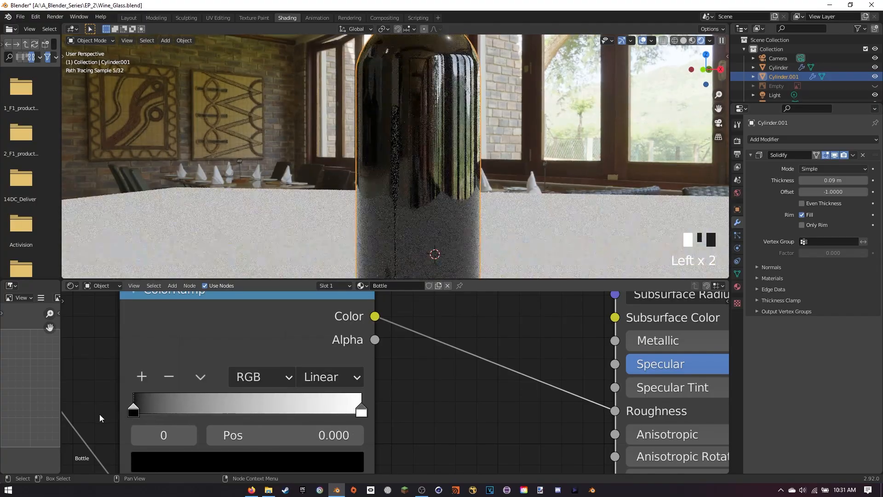
- Examine the rendered bottle's reflections and roughness from several angles and distances
middle_drag(472, 129, 495, 146)
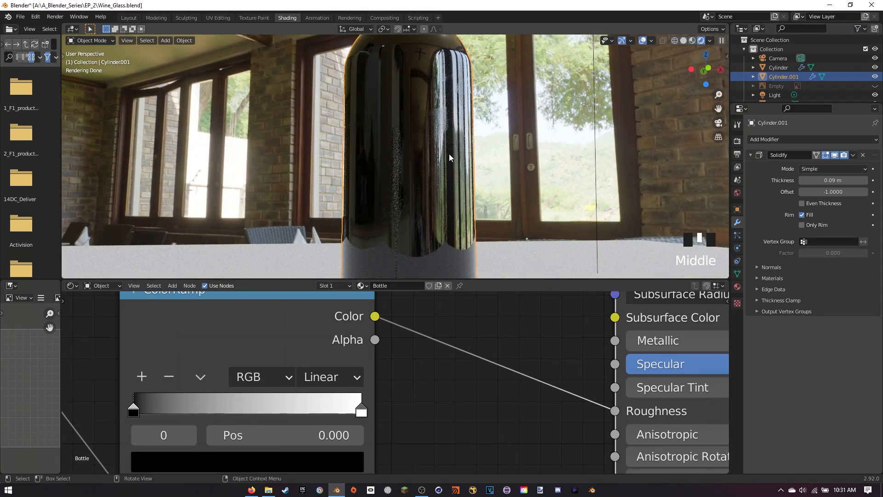
scroll(364, 380, down, 3)
scroll(375, 370, down, 3)
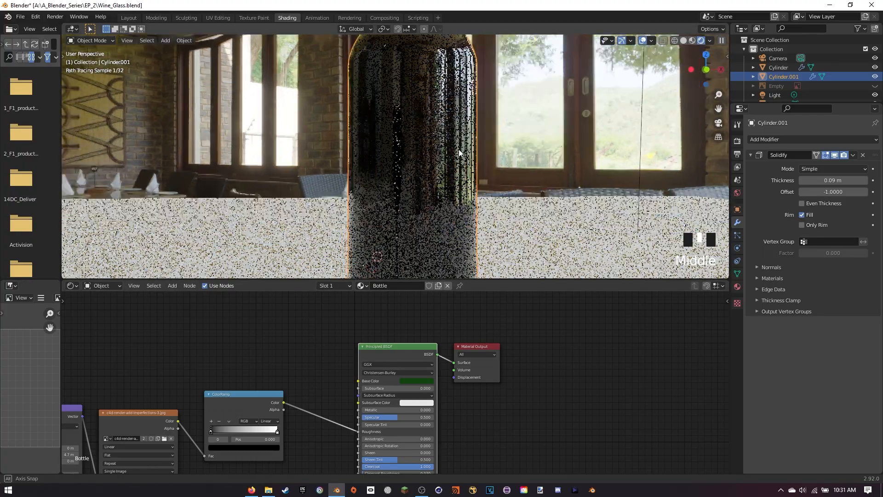
scroll(459, 151, down, 3)
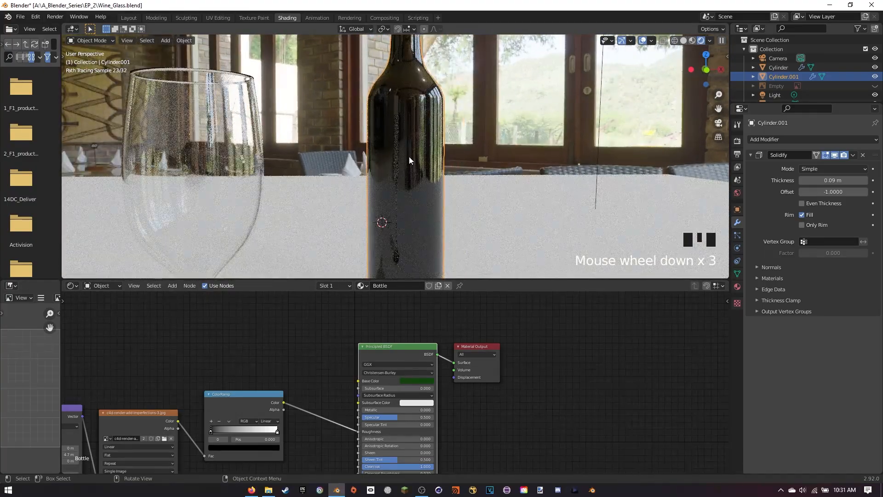
middle_drag(409, 156, 387, 155)
key(Tab)
key(Tab)
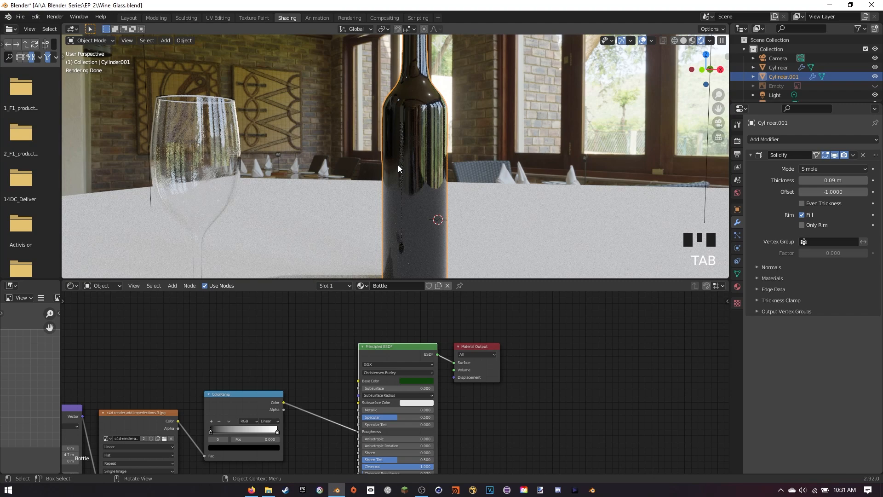
- Open the bottle for mesh editing in the Layout workspace, in front orthographic view with wireframe shading
click(128, 18)
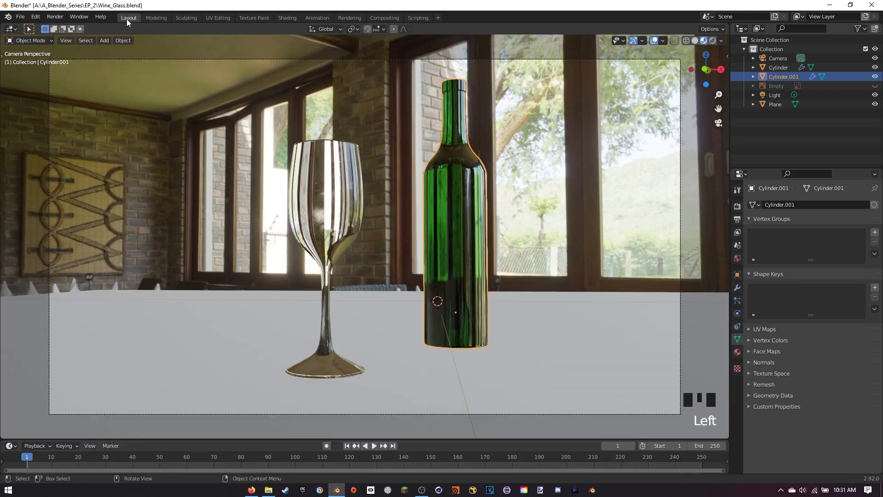
middle_drag(434, 173, 509, 186)
key(KP_Decimal)
key(Tab)
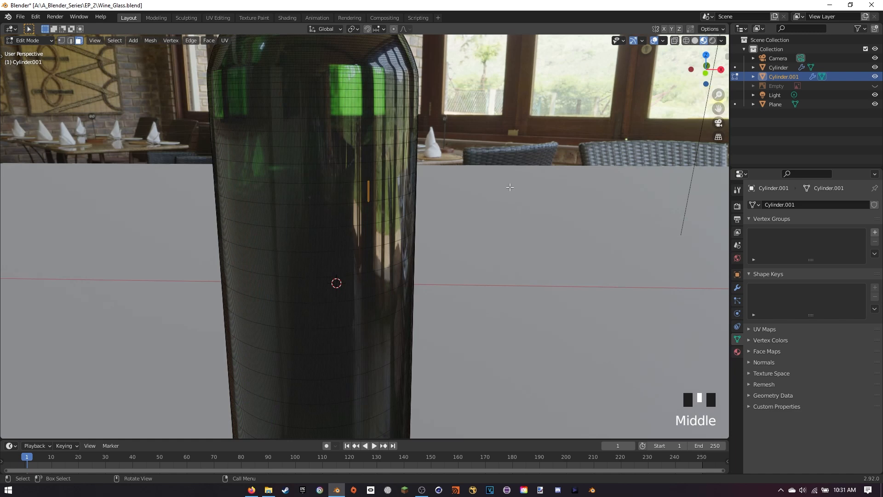
key(KP_1)
scroll(495, 213, up, 3)
shift+middle_drag(490, 236, 468, 224)
scroll(467, 224, down, 2)
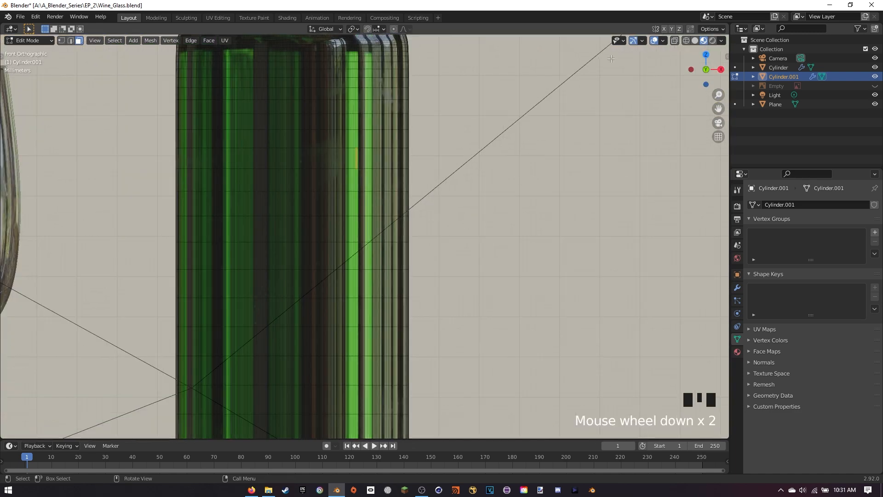
click(687, 41)
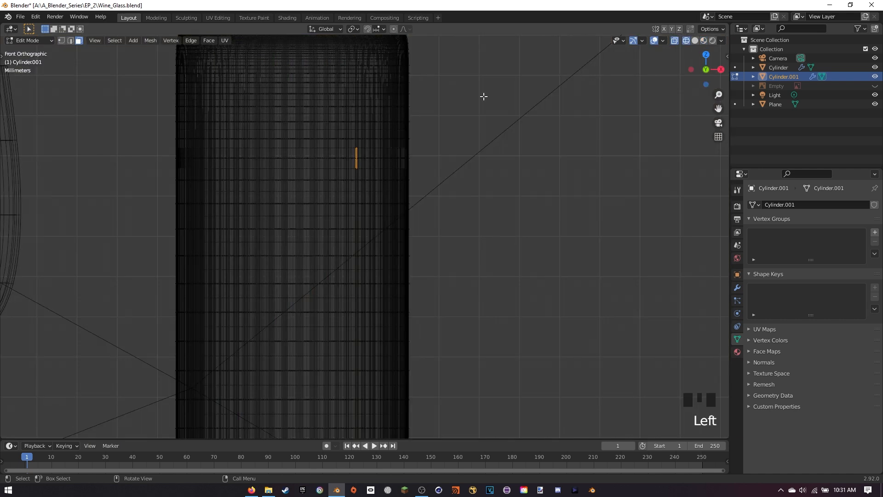
- Box-select a rectangular patch of faces through one side of the bottle's body and check it in solid shading
key(b)
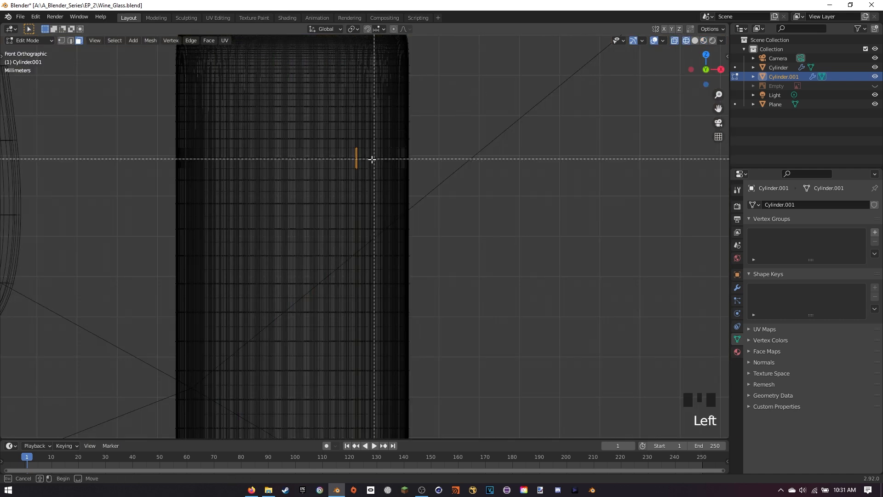
mouse_move(356, 151)
mouse_down()
mouse_move(482, 446)
mouse_move(490, 444)
mouse_up()
scroll(484, 375, down, 7)
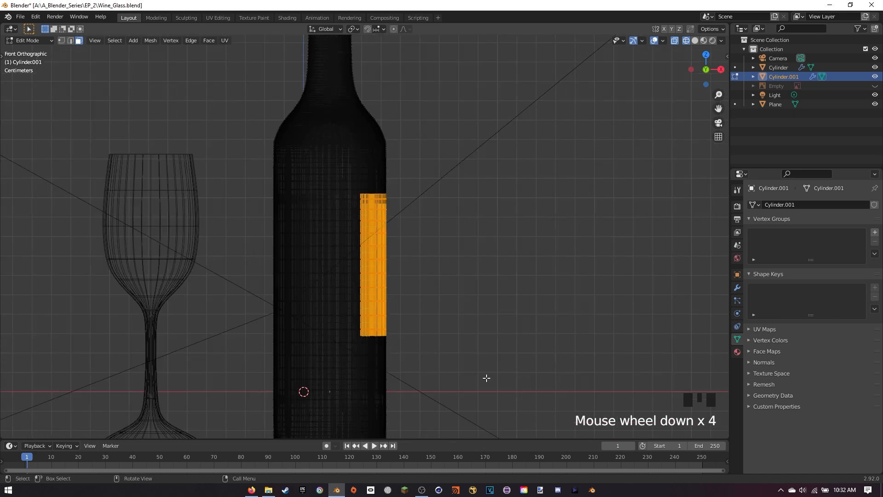
key(shift+z)
mouse_move(484, 371)
middle_down()
mouse_move(575, 283)
mouse_move(619, 281)
mouse_move(582, 260)
middle_up()
middle_drag(413, 188, 514, 184)
key(ctrl+z)
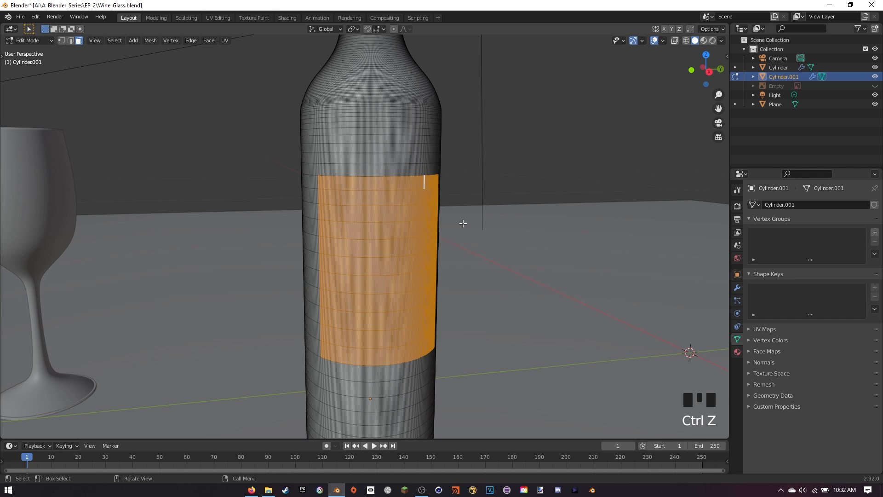
- Duplicate the selected bottle faces in place and separate the copy into its own object, returning to Object Mode
key(shift+d)
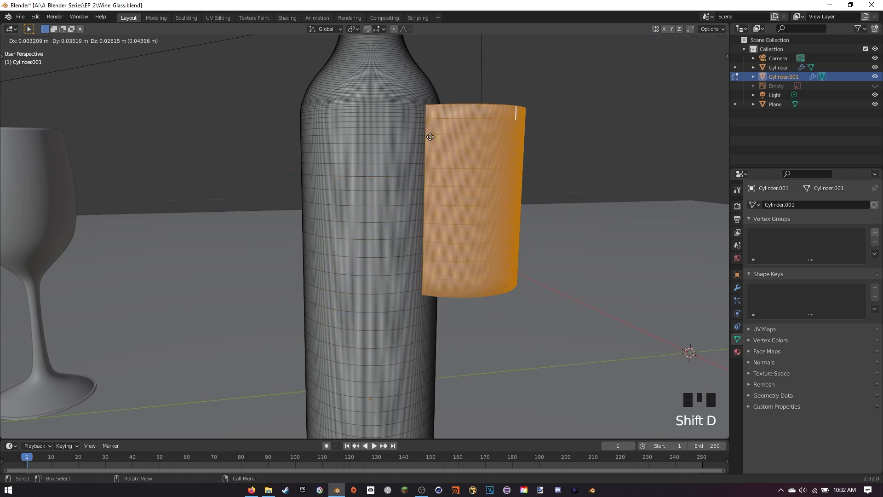
right_click(519, 140)
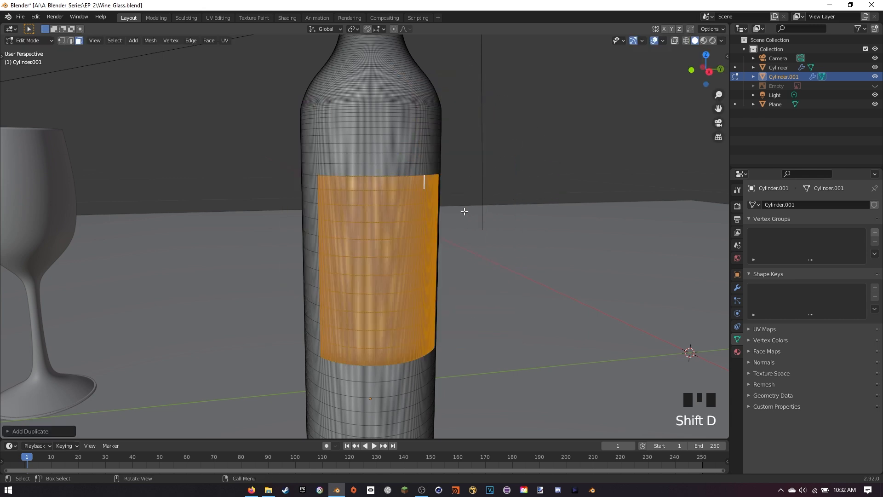
key(g)
right_click(587, 169)
key(p)
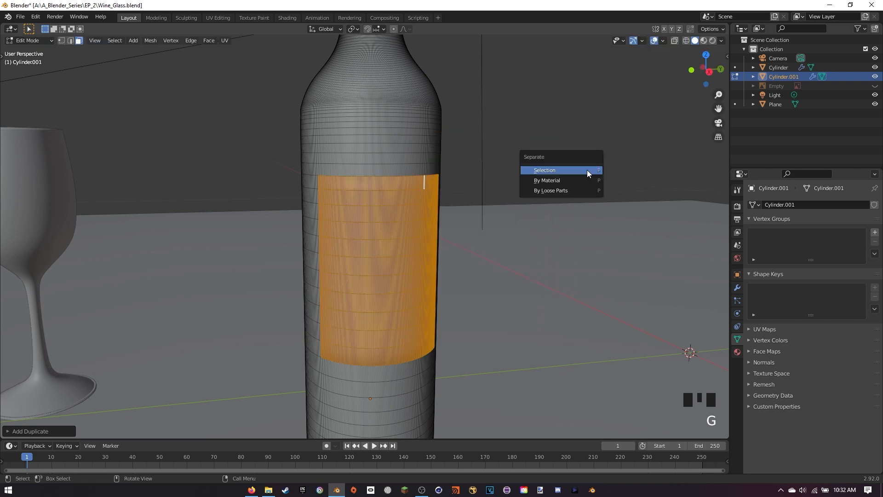
click(562, 170)
click(793, 86)
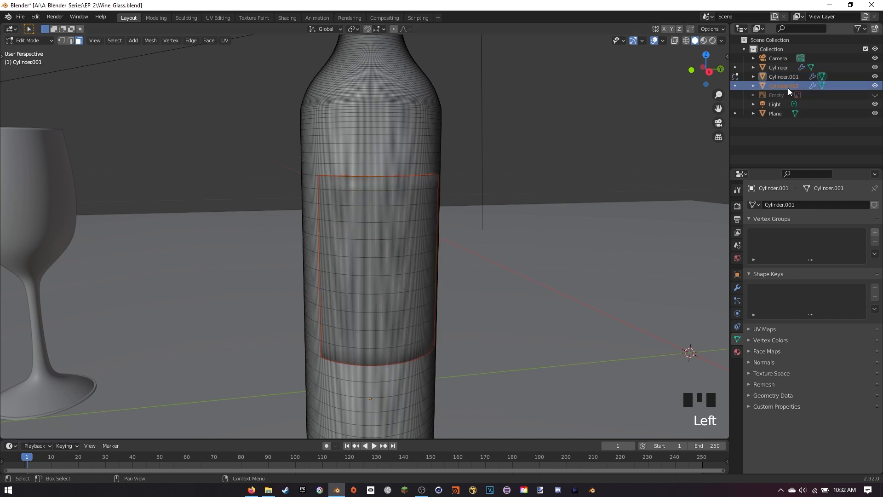
key(Tab)
click(398, 222)
click(435, 193)
key(g)
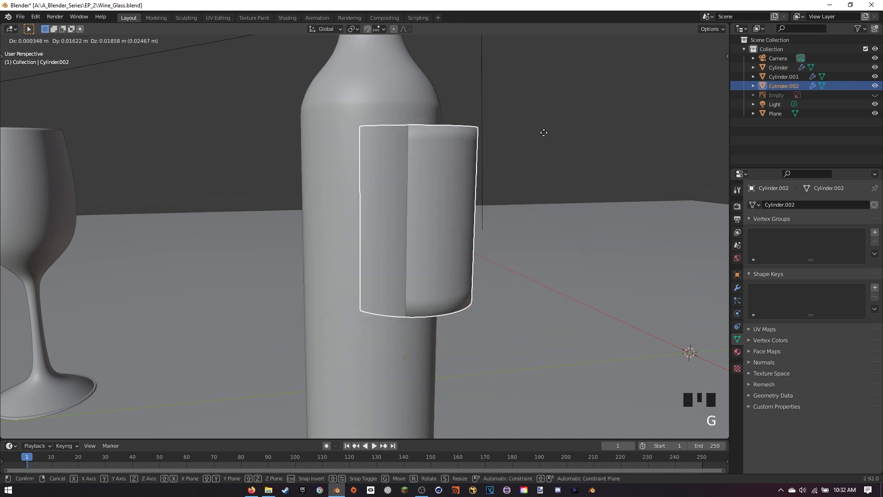
right_click(595, 159)
click(412, 113)
key(g)
right_click(496, 51)
- Rotate the separated label patch about -89° around the global Z axis to face the camera
click(406, 197)
middle_drag(406, 197, 516, 205)
scroll(515, 221, down, 3)
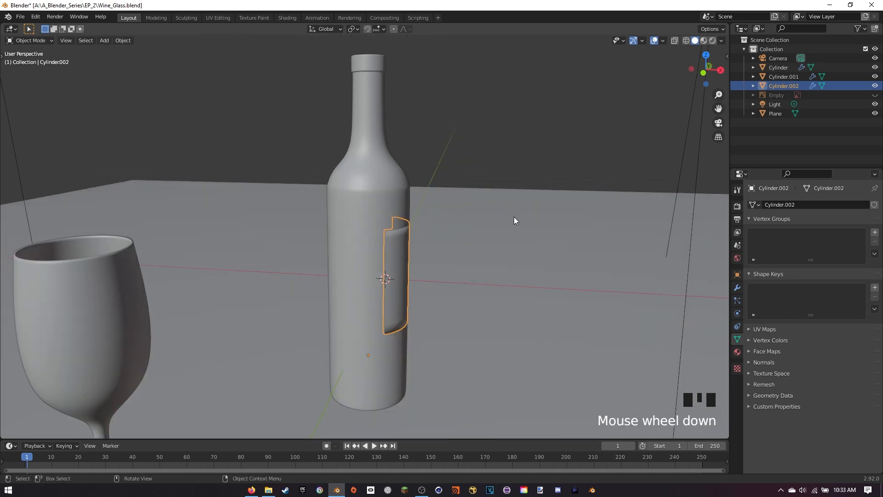
key(KP_0)
key(r)
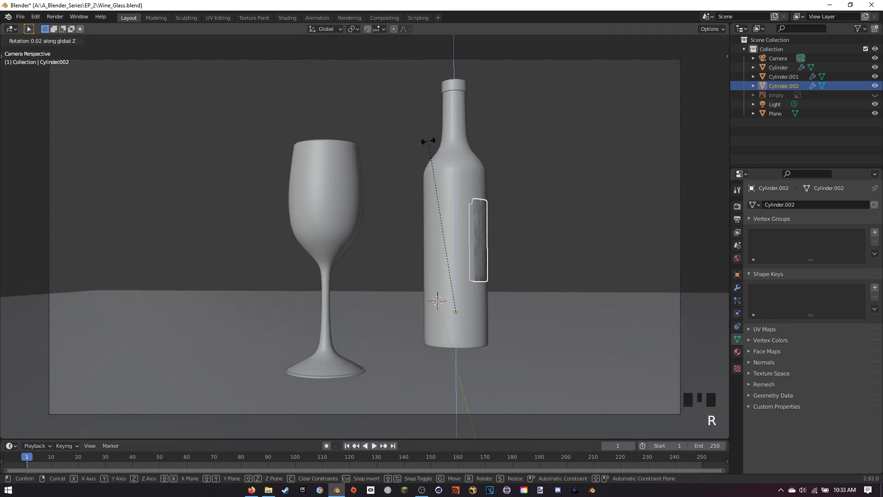
key(z)
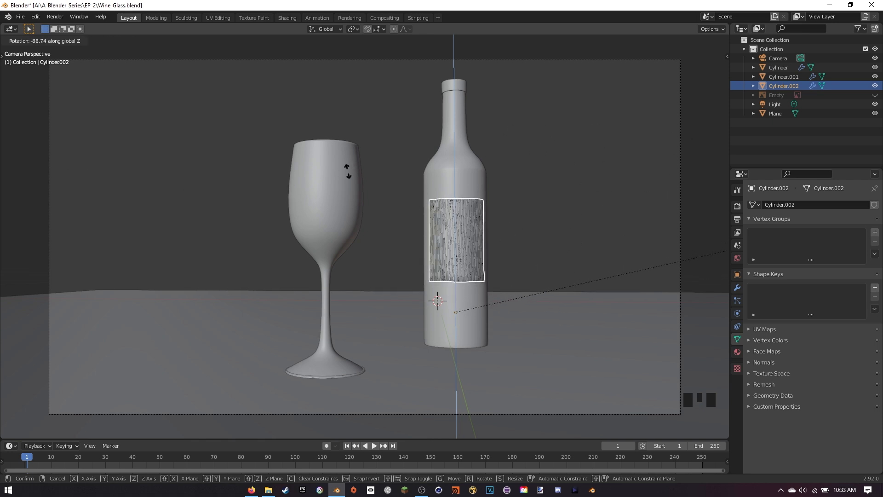
click(490, 186)
- Scale the label patch up slightly, to about 1.003, so it sits just outside the bottle surface
scroll(490, 187, up, 4)
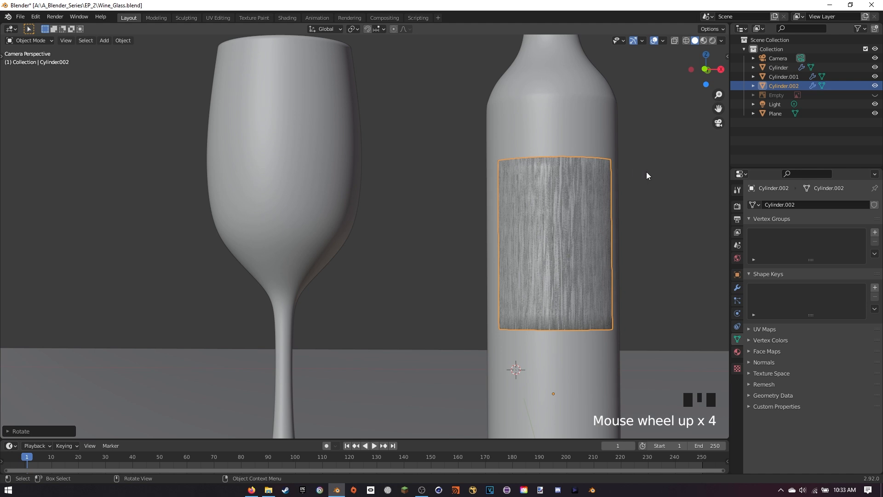
key(s)
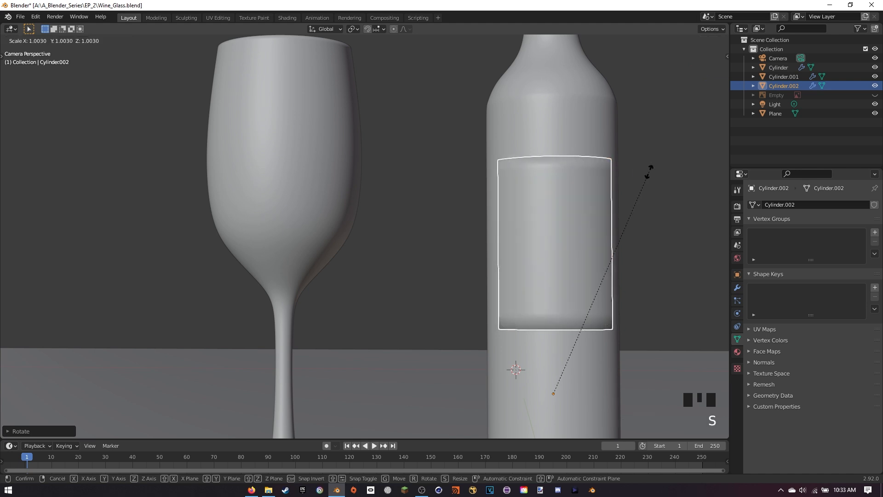
click(649, 170)
scroll(628, 193, up, 1)
shift+middle_drag(627, 193, 558, 183)
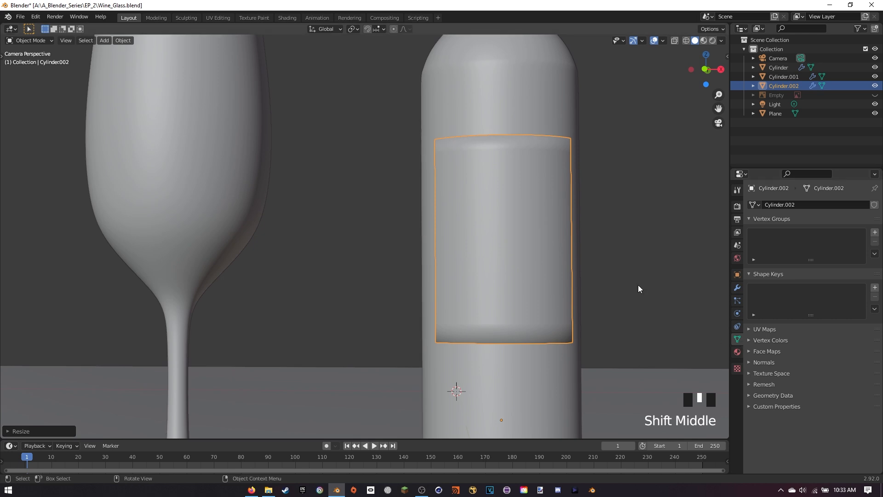
- Enable Auto Smooth at 30° in the label patch's normals settings
click(749, 362)
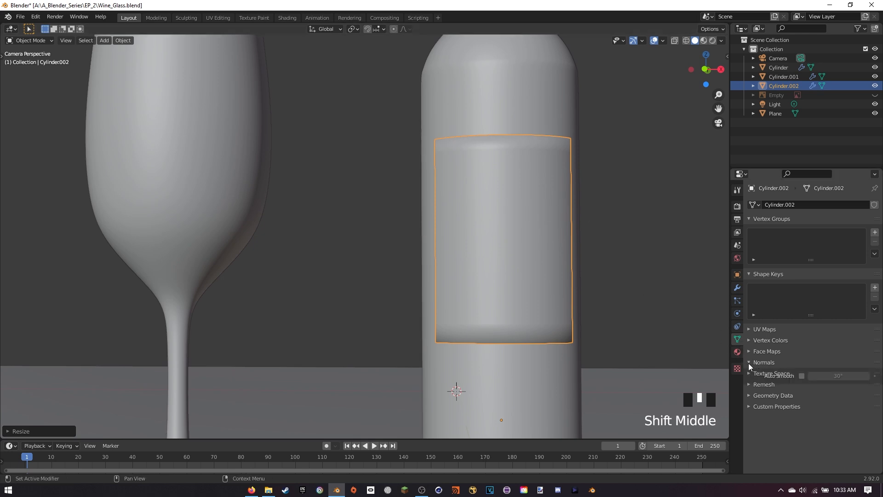
click(804, 376)
click(382, 182)
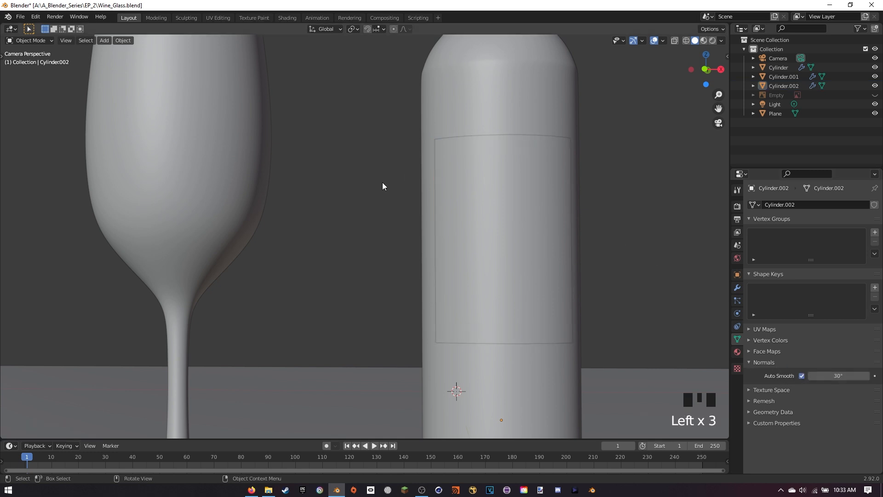
click(498, 220)
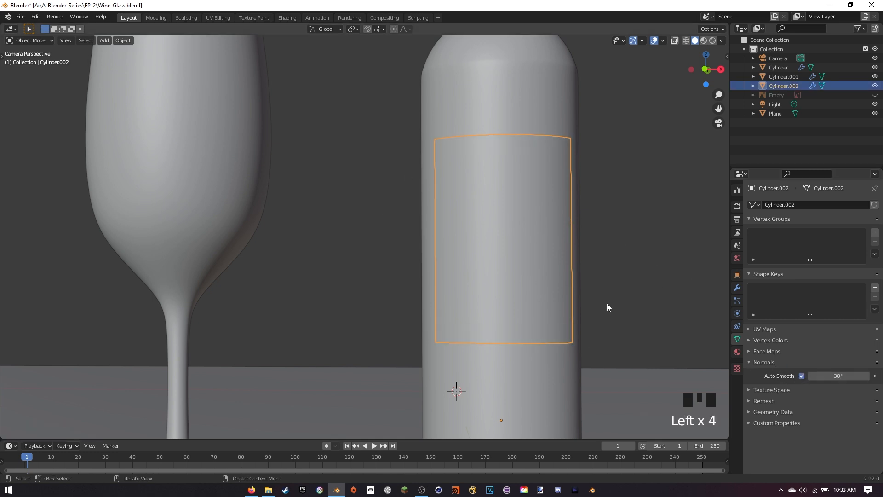
- Remove the Bottle material from the label patch in Material Preview and create a new material for it in the Shading workspace
key(z)
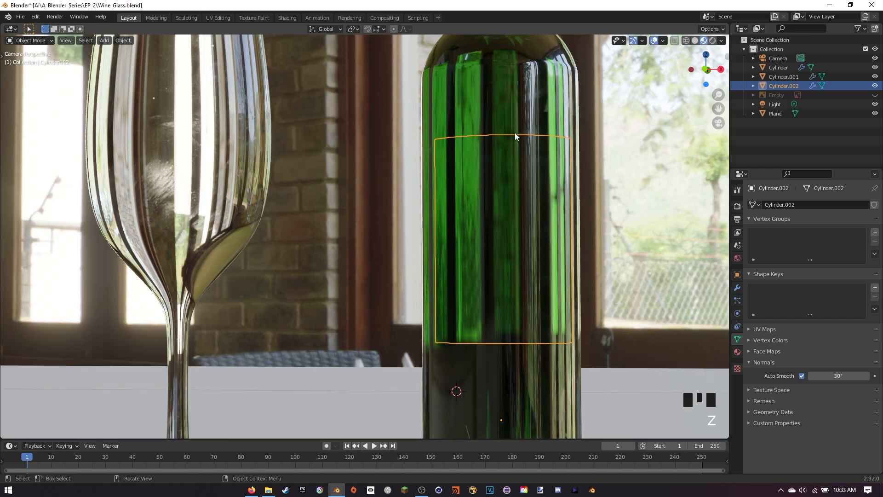
click(737, 352)
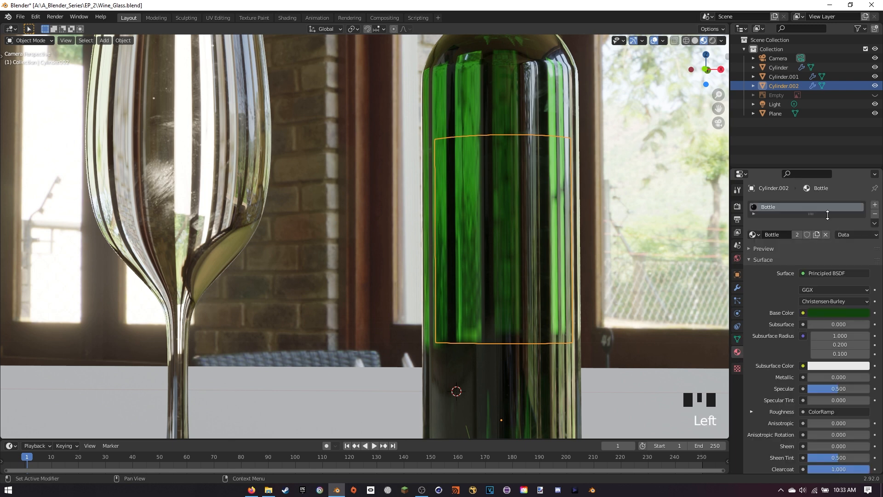
click(875, 214)
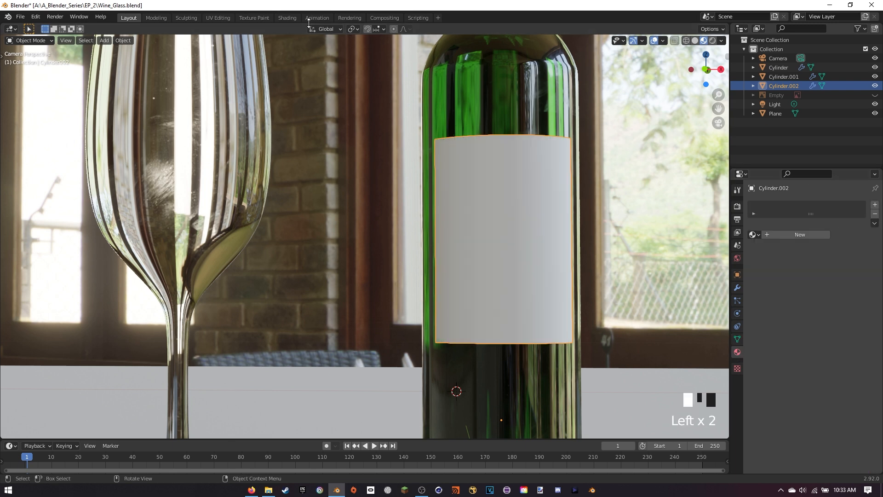
click(294, 15)
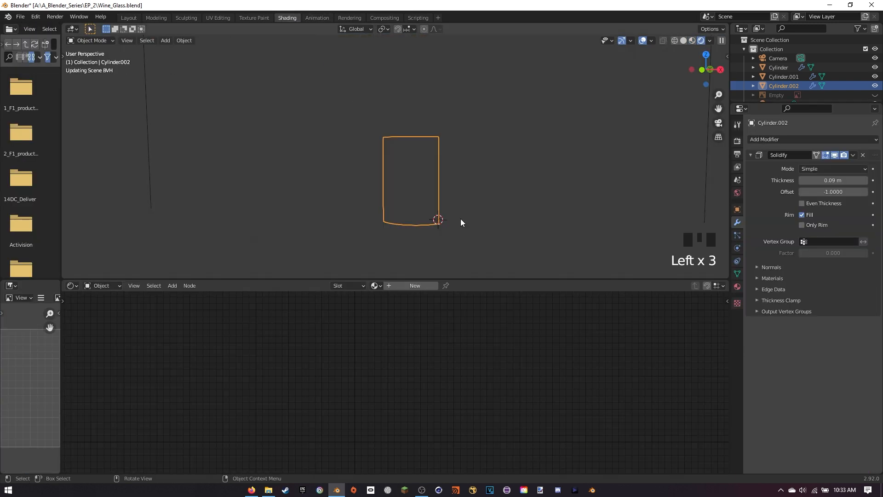
click(424, 288)
middle_drag(418, 341, 495, 307)
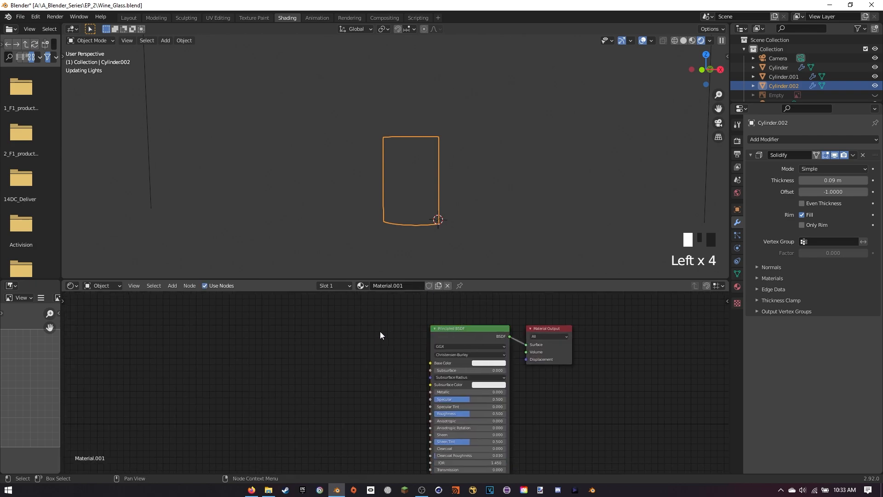
- Add an Image Texture node to the label material and connect its Color output to the Principled BSDF's Base Color
key(shift+a)
click(361, 335)
text(image tex)
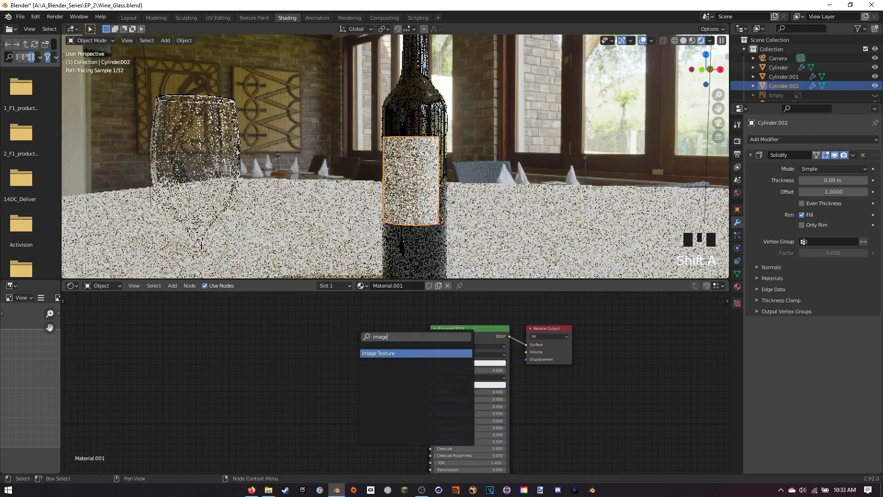
key(Return)
click(339, 361)
drag(390, 356, 431, 362)
drag(359, 357, 351, 357)
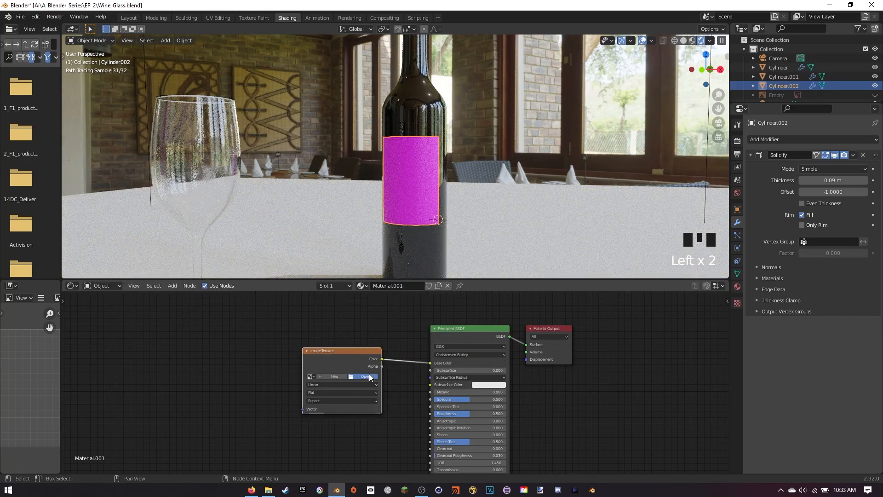
- Load Label.jpg into the Image Texture node and check the label on the bottle from the front
click(367, 373)
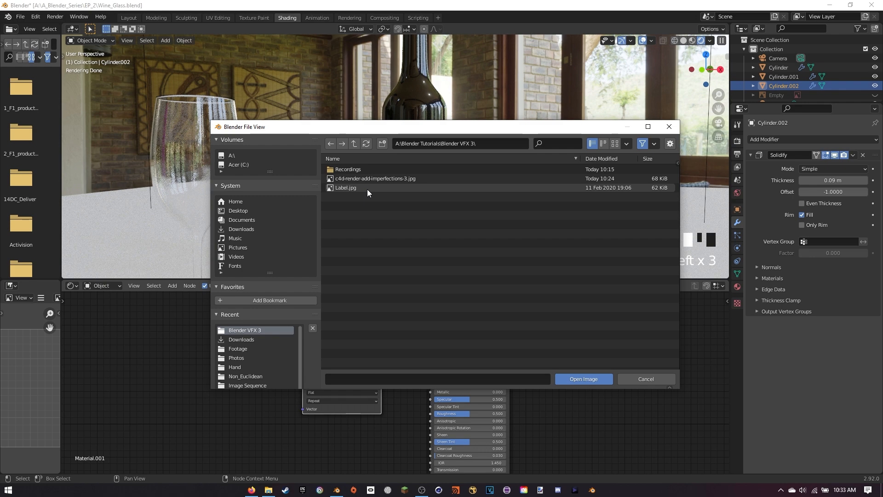
click(369, 188)
click(573, 378)
mouse_move(408, 344)
shift+middle_down()
mouse_move(443, 309)
mouse_move(412, 323)
mouse_move(411, 335)
shift+middle_up()
middle_drag(439, 210, 467, 180)
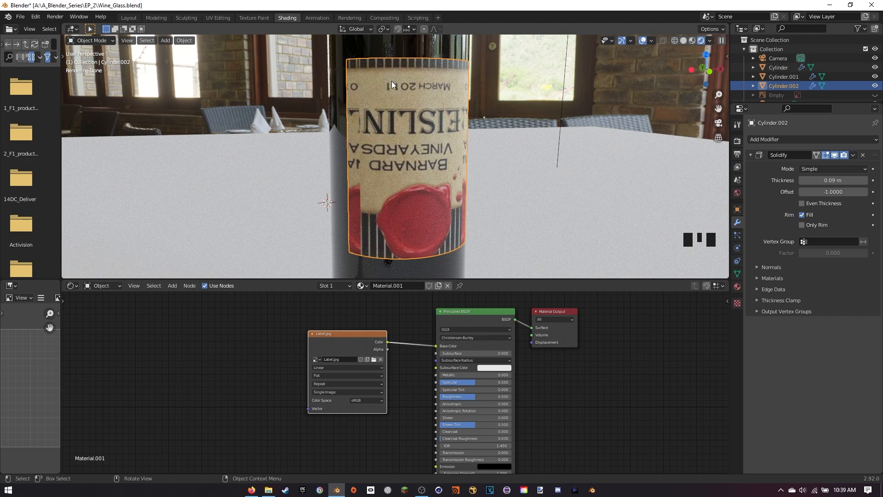
middle_drag(509, 86, 487, 76)
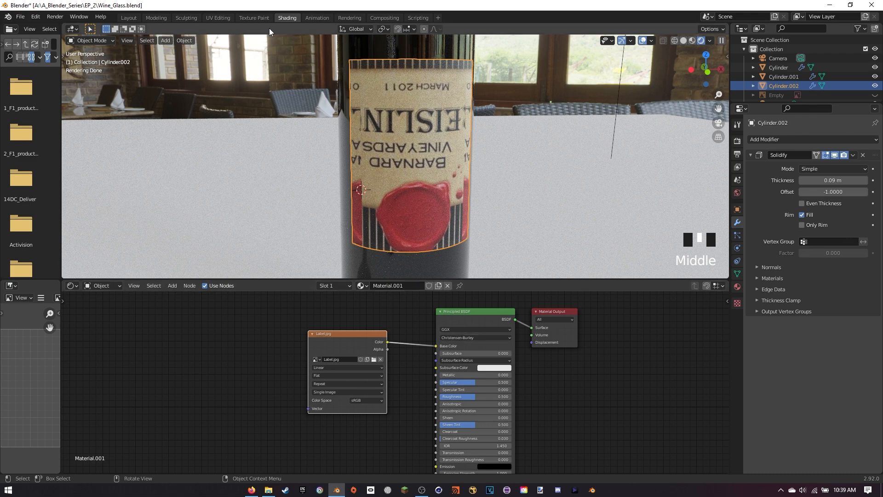
- Unwrap all of the label's faces in the UV Editing workspace with Follow Active Quads, using Length Average
click(223, 18)
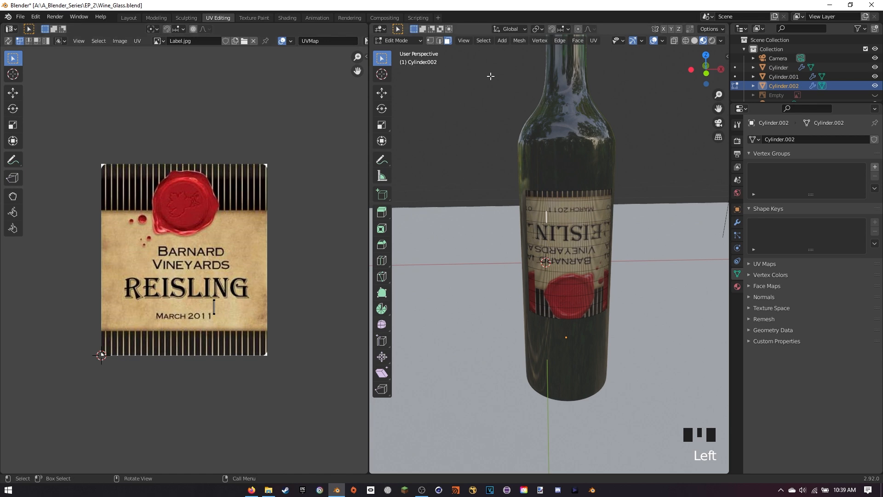
key(Tab)
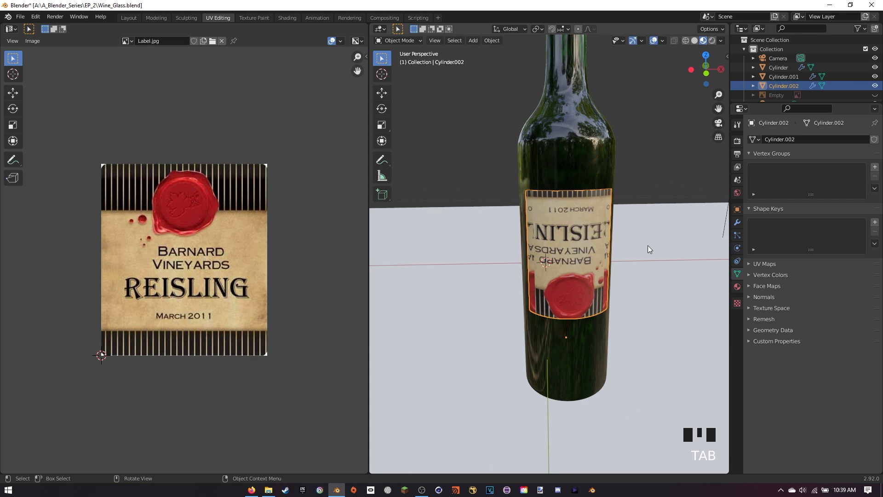
key(Tab)
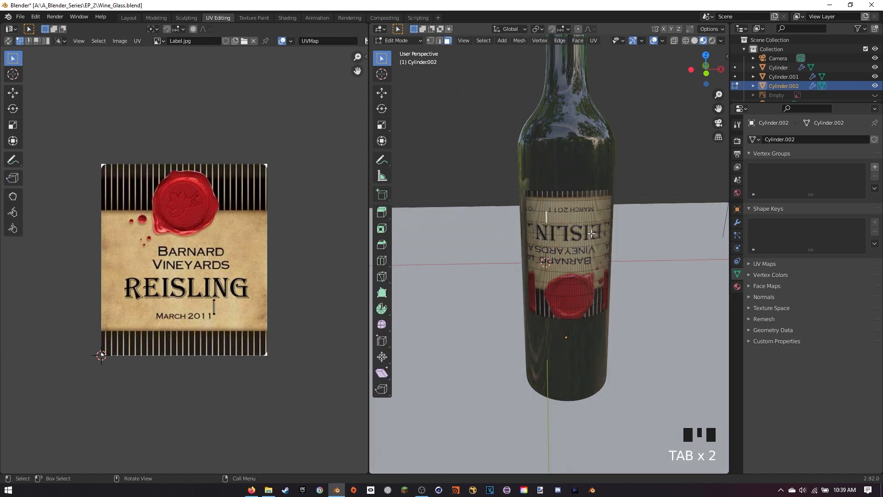
key(a)
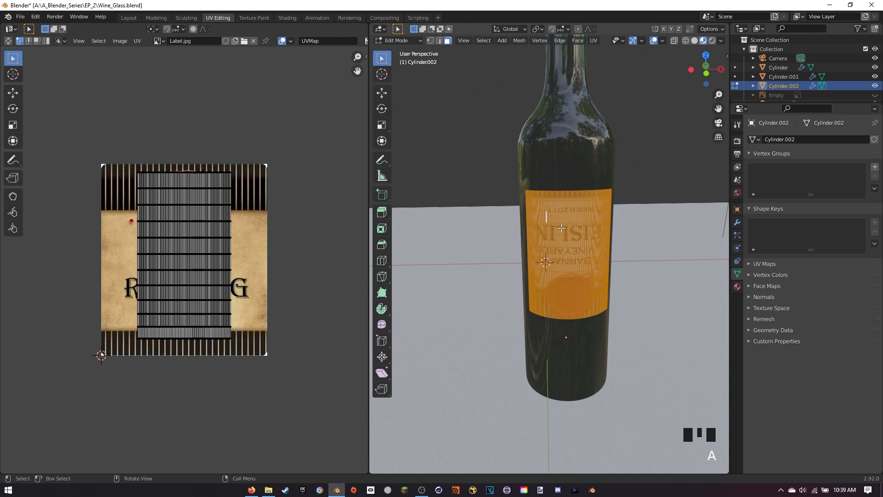
key(u)
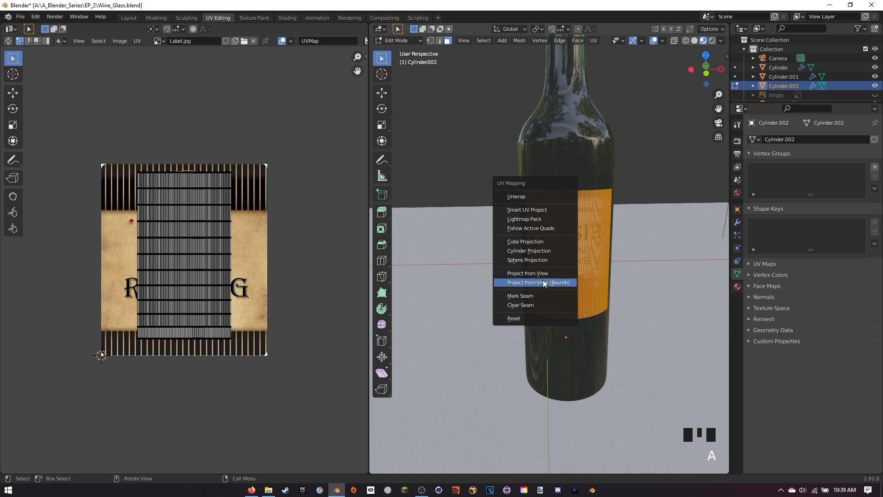
click(531, 228)
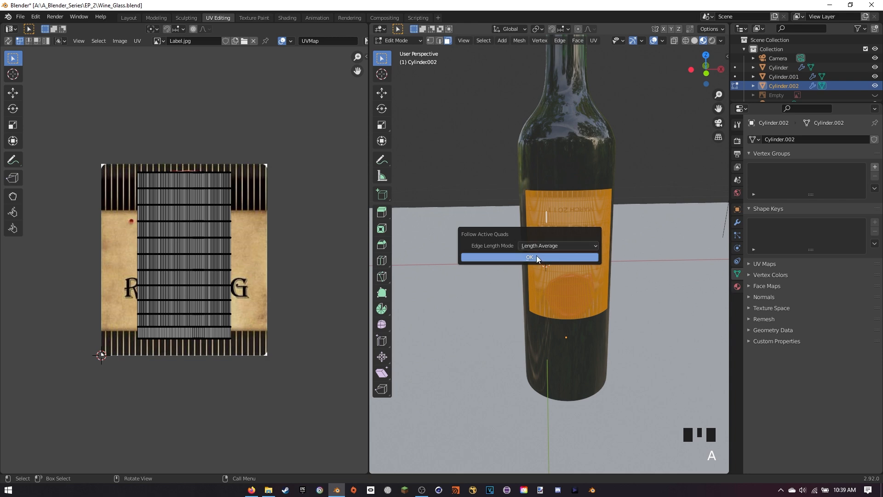
click(522, 257)
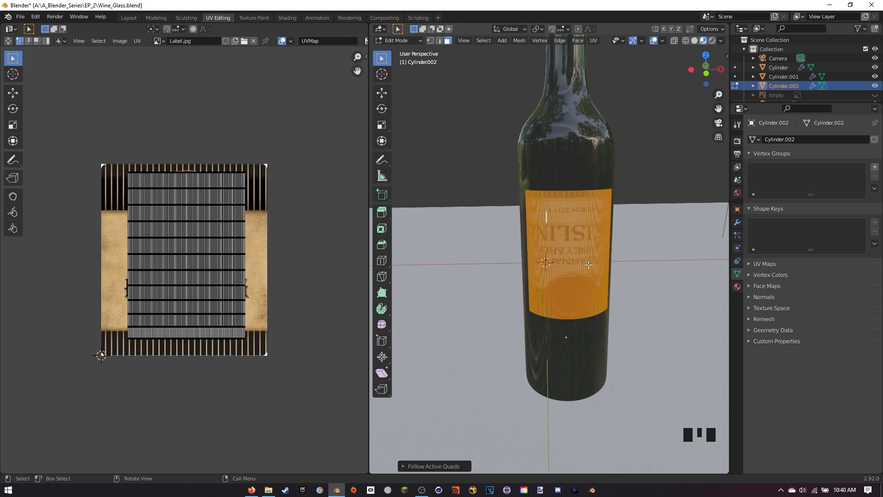
- Hide the viewport overlays and rotate all of the label's UVs by 180° so the label text reads upright
scroll(574, 265, up, 1)
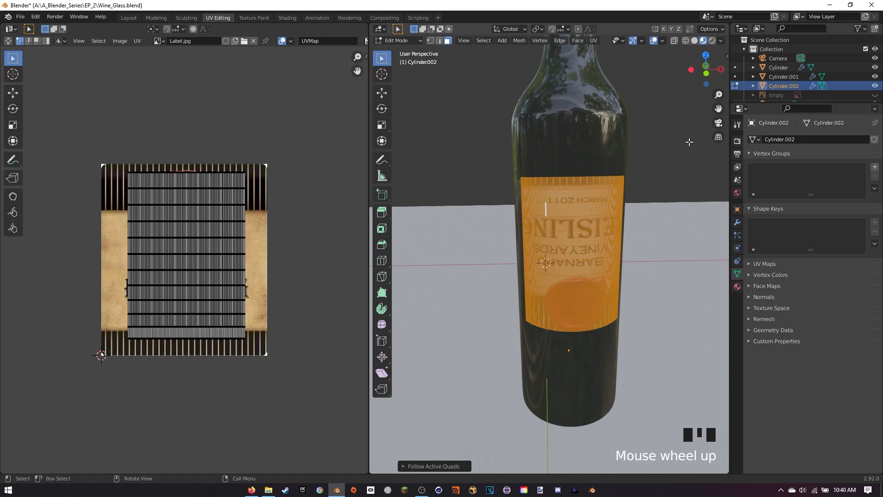
click(654, 41)
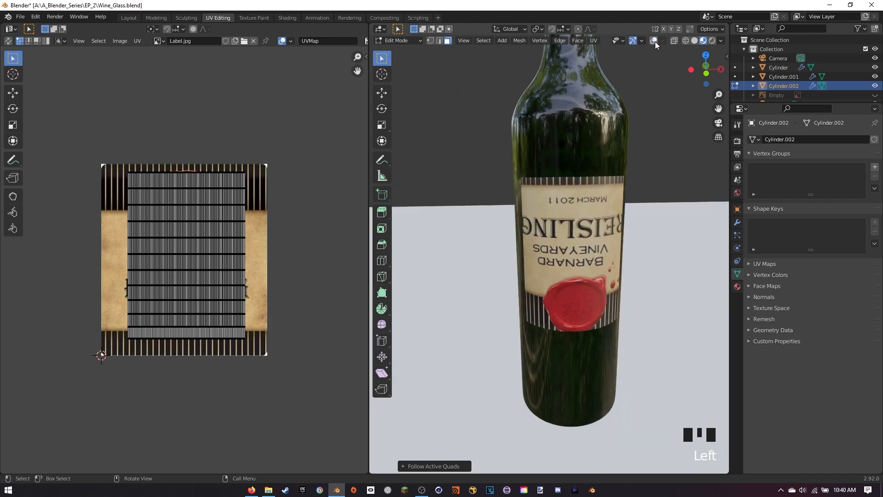
middle_drag(622, 216, 617, 193)
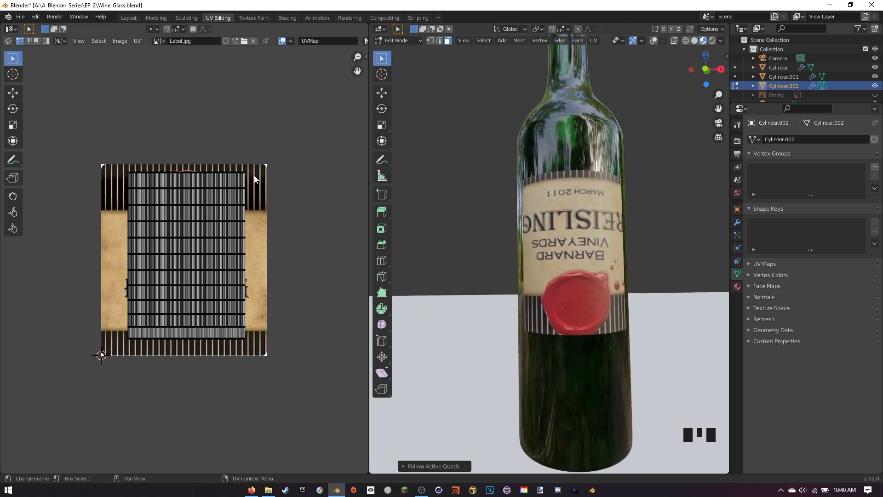
key(a)
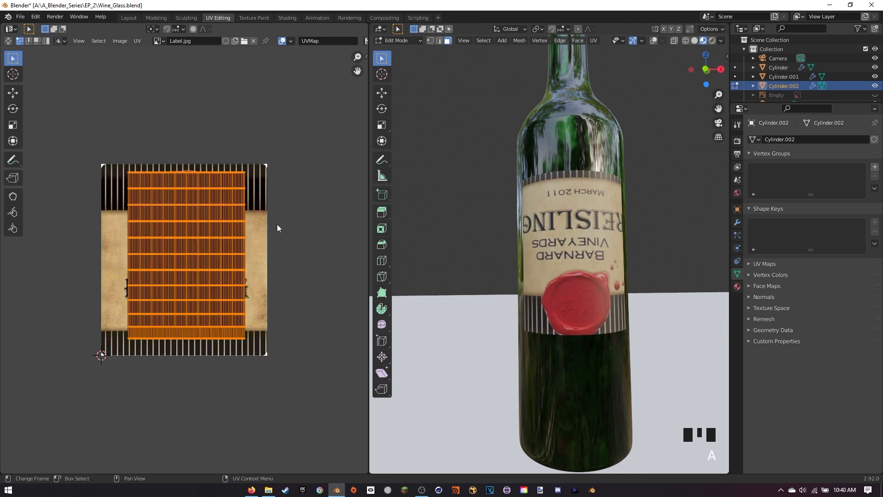
key(r)
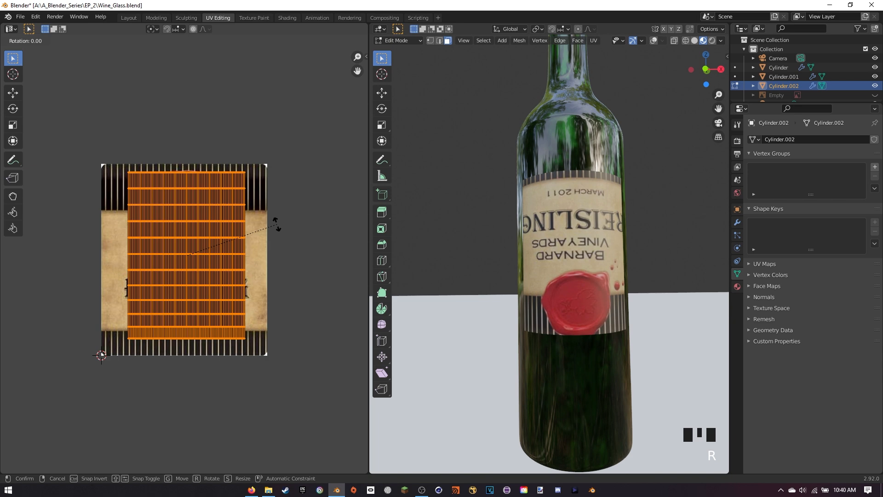
text(180)
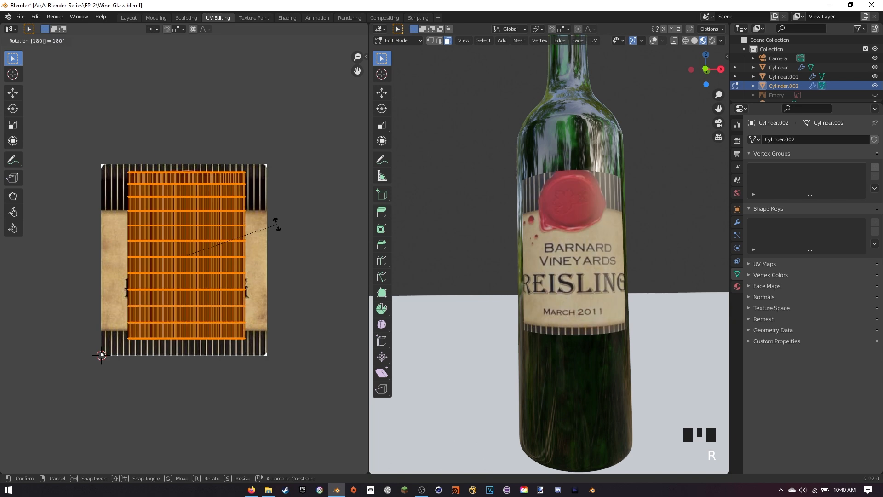
key(Return)
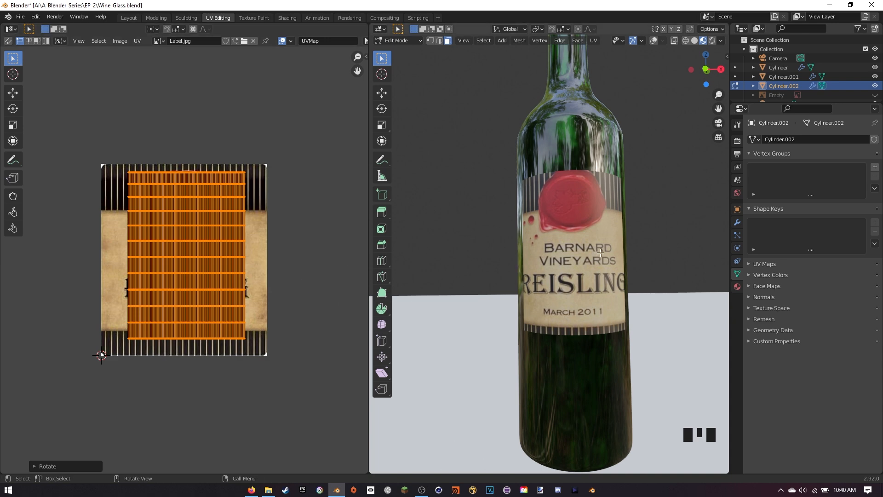
- Move and uniformly scale the label's UVs until they span the full height of Label.jpg, centred on the image
key(g)
click(257, 240)
key(s)
click(293, 225)
key(g)
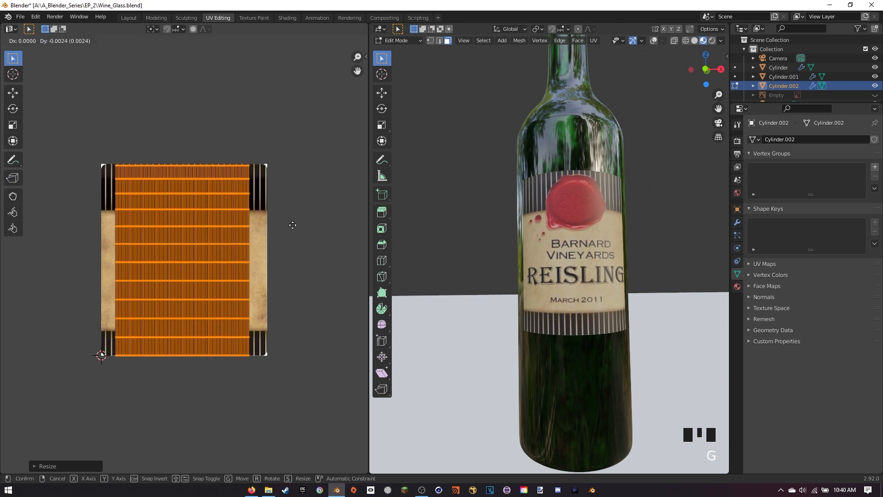
click(295, 229)
key(g)
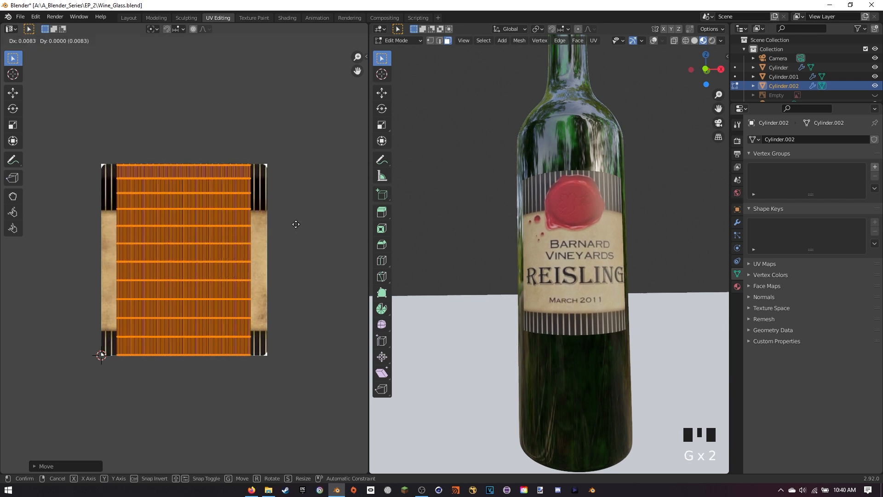
click(294, 228)
- Scale the label's UVs along X by about 1.2 to fill the width of Label.jpg
key(s)
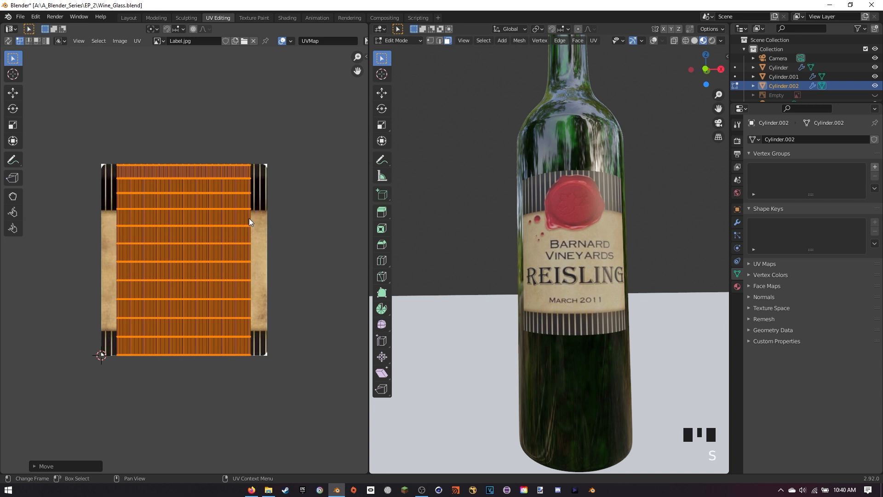
key(s)
key(x)
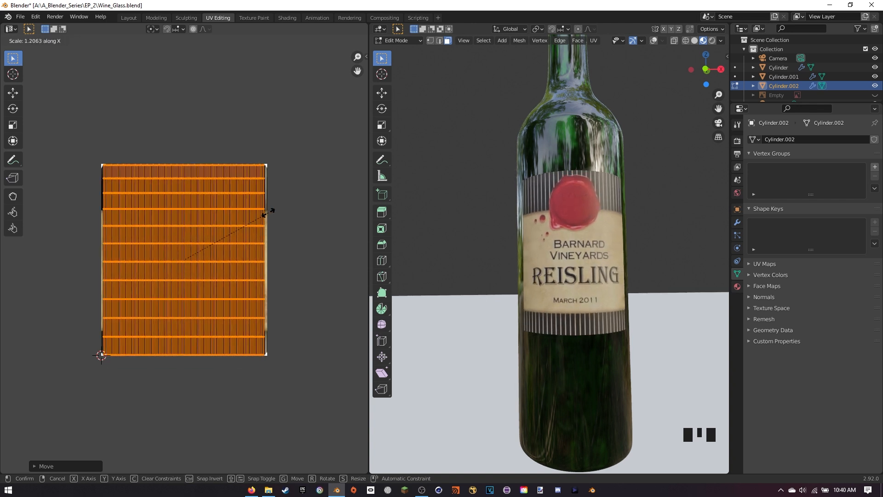
click(269, 216)
middle_drag(318, 191, 321, 198)
middle_drag(607, 205, 479, 201)
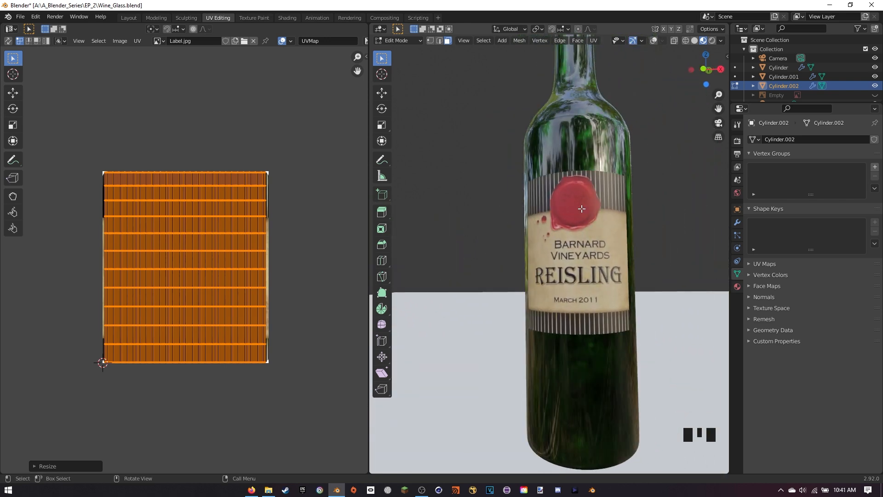
- In the Shading workspace, drive the label material's Specular and Roughness from the Label.jpg node's Color output
click(287, 18)
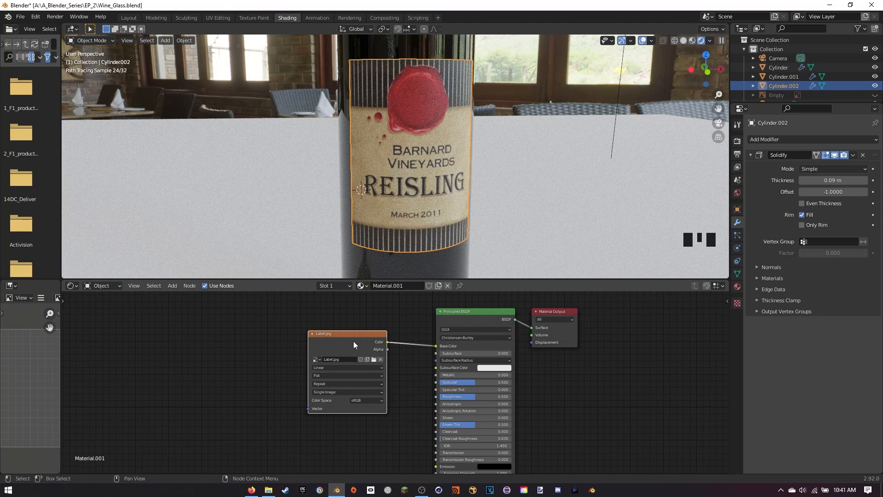
click(324, 311)
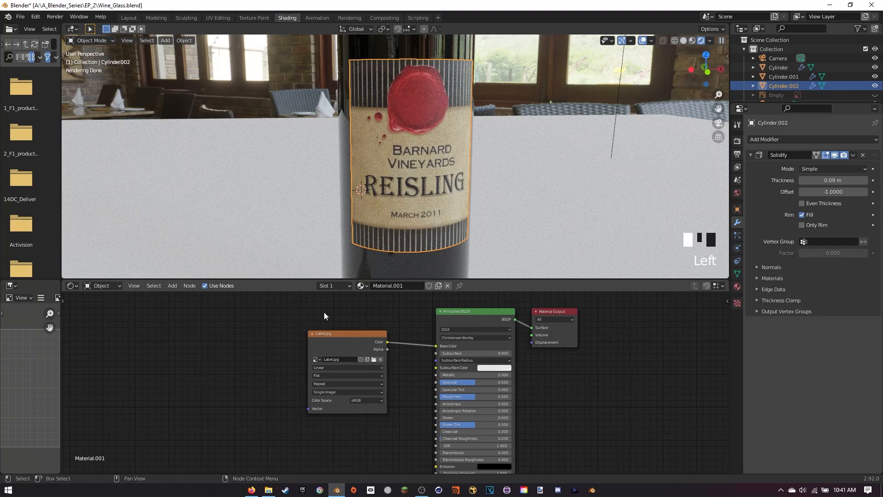
drag(346, 343, 436, 382)
drag(298, 348, 436, 397)
scroll(478, 235, up, 3)
scroll(501, 222, down, 2)
middle_drag(501, 222, 505, 209)
scroll(505, 208, down, 3)
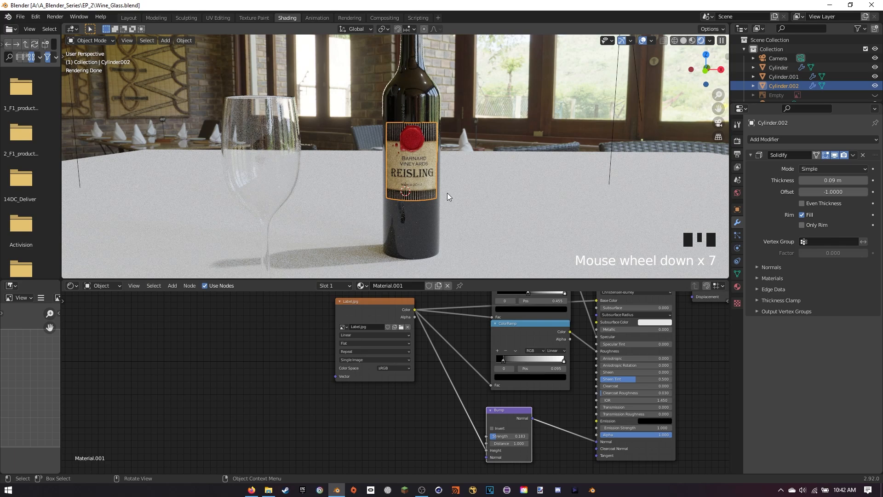
- Select the table plane under the glass and bottle and rename its material to Table
click(352, 205)
double_click(411, 285)
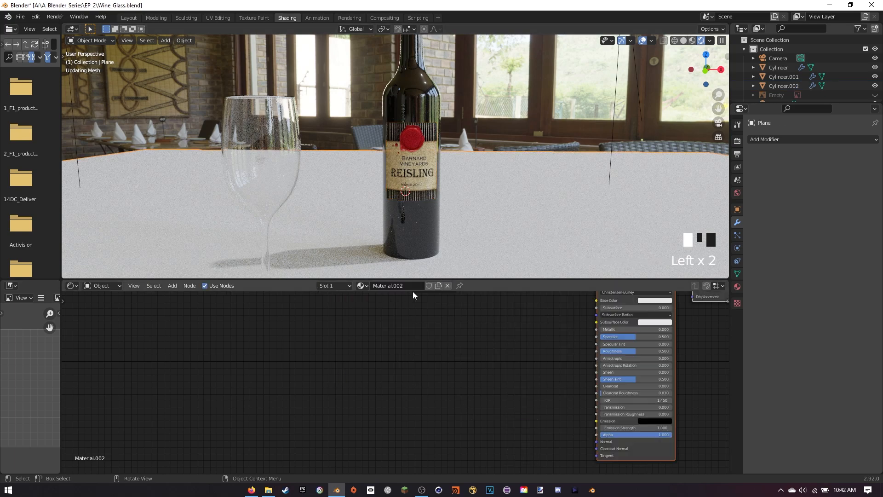
text(Table)
key(Return)
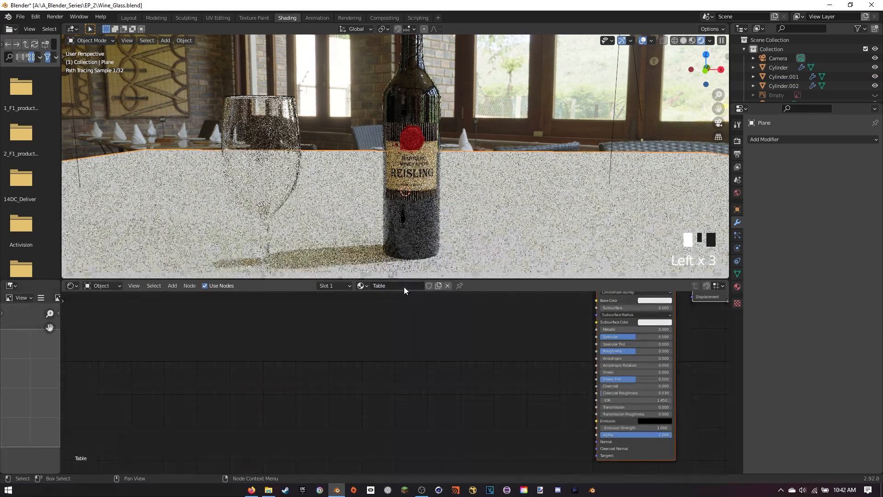
middle_drag(459, 325, 338, 379)
click(338, 378)
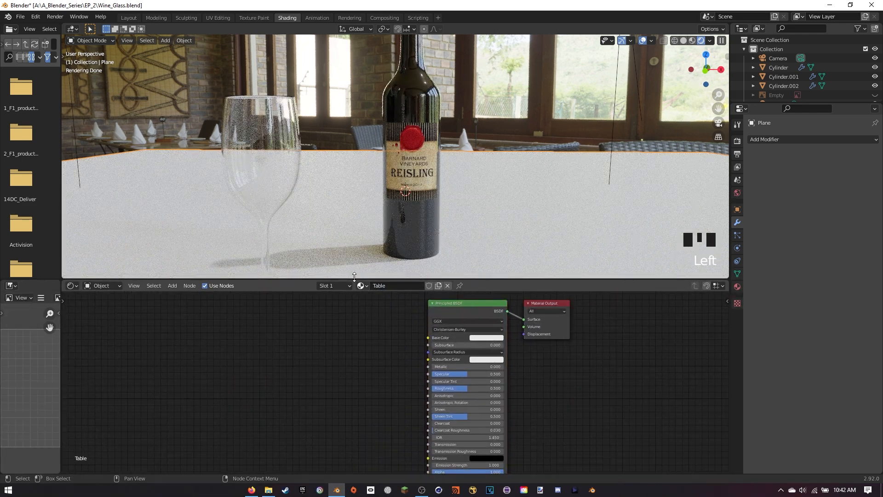
- Search the add-on preferences for "node" to check whether Node Wrangler is enabled
click(35, 17)
click(69, 150)
click(37, 131)
click(275, 65)
text(node)
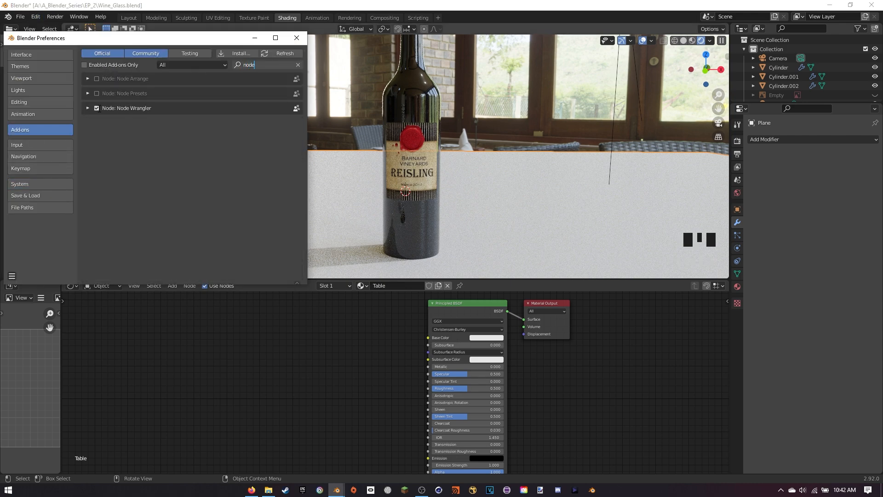
click(296, 37)
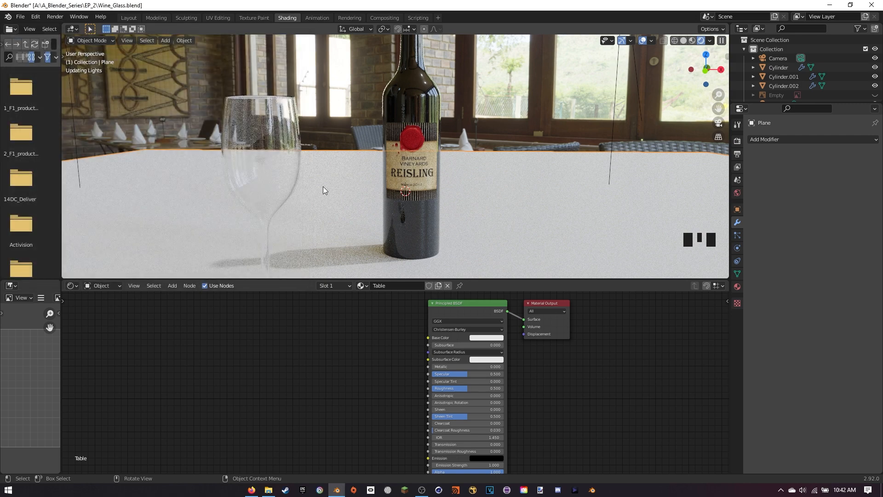
- Switch to Firefox and open the Wood category of textures on Texture Haven
click(249, 494)
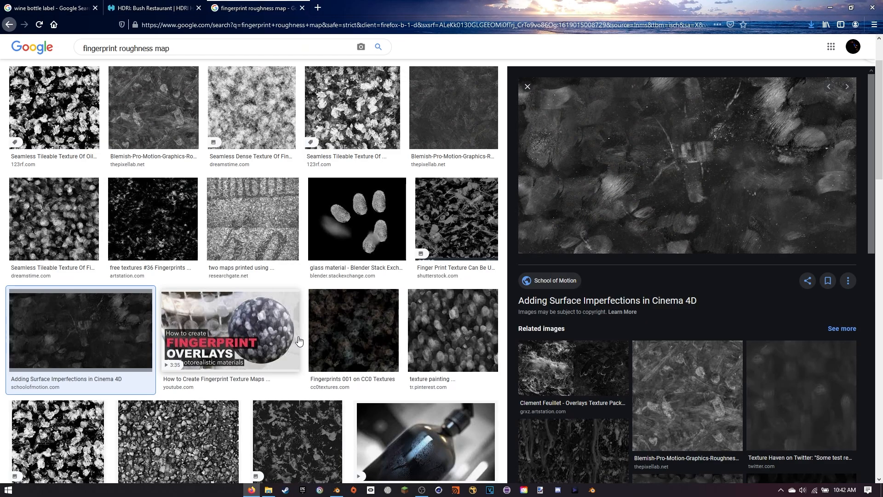
click(144, 7)
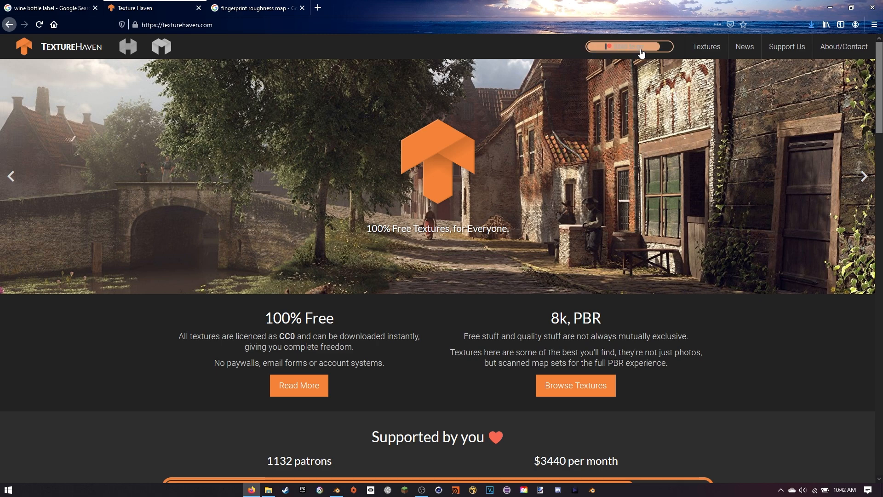
click(715, 50)
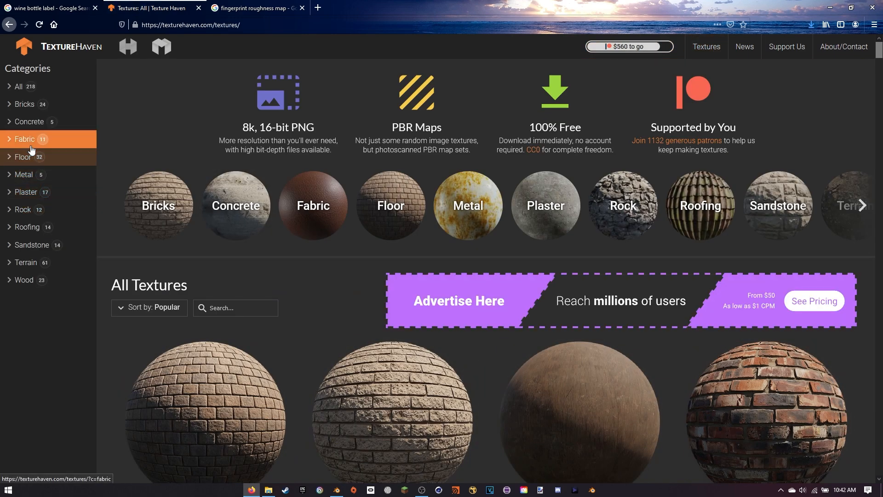
click(23, 280)
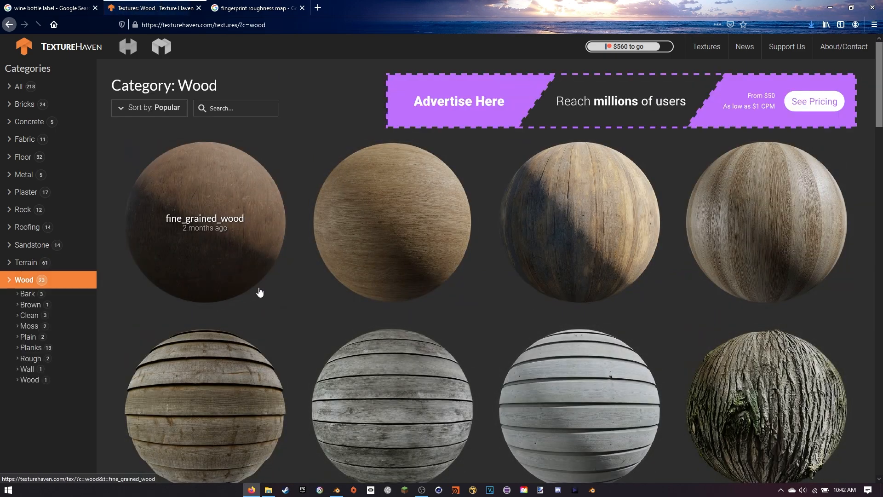
- Browse the wood textures, open fine_grained_wood and download All Maps as 4k PNG
scroll(282, 288, down, 5)
scroll(471, 256, down, 12)
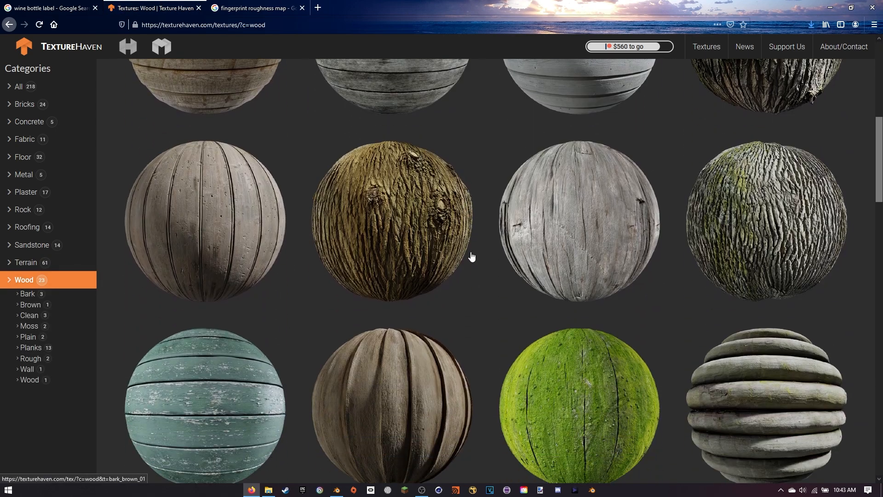
scroll(314, 166, up, 16)
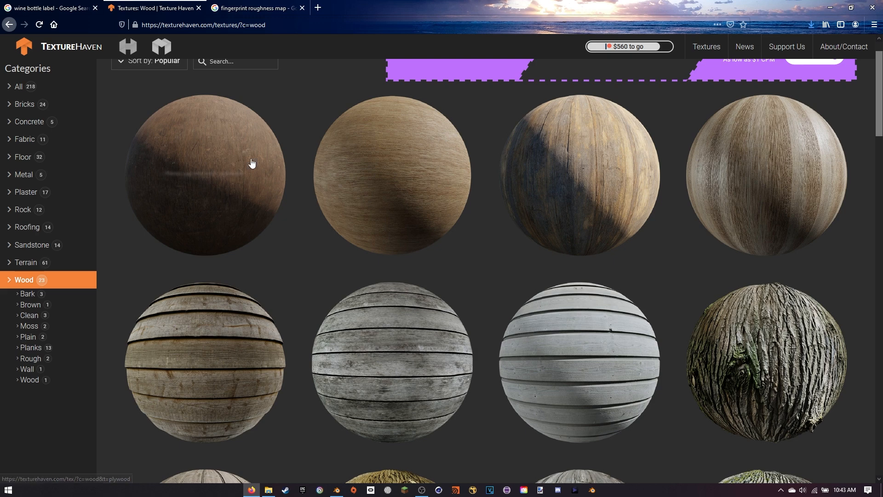
click(225, 172)
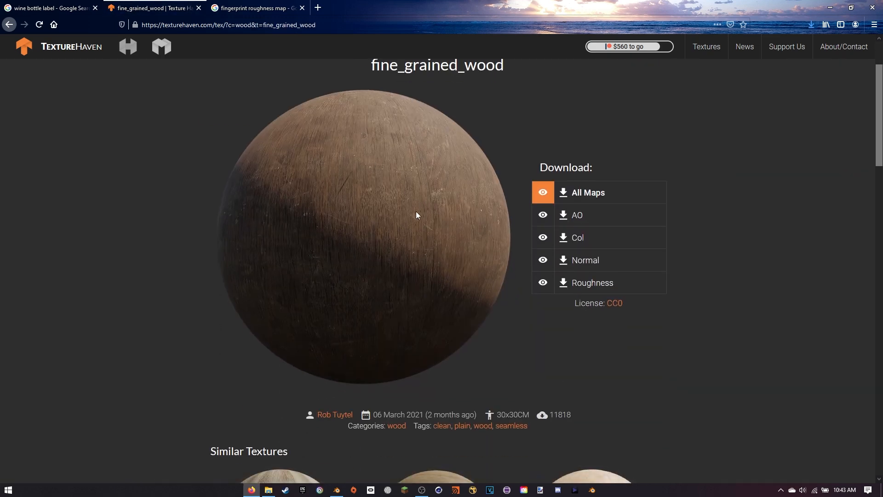
click(608, 192)
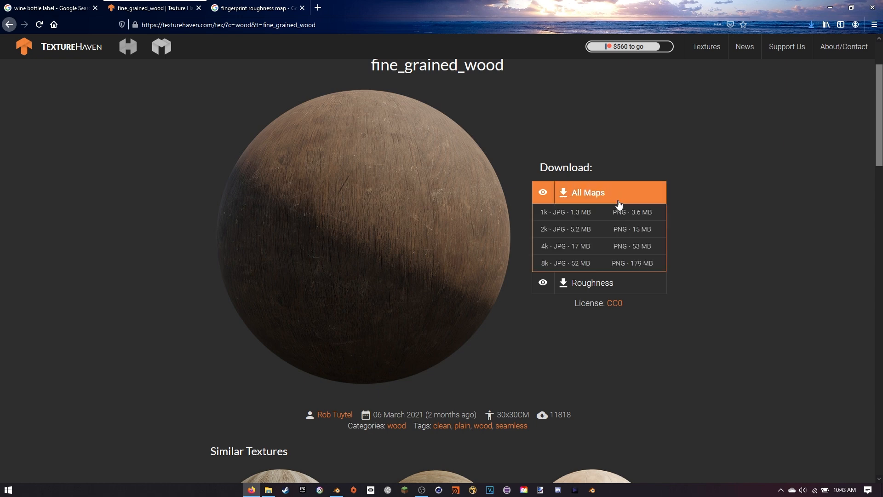
click(623, 249)
- Open the Downloads folder in a new File Explorer window and open fine_grained_wood_4k_png.zip
mouse_move(273, 493)
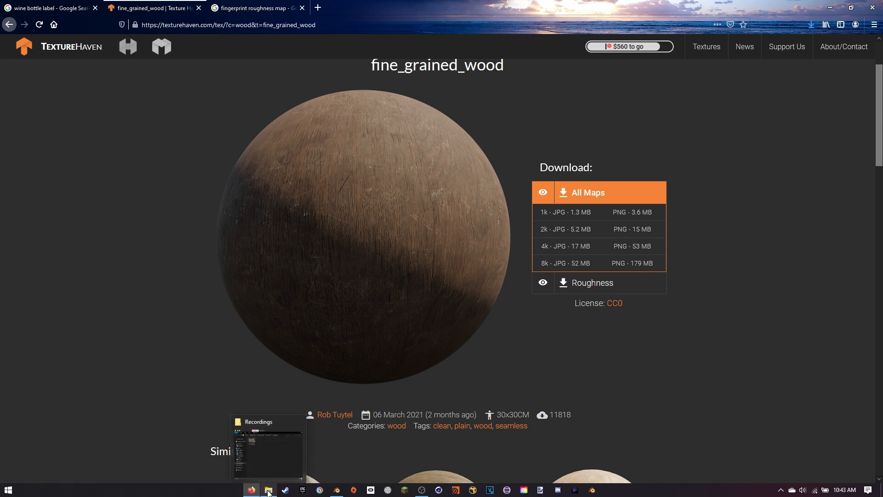
right_click(269, 491)
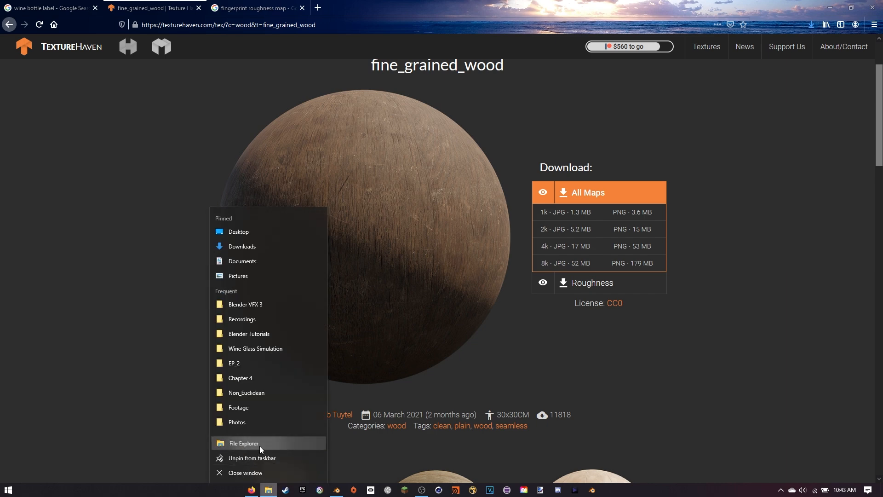
click(259, 446)
click(423, 274)
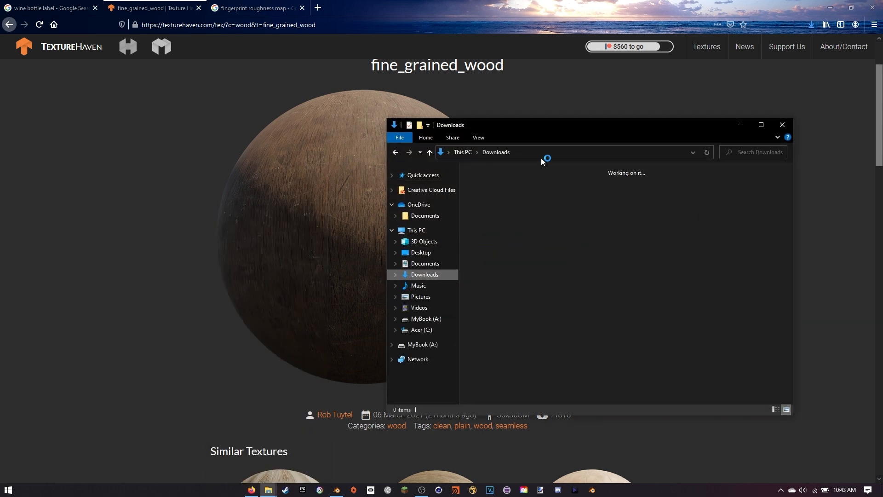
drag(544, 130, 224, 135)
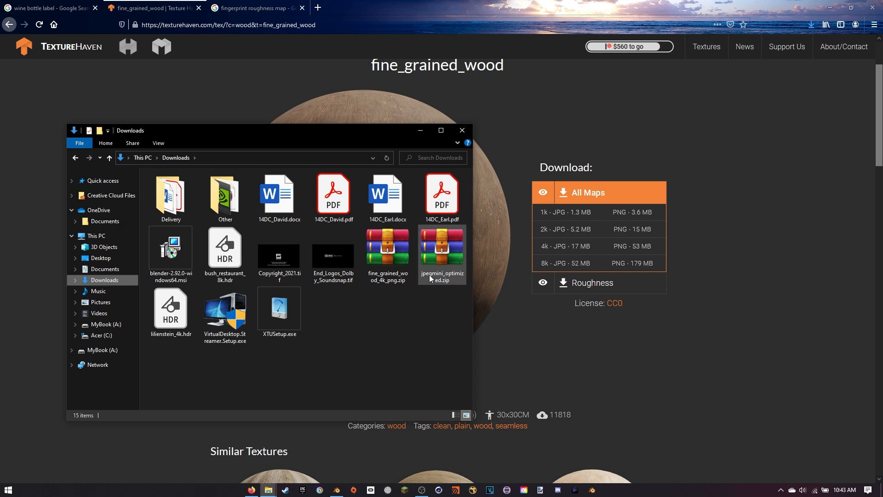
double_click(401, 276)
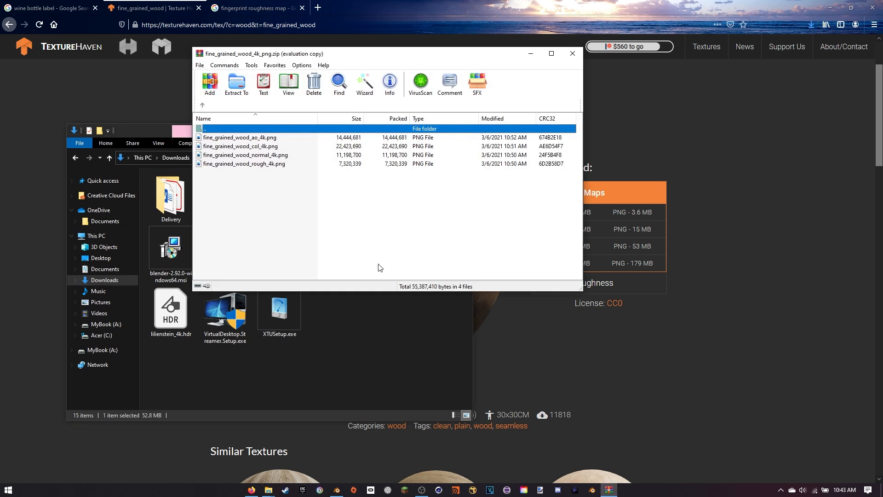
- In the Recordings File Explorer window, go up to the Blender VFX 3 folder and create a new folder named Wood
mouse_move(269, 488)
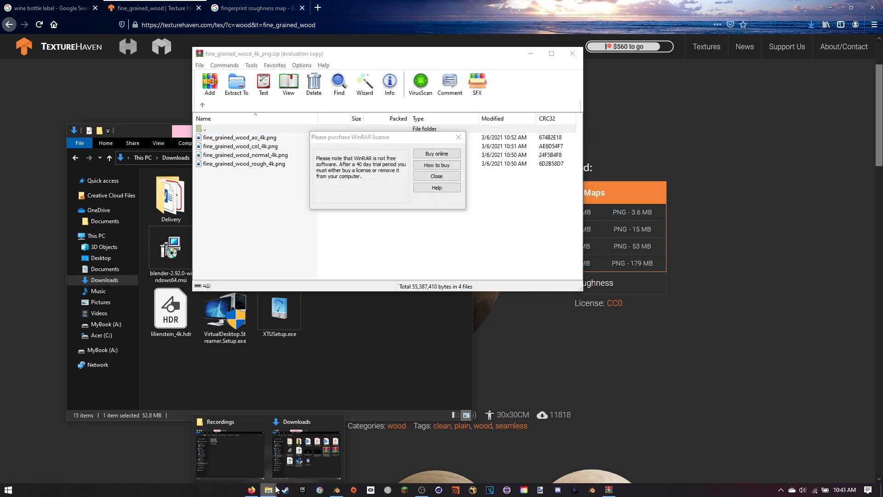
mouse_move(290, 462)
click(230, 456)
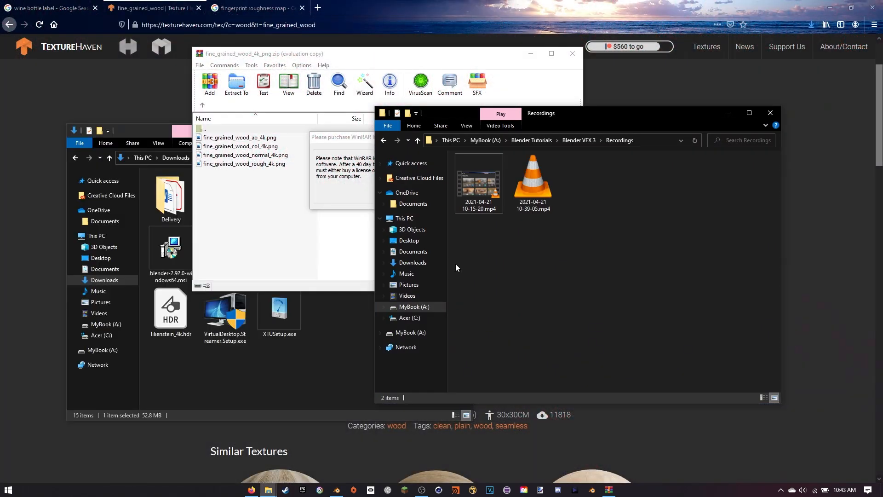
click(578, 141)
right_click(515, 283)
mouse_move(537, 396)
click(643, 290)
text(Wood)
key(Return)
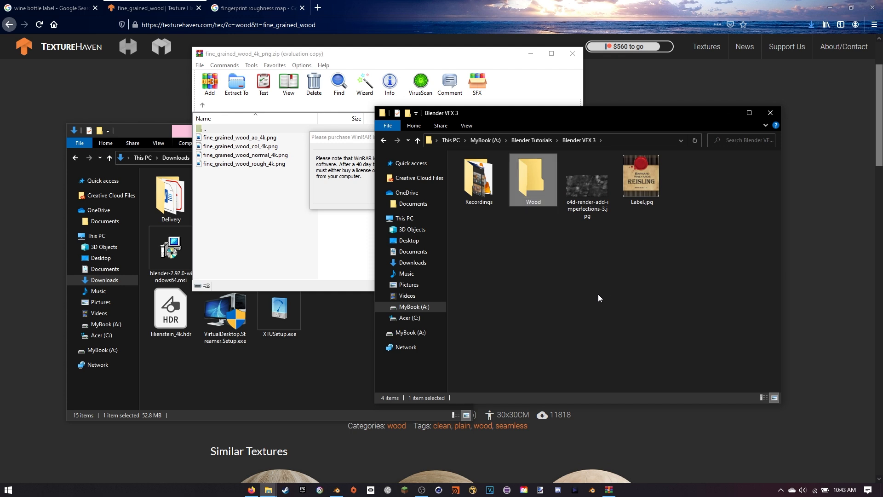
- Extract the four fine_grained_wood 4k maps from the archive into the Wood folder and close the archive
click(280, 220)
click(426, 176)
drag(221, 206, 287, 137)
drag(324, 55, 144, 87)
drag(110, 186, 525, 195)
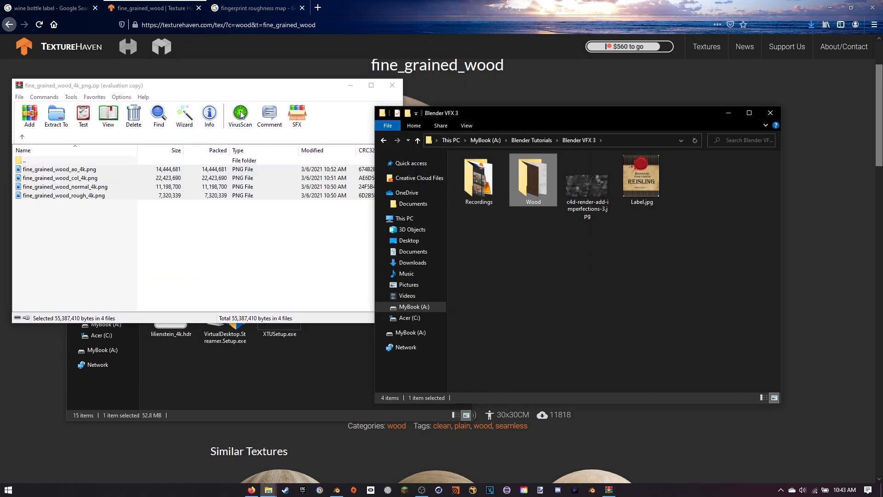
drag(231, 93, 196, 102)
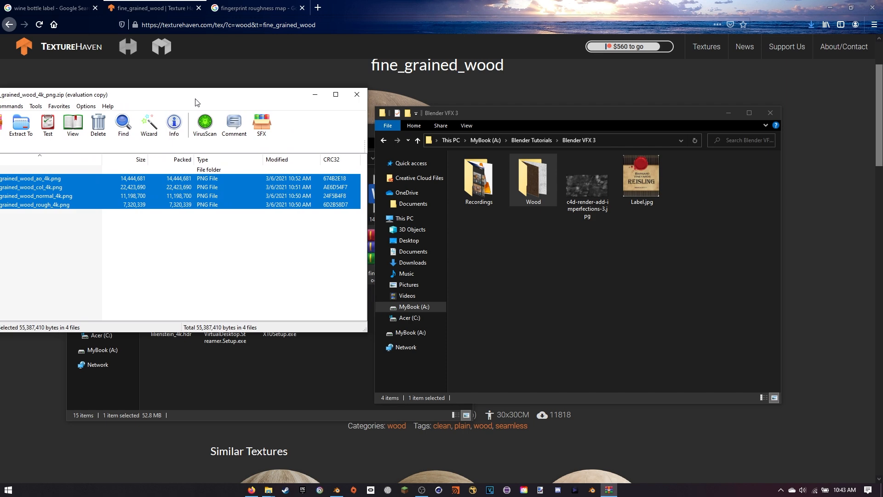
click(357, 95)
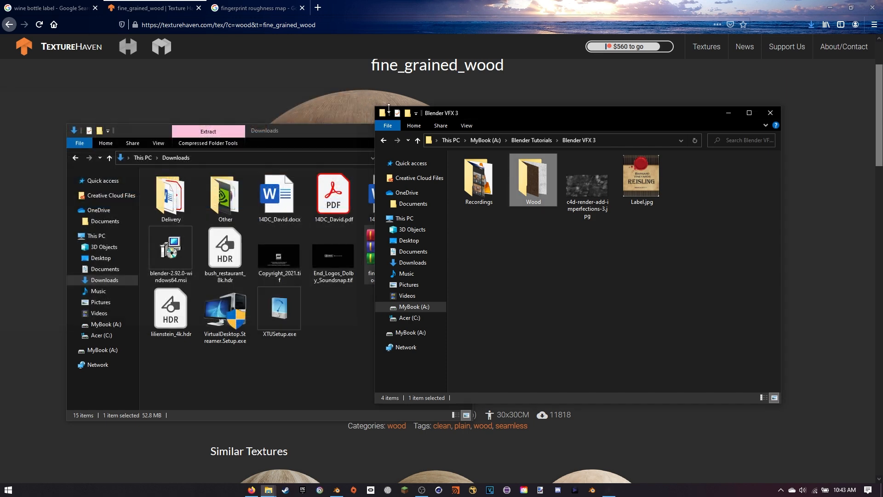
mouse_move(609, 114)
mouse_down()
mouse_move(619, 98)
mouse_move(612, 101)
mouse_up()
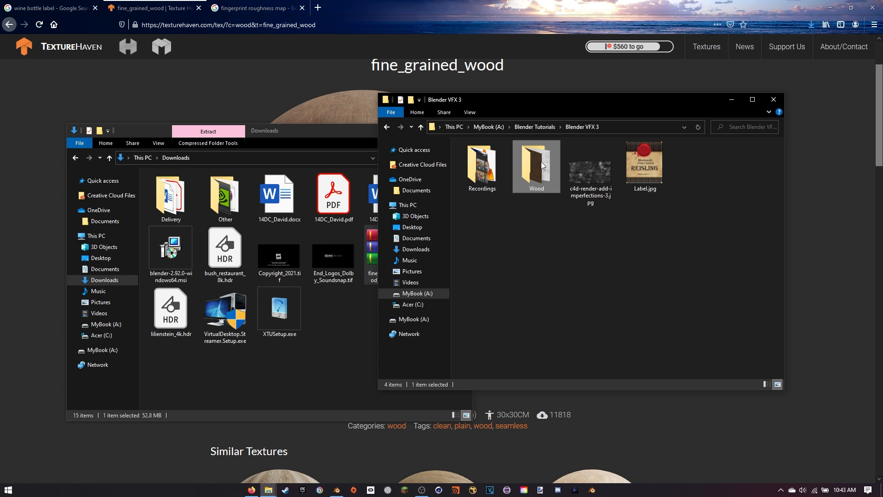
- Switch to Blender and run Principled Texture Setup on the Table material's Principled BSDF with all four fine_grained_wood maps
click(337, 490)
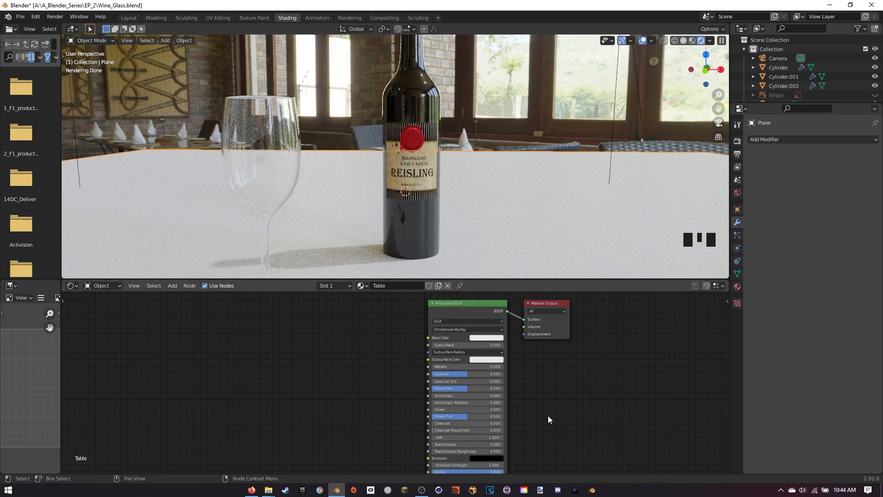
click(440, 311)
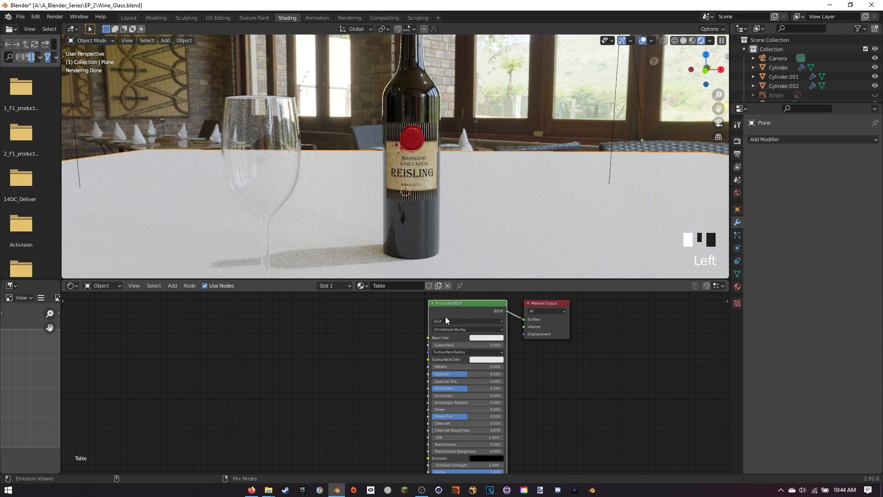
key(ctrl+shift+t)
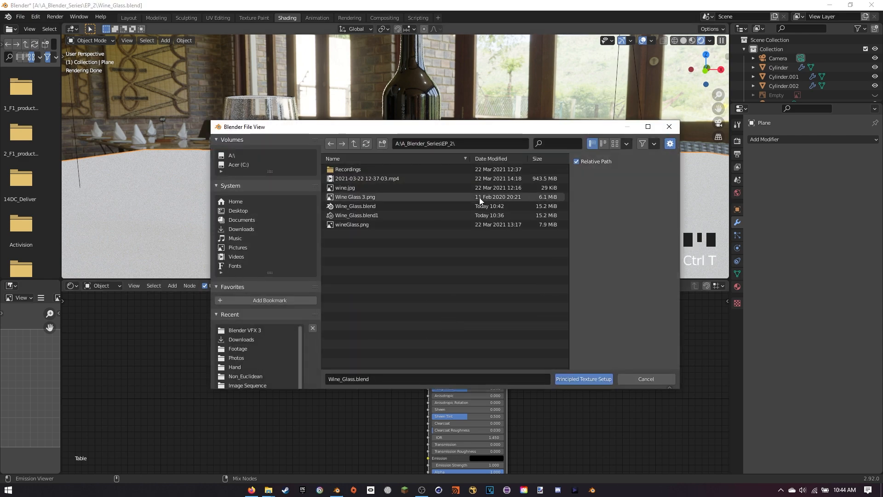
click(233, 156)
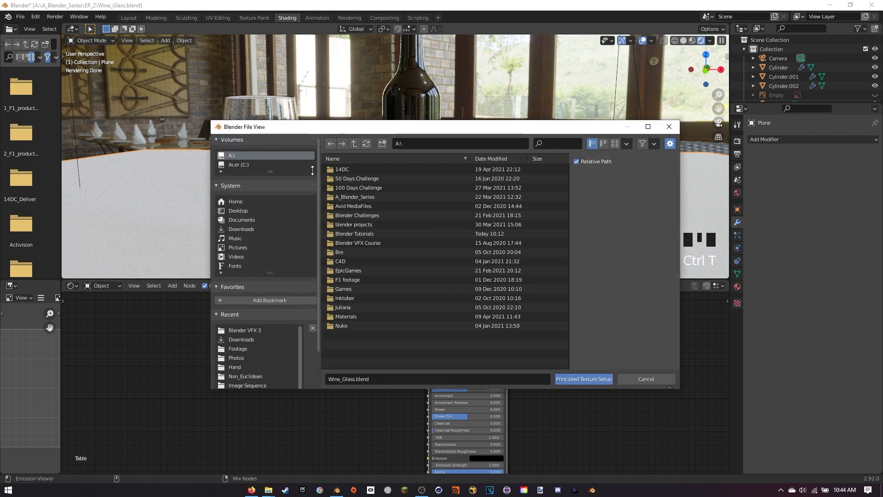
click(375, 235)
double_click(375, 237)
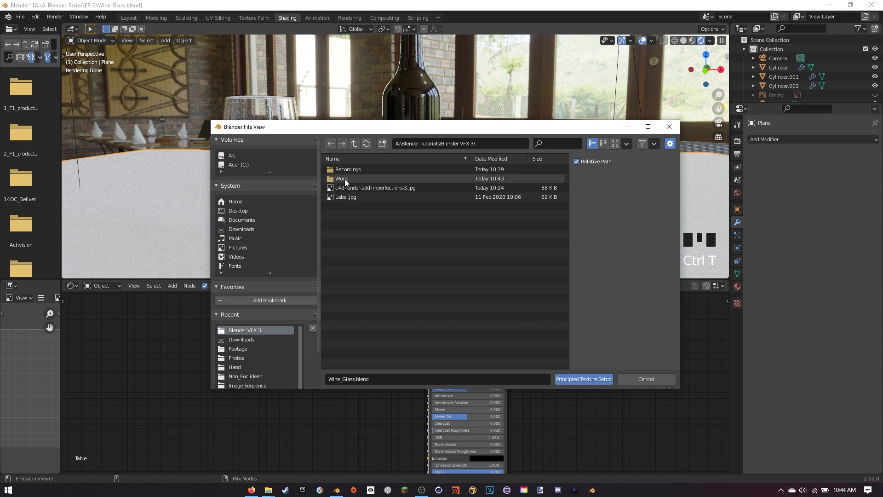
double_click(344, 179)
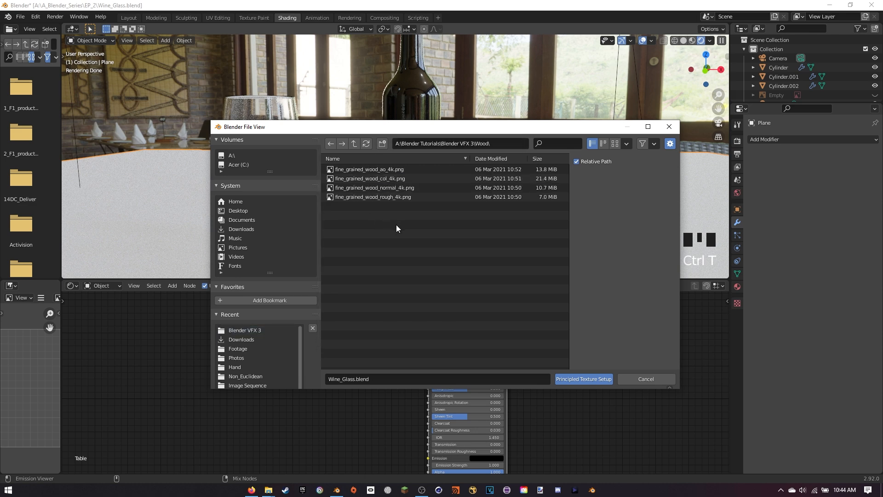
drag(391, 224, 414, 173)
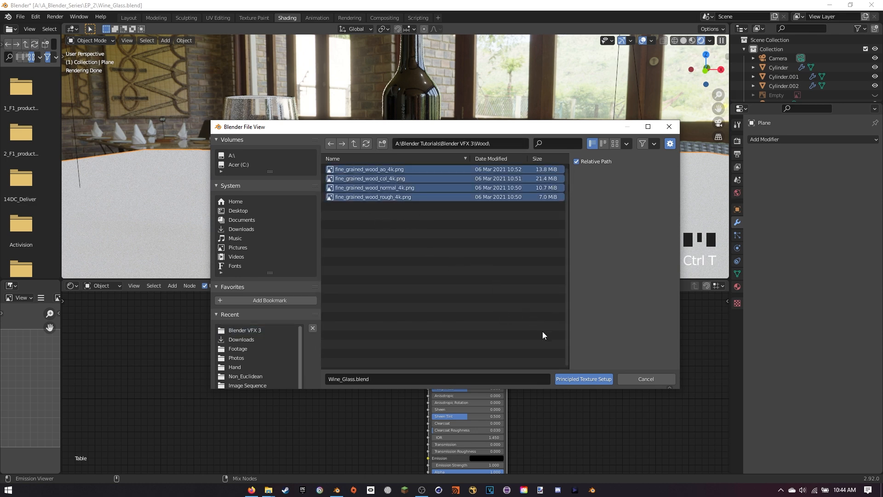
click(583, 379)
key(g)
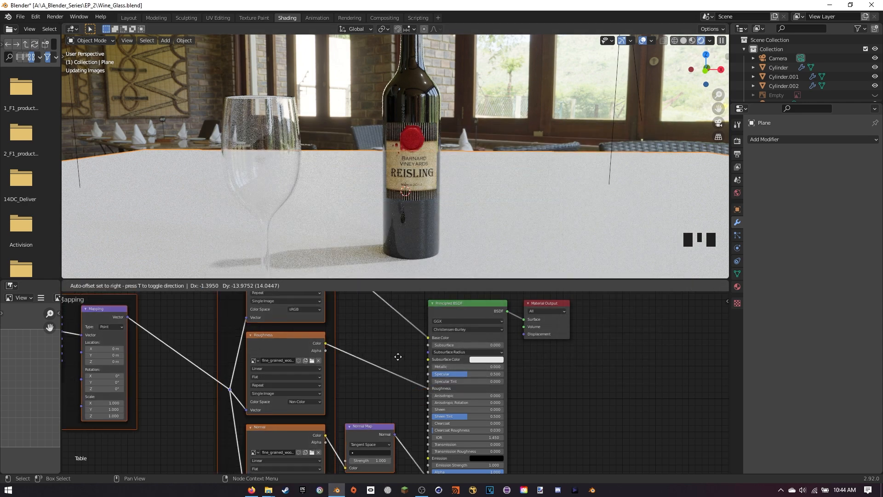
click(386, 374)
- Check the wood texture on the table, then delete the Normal Map node from the Table material
scroll(386, 372, down, 7)
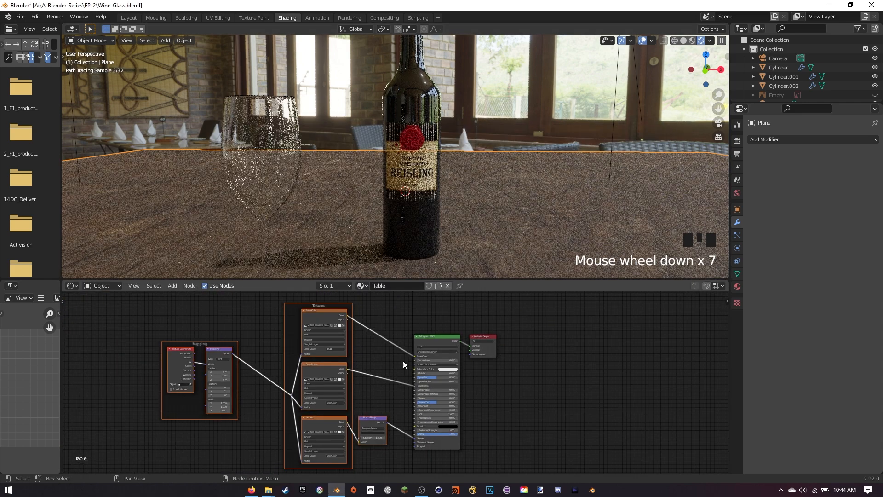
middle_drag(490, 211, 515, 266)
scroll(488, 241, down, 8)
scroll(519, 262, up, 4)
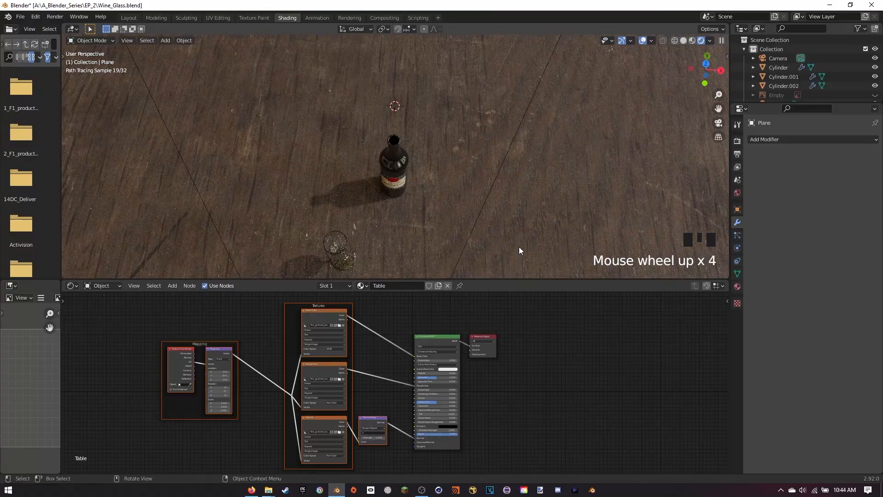
scroll(520, 230, up, 3)
middle_drag(522, 230, 563, 157)
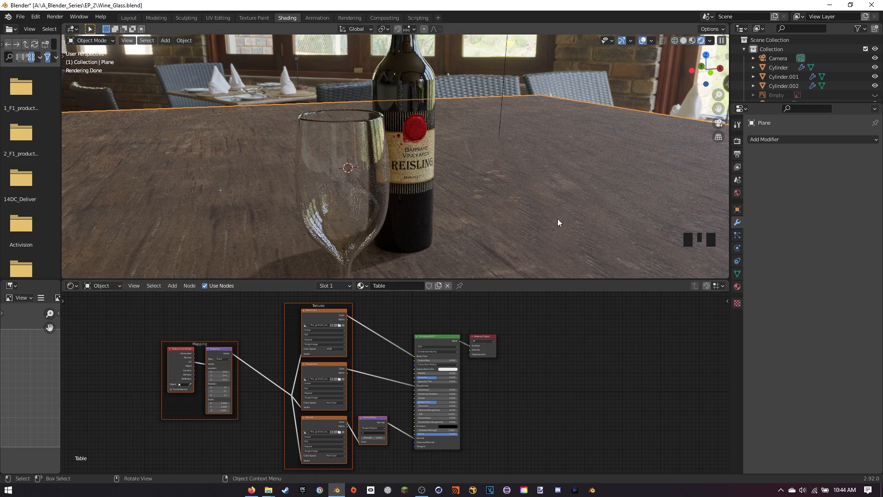
scroll(529, 405, up, 5)
middle_drag(556, 407, 637, 293)
click(467, 386)
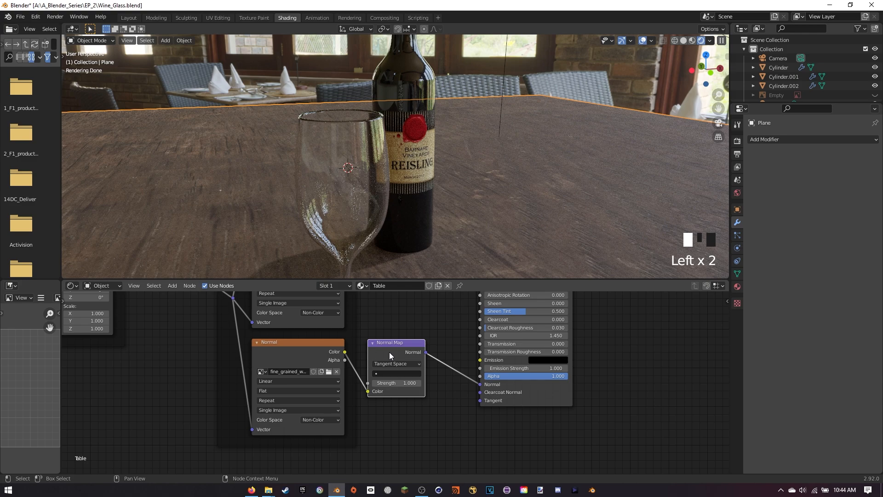
key(Delete)
- Add a Bump node, link the Normal texture's Color to Height and its output to the Principled BSDF's Normal, and lower its strength
key(shift+a)
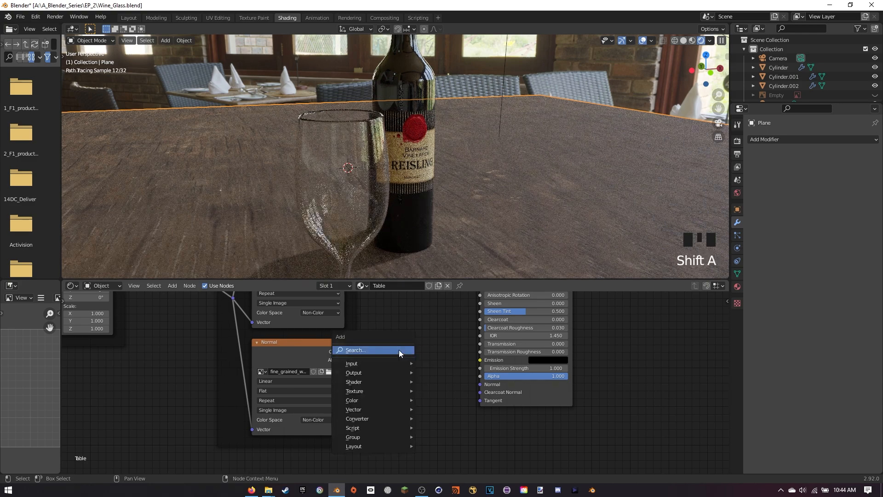
click(399, 350)
text(bump)
key(Return)
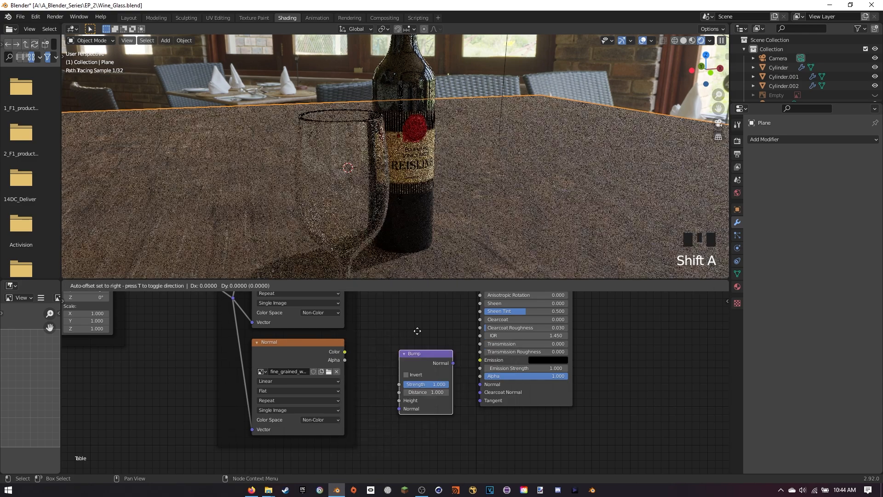
click(404, 319)
drag(350, 354, 392, 387)
drag(442, 357, 424, 358)
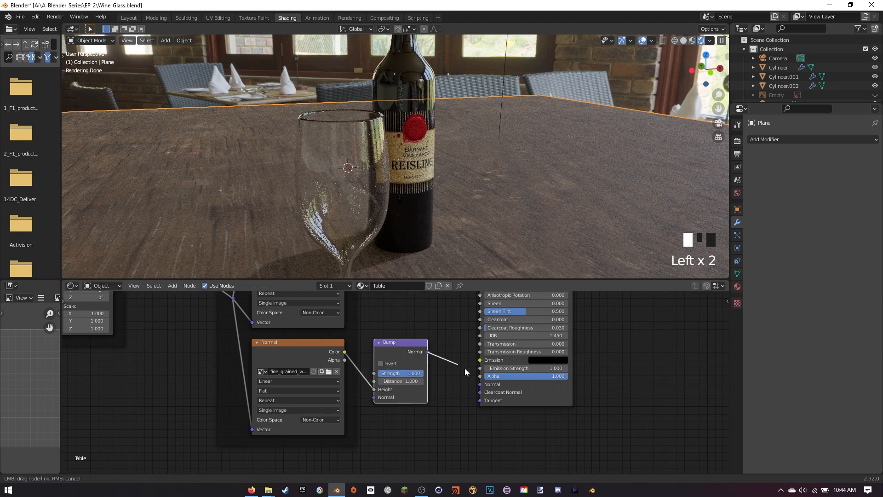
drag(488, 390, 487, 389)
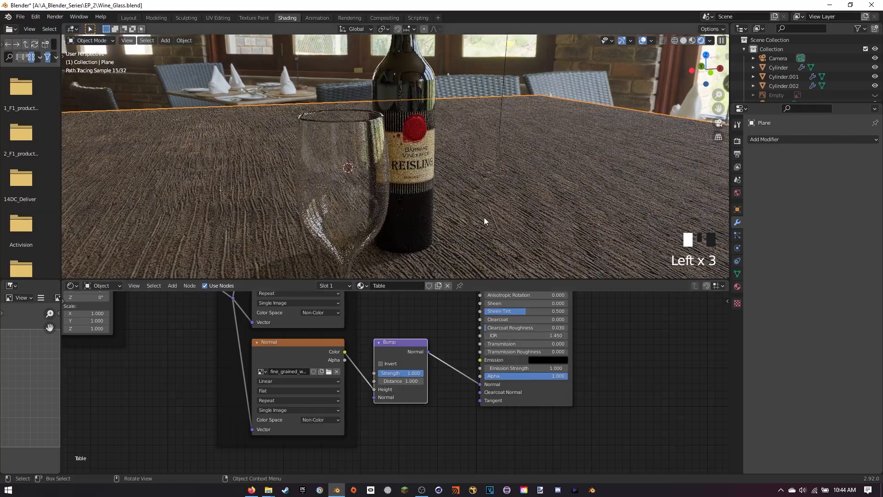
drag(422, 373, 400, 373)
- Insert a ColorRamp between the Roughness texture and the Principled BSDF's Roughness, and move its black stop to 0.218
shift+middle_drag(413, 324, 450, 445)
key(shift+a)
text(color)
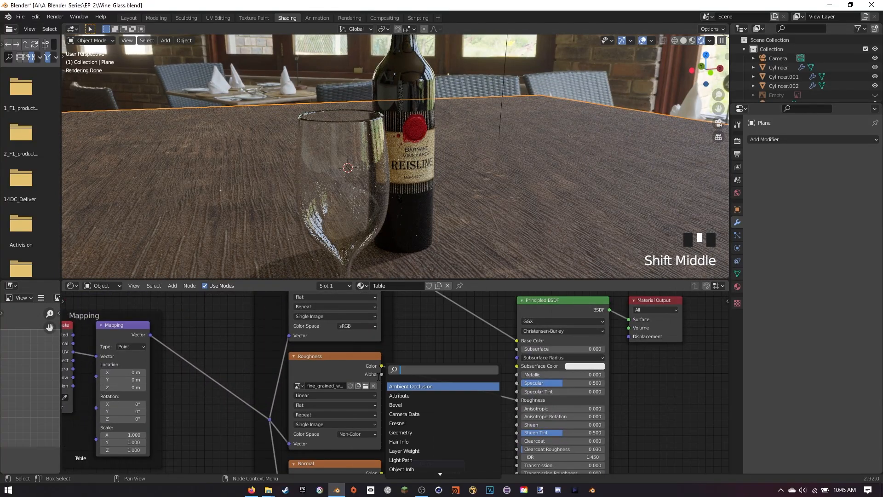
click(416, 396)
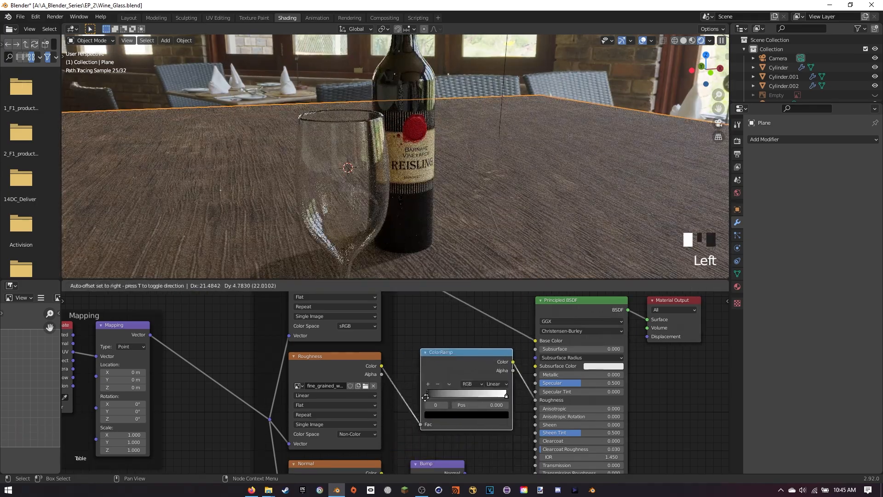
click(420, 399)
drag(420, 399, 439, 398)
shift+middle_drag(440, 343, 465, 363)
drag(458, 378, 448, 398)
middle_drag(464, 335, 487, 313)
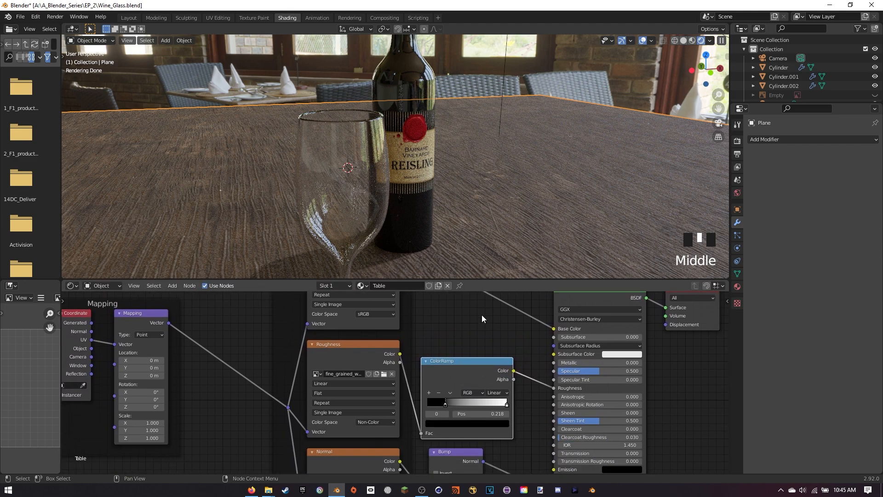
- Preview the ColorRamp output on the table, flip the ramp and set its white stop to position 0.841
ctrl+shift+click(368, 356)
ctrl+shift+click(368, 355)
drag(463, 389, 471, 388)
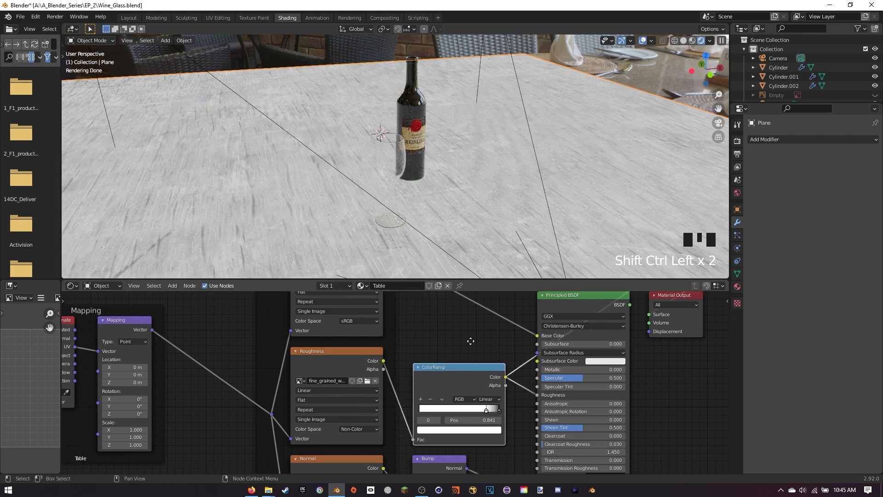
- Connect the ColorRamp's Color to the Principled BSDF's Specular input and restore the Principled BSDF as the material's surface output
middle_drag(470, 340, 394, 347)
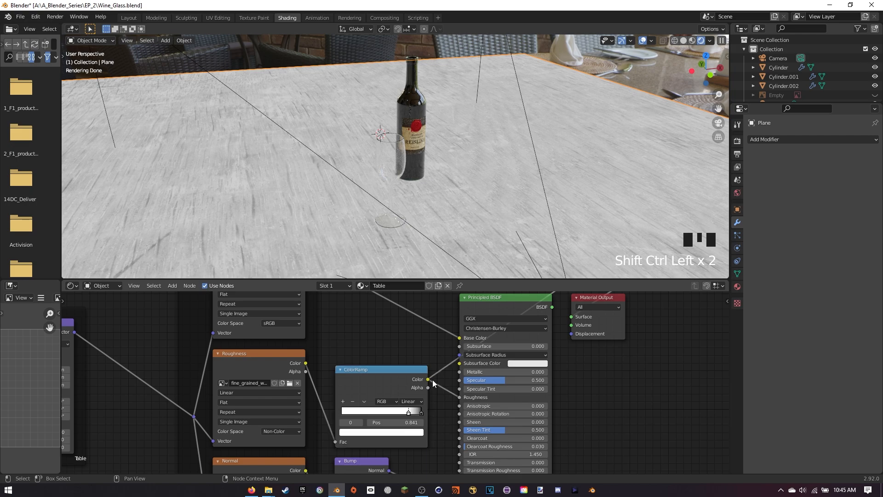
drag(461, 384, 460, 381)
middle_drag(501, 345, 478, 376)
ctrl+shift+click(495, 341)
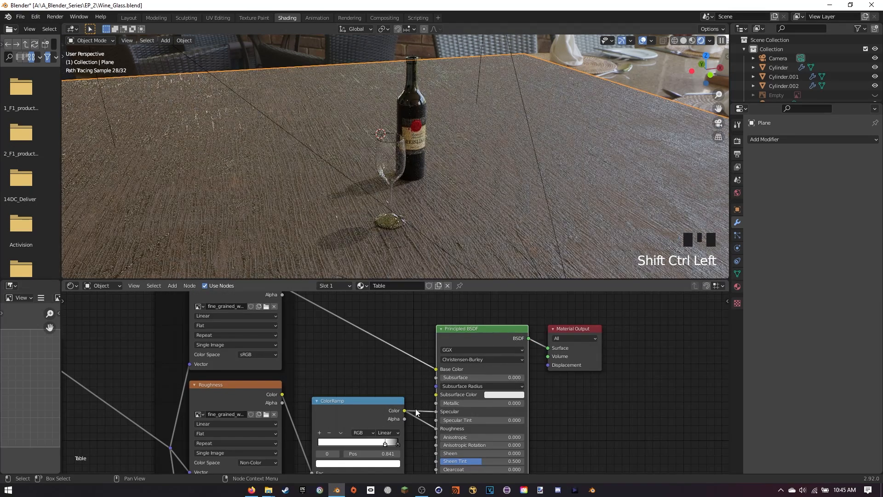
mouse_move(435, 411)
mouse_down()
mouse_move(418, 412)
mouse_move(436, 412)
mouse_up()
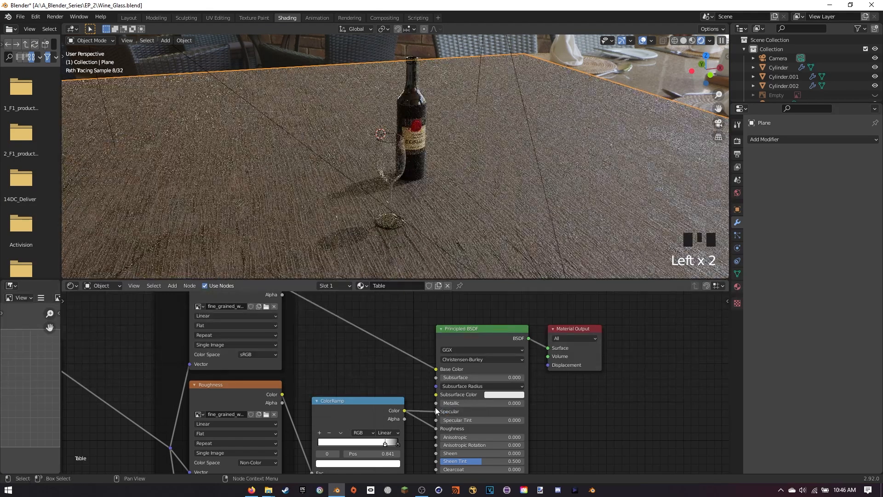
- Switch to the camera view and examine the table surface around the wine glass base and bottle
scroll(472, 222, up, 4)
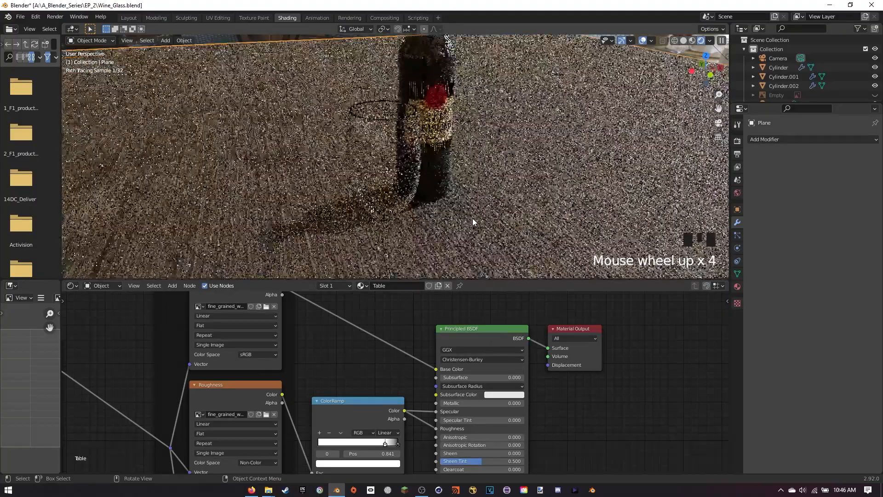
key(KP_0)
scroll(475, 230, up, 1)
shift+middle_drag(475, 242, 459, 164)
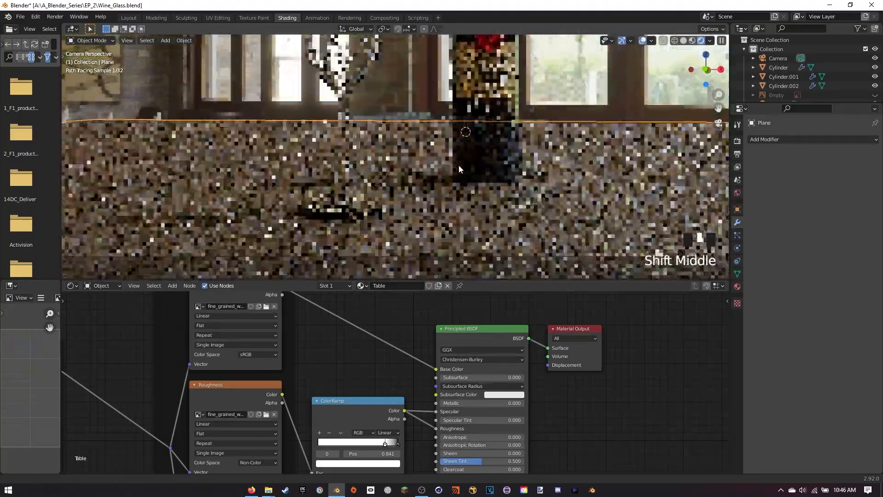
scroll(460, 166, up, 2)
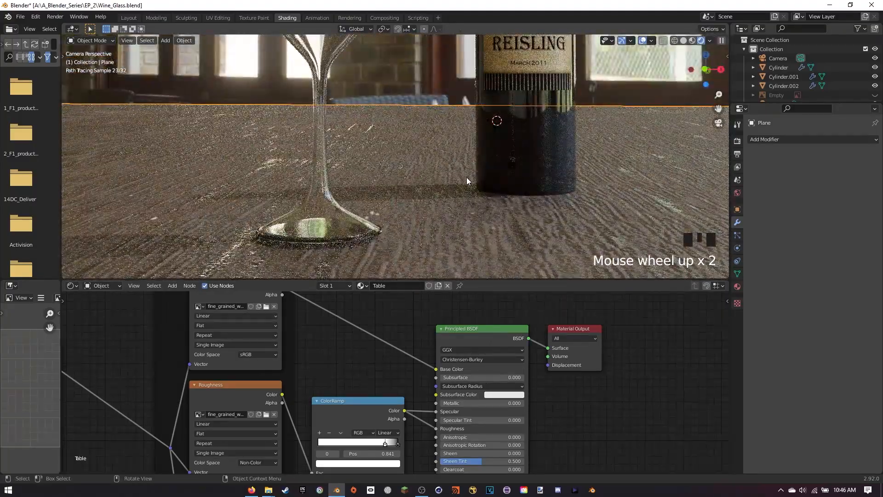
scroll(555, 173, down, 6)
- Add a Value node beneath the Texture Coordinate node in the Table material
shift+middle_drag(363, 345, 2, 358)
shift+middle_drag(589, 368, 339, 387)
shift+middle_drag(465, 403, 328, 391)
scroll(328, 391, up, 2)
key(shift+a)
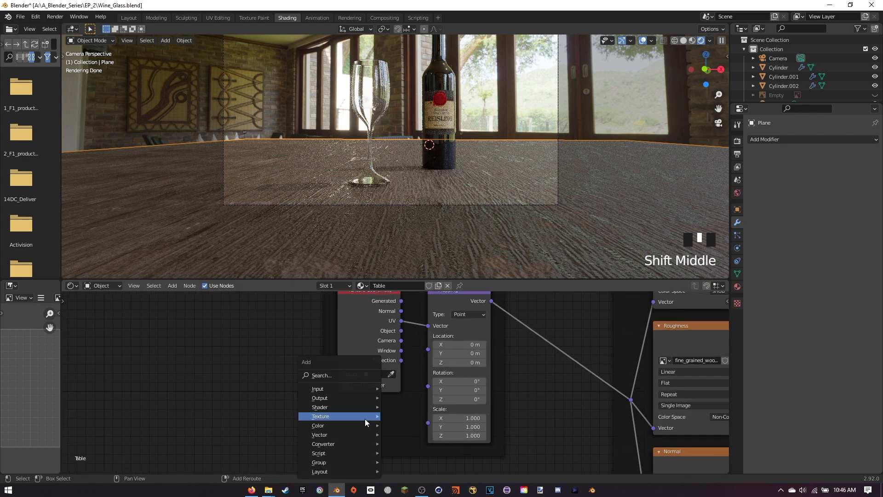
click(330, 376)
text(valu)
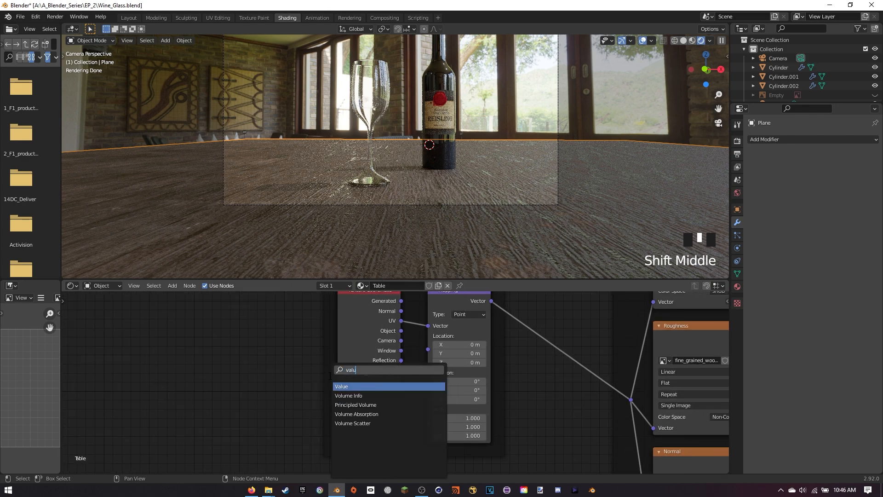
click(343, 386)
click(347, 412)
- Connect the Value node to the Mapping node's Scale, set it to 2.300, and check the wood grain on the table
drag(395, 423, 433, 425)
drag(370, 437, 412, 438)
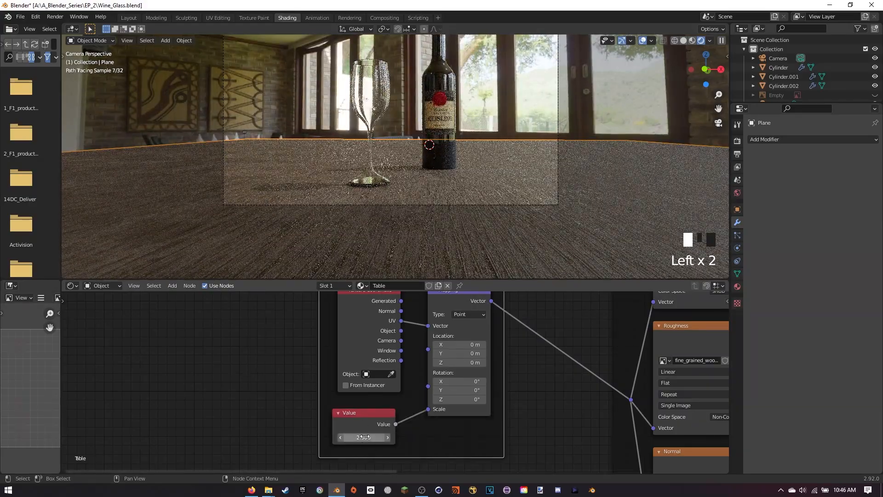
scroll(409, 224, up, 4)
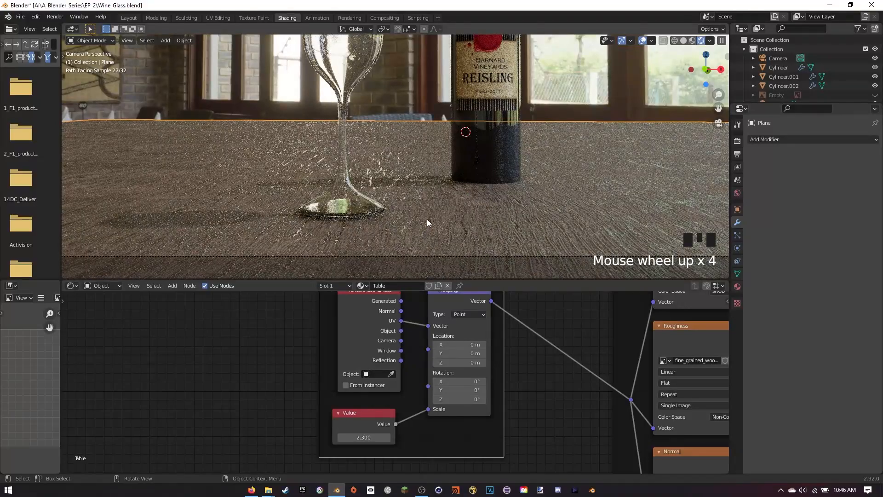
scroll(512, 167, down, 4)
click(512, 121)
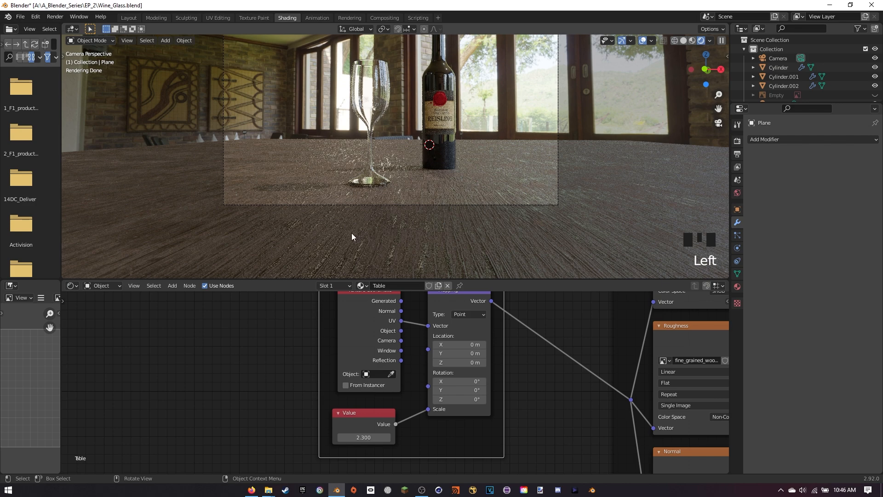
middle_drag(562, 298, 224, 342)
scroll(225, 342, down, 8)
middle_drag(487, 353, 127, 395)
middle_drag(414, 307, 360, 349)
scroll(360, 351, up, 1)
scroll(360, 349, up, 2)
click(312, 181)
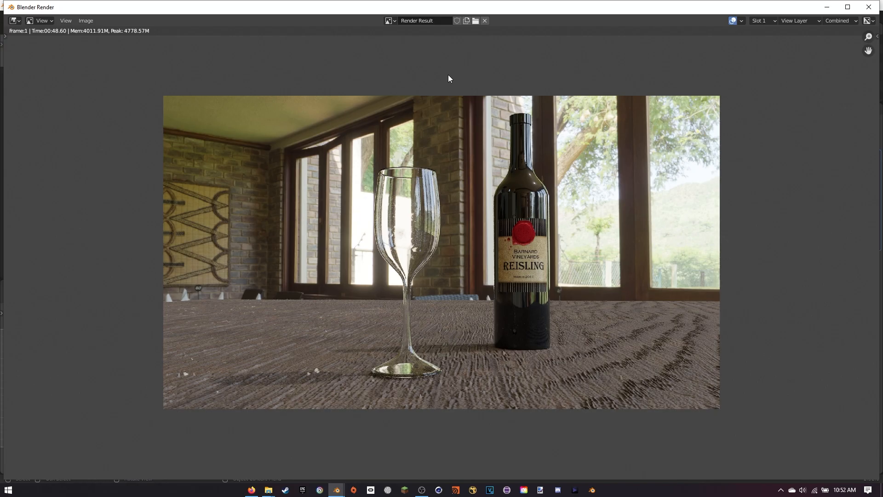
- Examine the wine glass, bottle label and table surface up close in the rendered image, and close the render window
scroll(474, 145, up, 1)
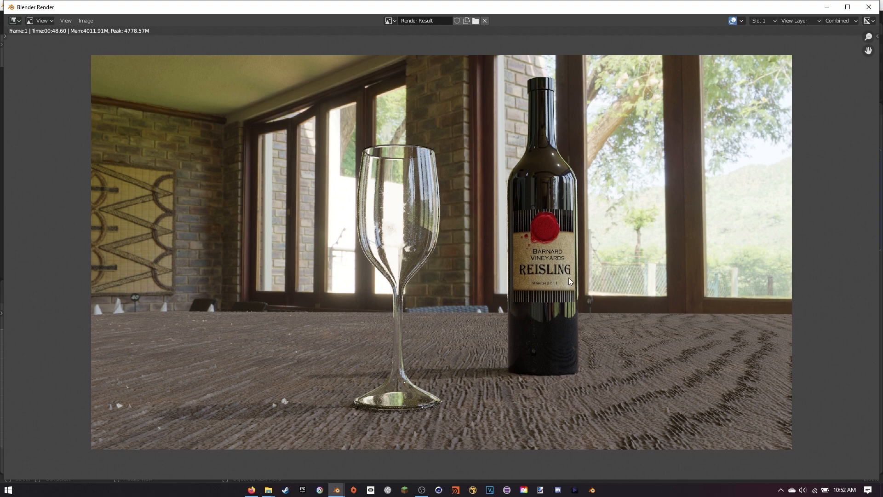
scroll(568, 278, up, 4)
middle_drag(755, 251, 646, 244)
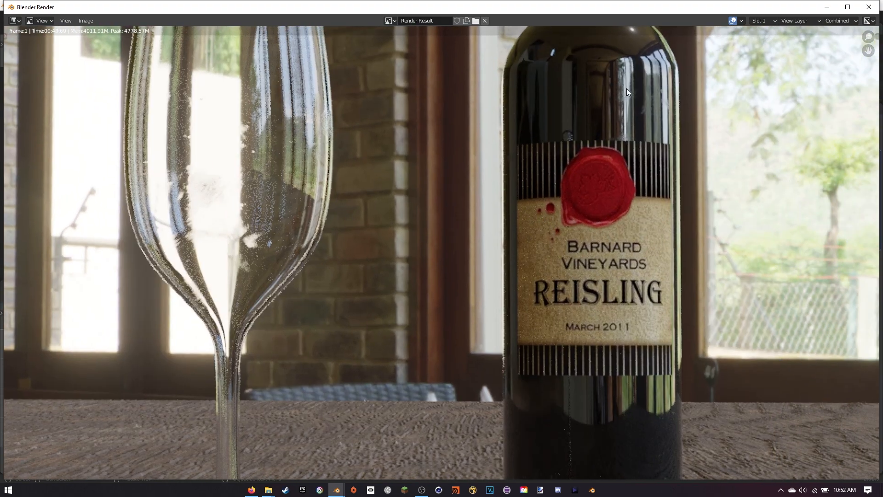
scroll(649, 107, down, 1)
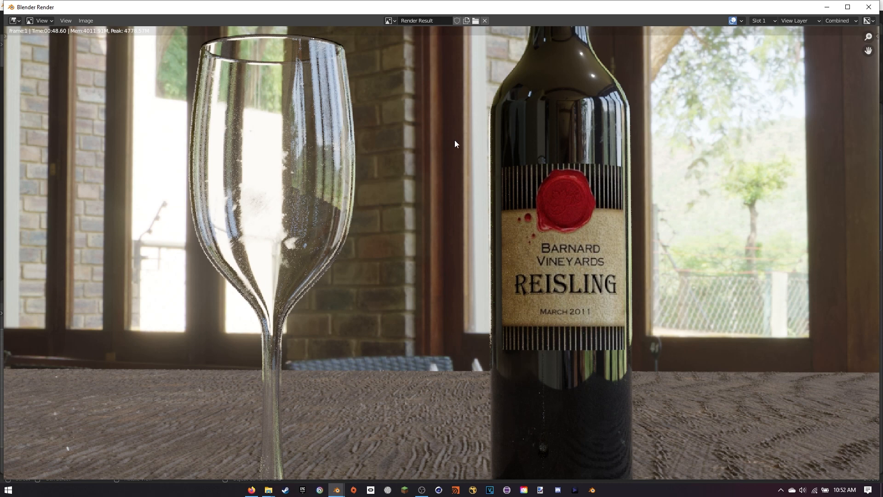
middle_drag(402, 179, 468, 165)
scroll(313, 229, down, 3)
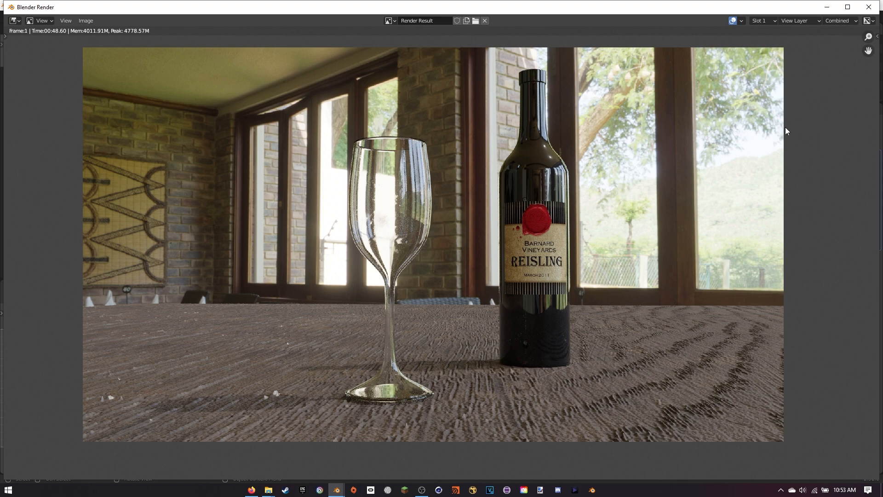
click(868, 7)
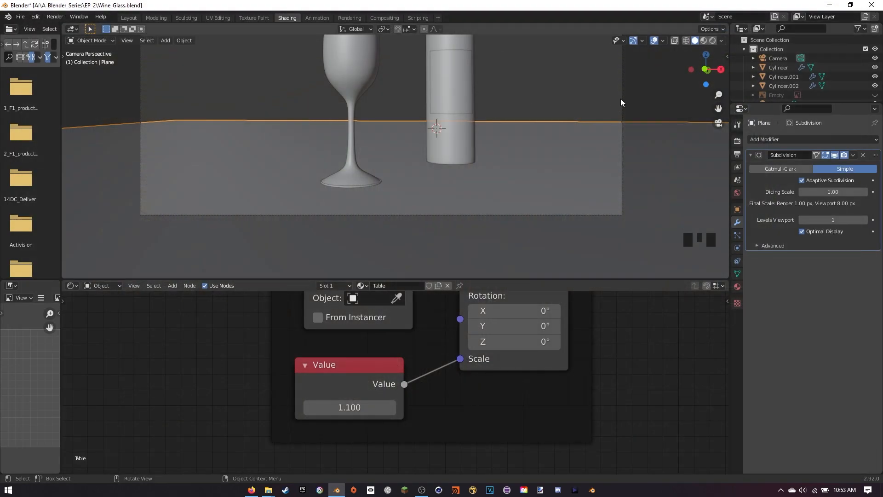
- Select the camera, show its data properties, and display the camera view with Rendered shading
click(622, 107)
click(737, 248)
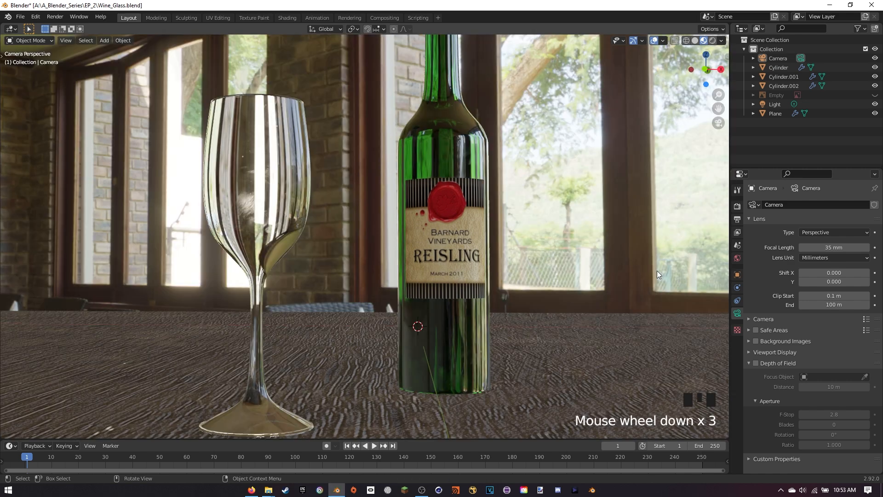
scroll(664, 248, down, 2)
scroll(663, 247, down, 1)
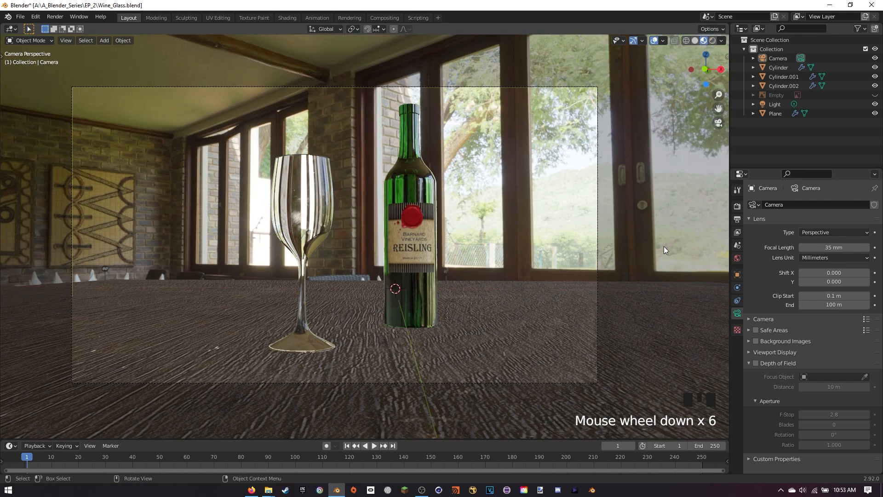
scroll(561, 255, up, 1)
shift+middle_drag(486, 213, 505, 222)
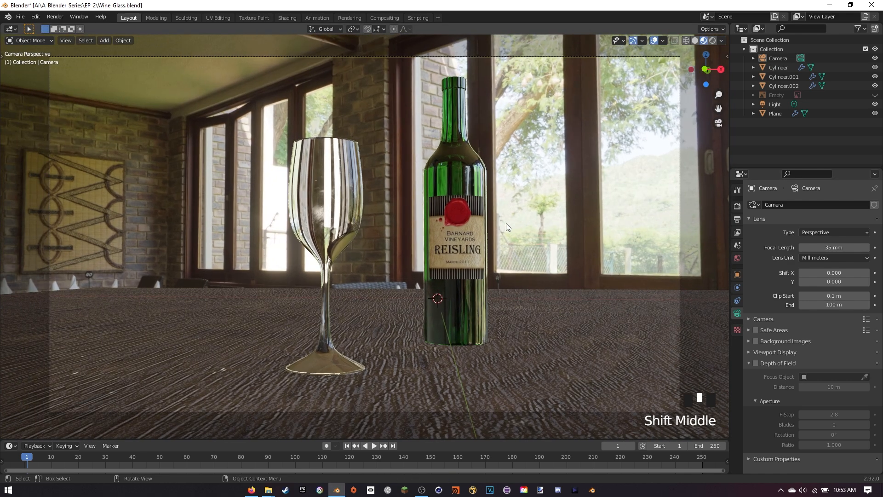
key(z)
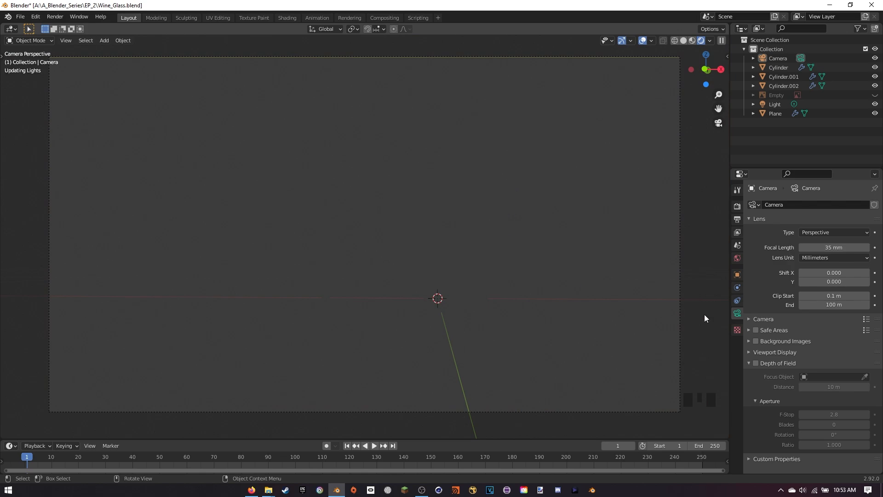
scroll(616, 288, up, 2)
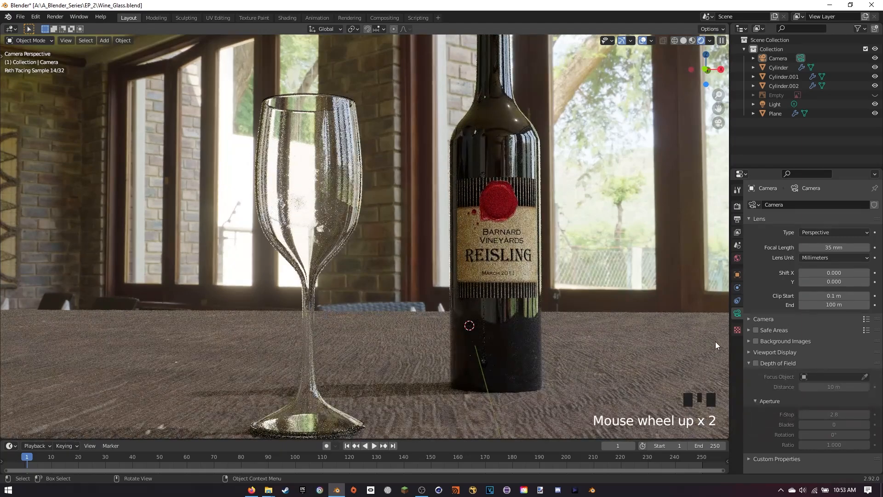
scroll(645, 335, down, 1)
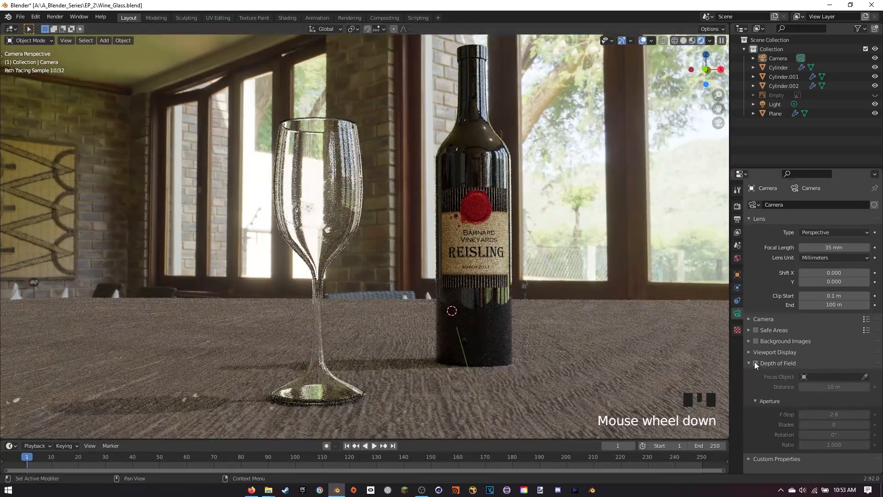
- Enable the camera's Depth of Field and pick the wine glass as the focus object
click(755, 363)
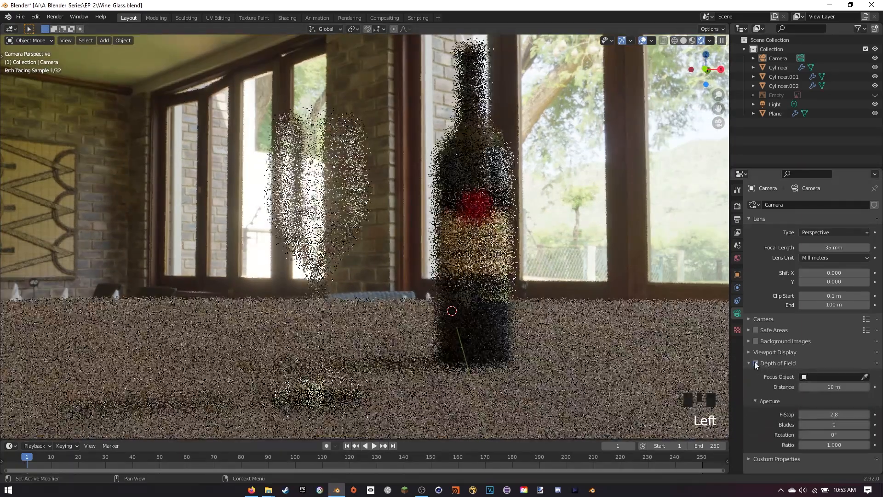
click(864, 377)
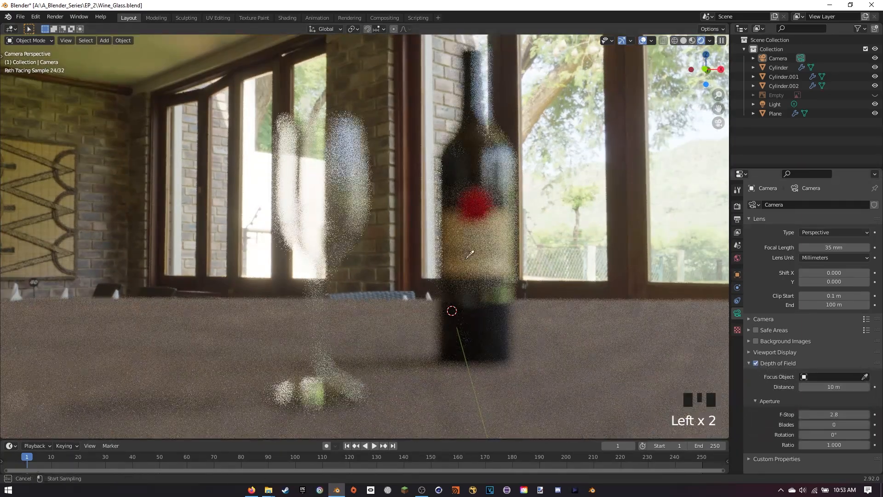
click(323, 170)
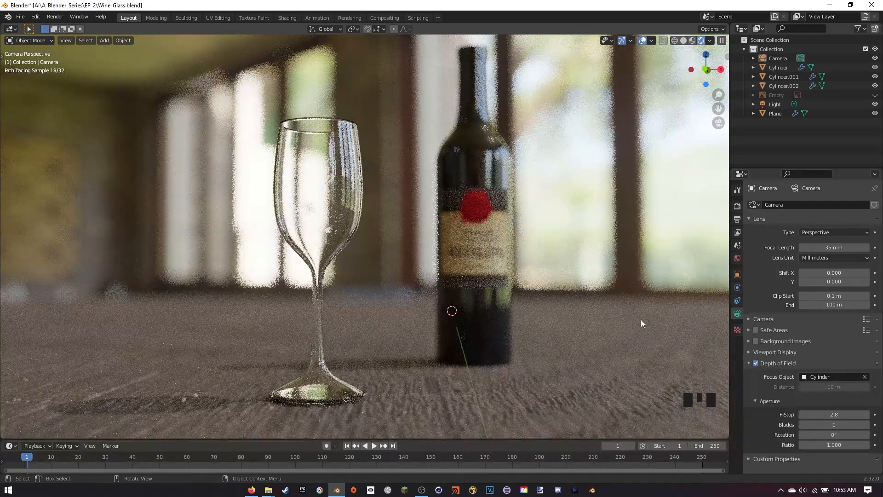
- Set the camera's aperture F-Stop to 16.0 to reduce the blur on the bottle and background
shift+middle_drag(556, 313, 614, 316)
shift+middle_drag(506, 197, 519, 191)
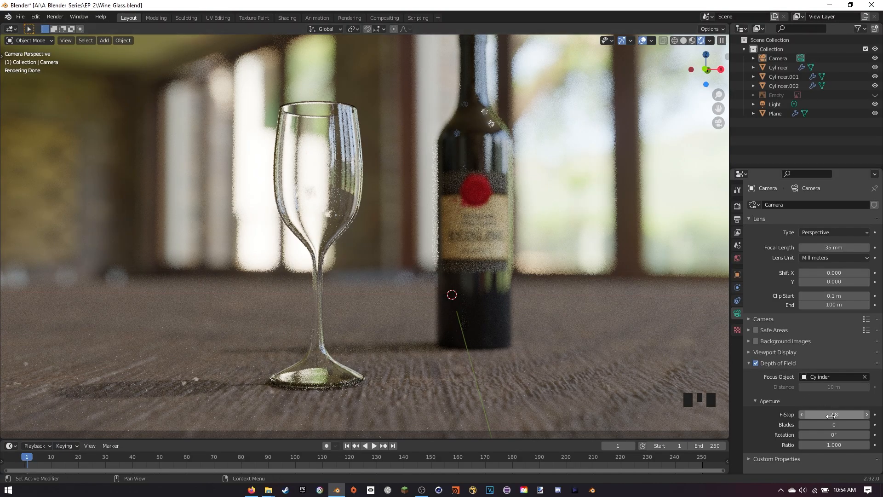
drag(834, 414, 867, 415)
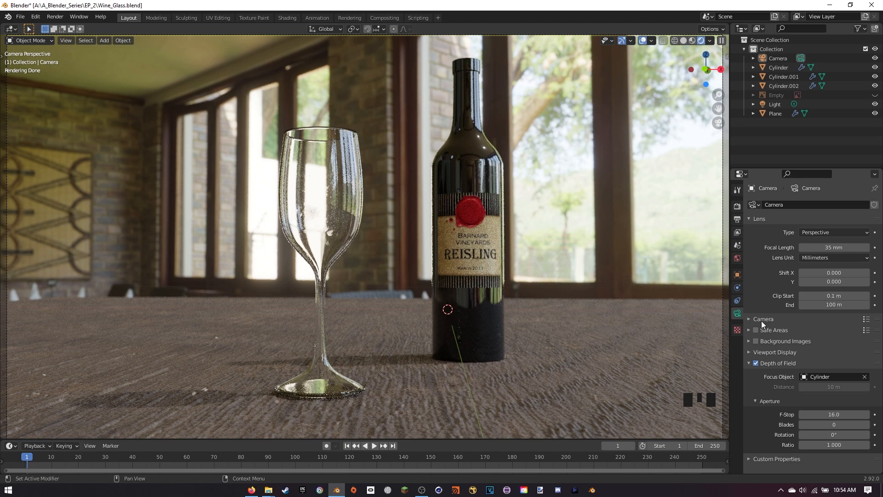
scroll(772, 275, down, 1)
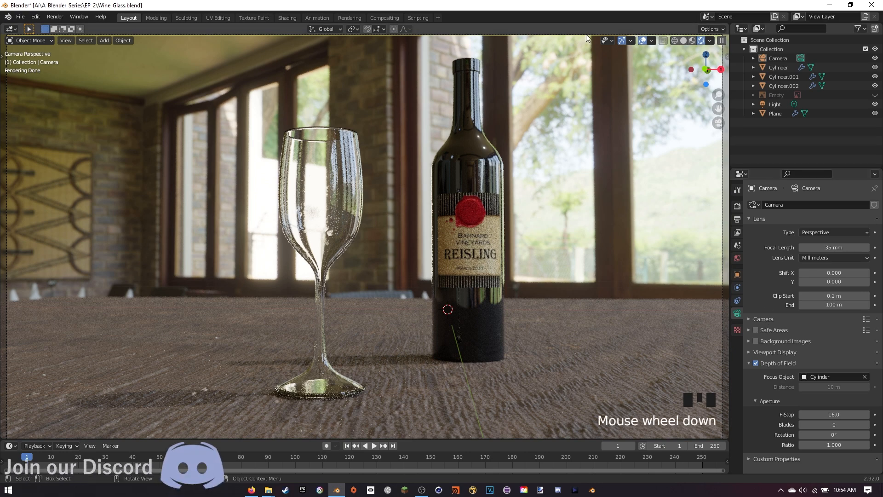
- Switch to the Compositing workspace, enable Use Nodes, and move the Render Layers node away from the Composite node
click(390, 17)
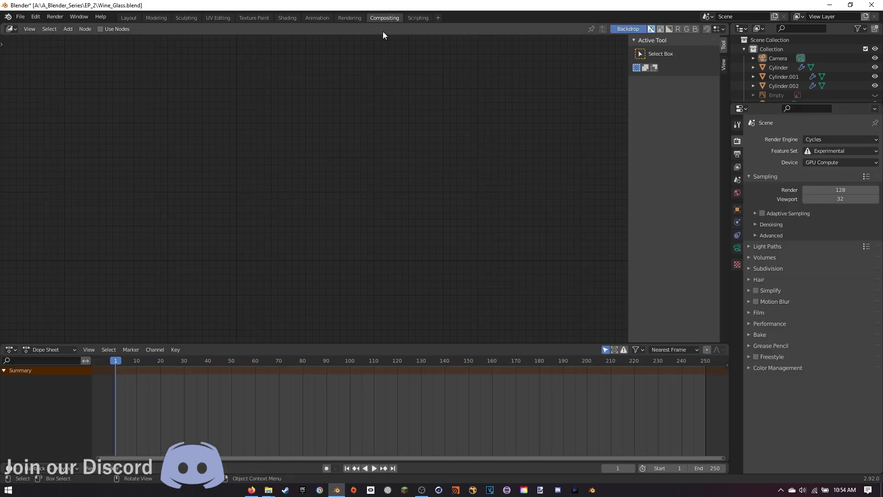
click(104, 30)
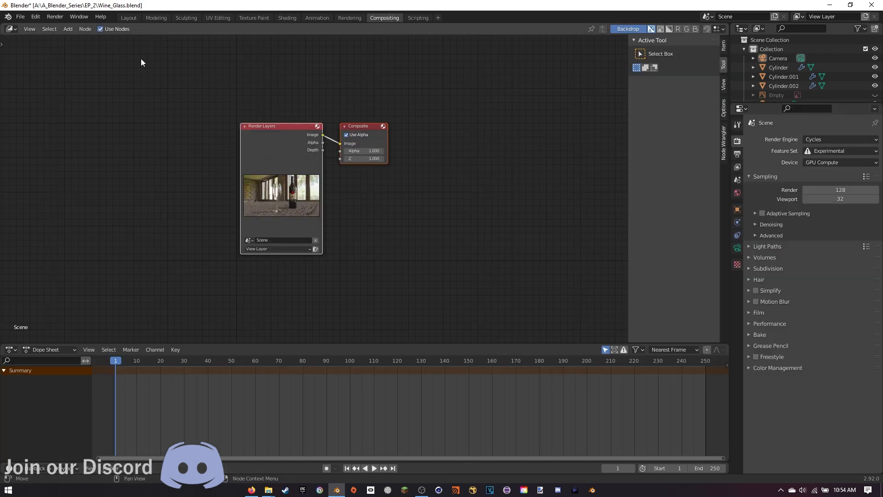
drag(267, 167, 153, 205)
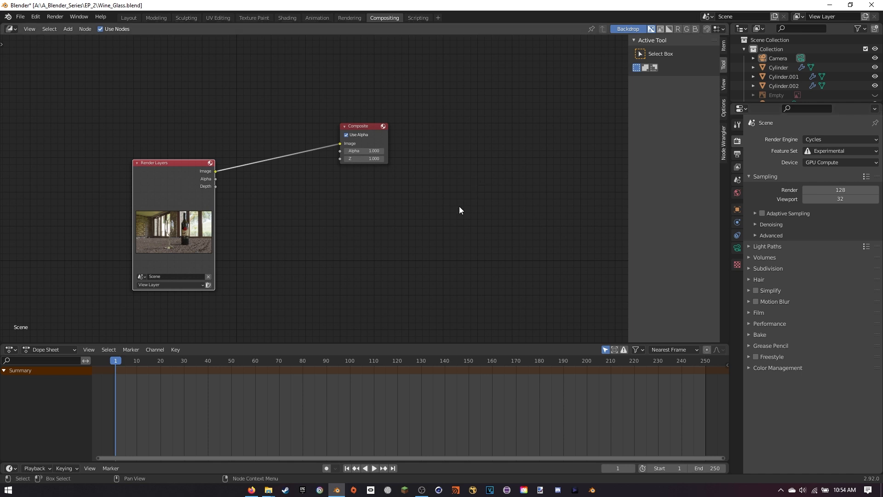
- Enable the Denoising Data pass for the view layer and add a Denoise node between Render Layers and Composite
click(737, 167)
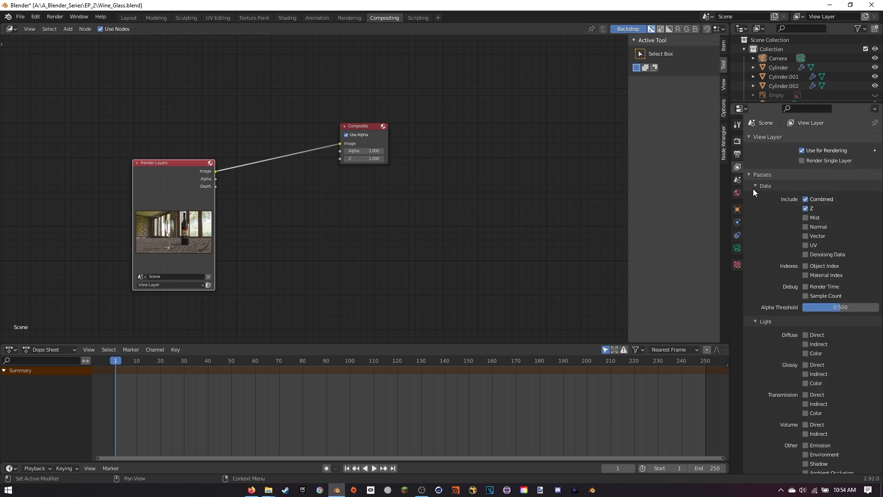
click(812, 255)
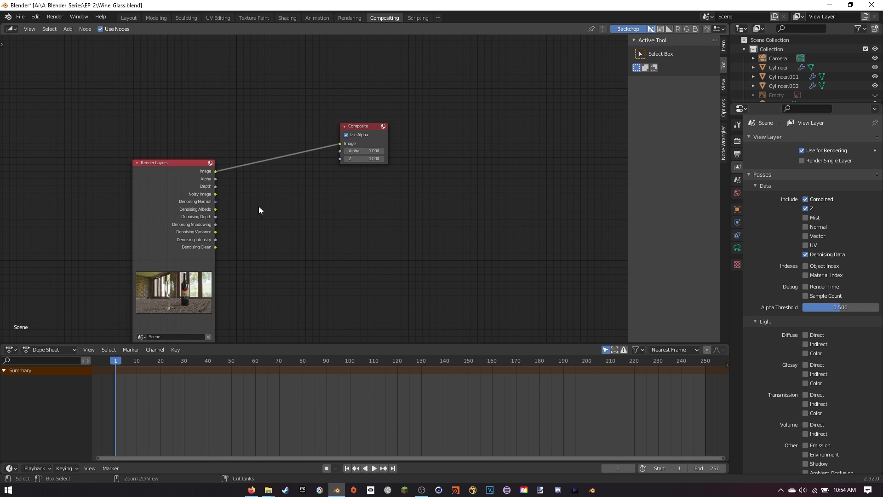
key(shift+a)
click(275, 206)
text(denoise)
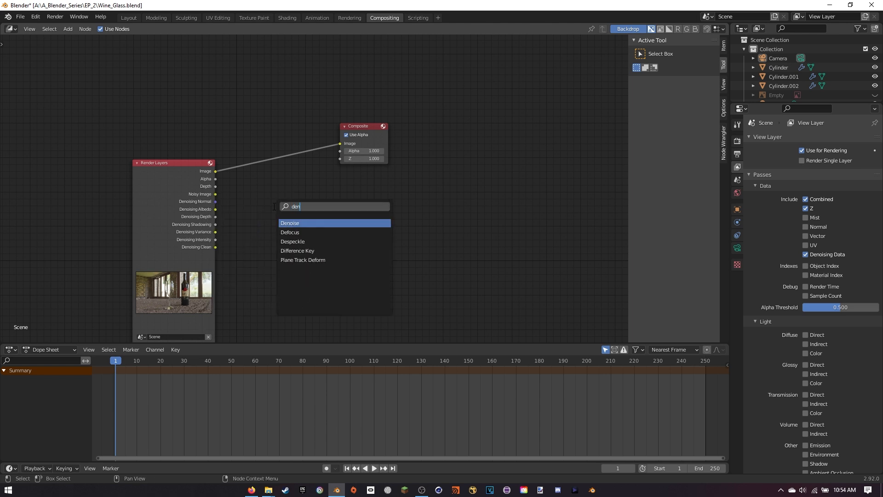
click(297, 223)
click(298, 222)
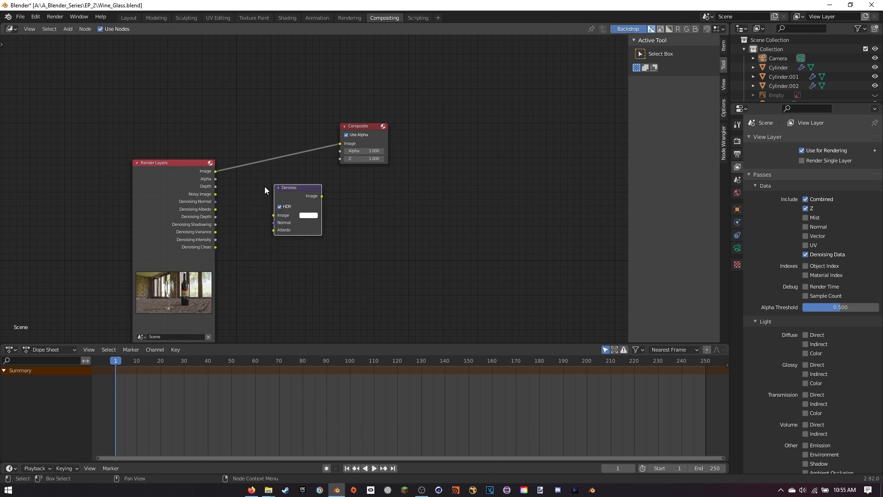
- Connect Noisy Image, Denoising Normal and Denoising Albedo to the Denoise node's Image, Normal and Albedo, and its output to the Composite Image
drag(215, 194, 273, 215)
drag(216, 201, 275, 223)
drag(216, 209, 273, 229)
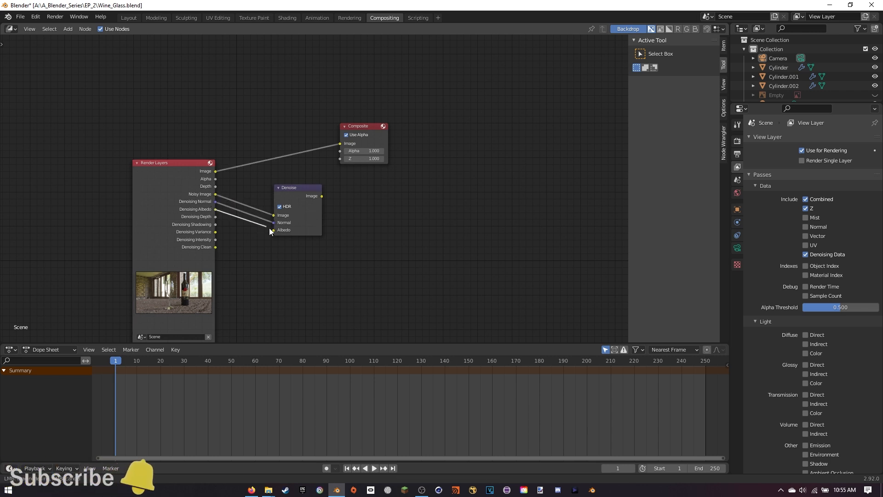
drag(318, 196, 340, 143)
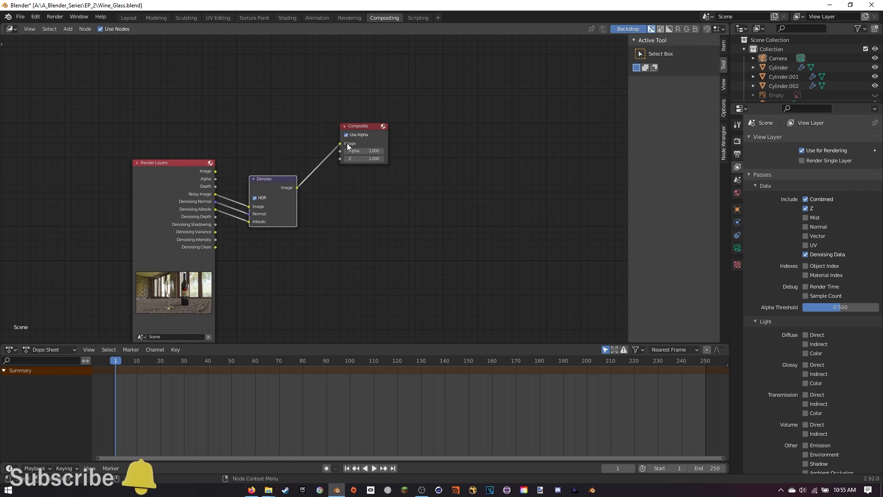
- Render the scene image with the denoising composite applied
click(60, 16)
click(61, 26)
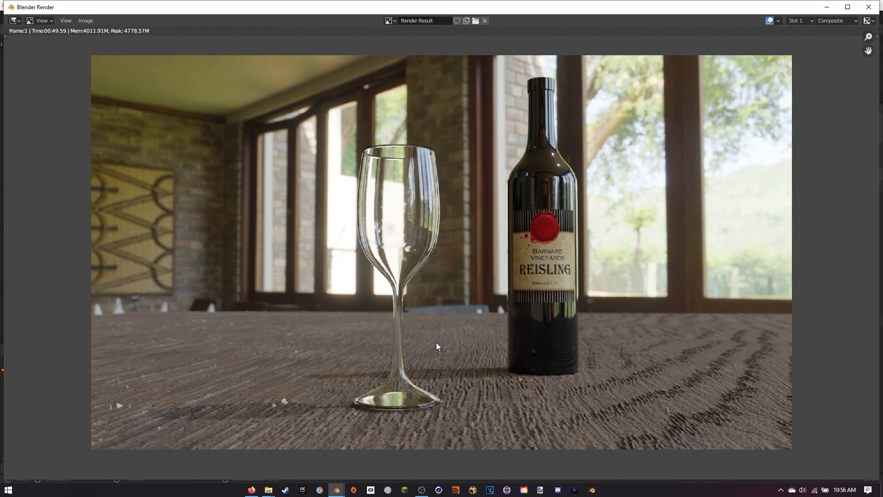